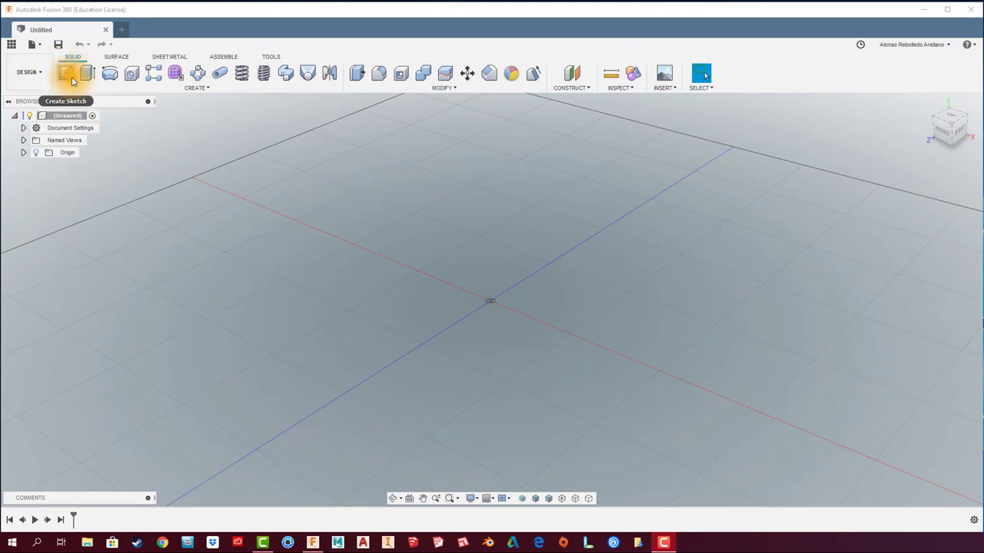
Start a sketch on the XY ground plane and draw a centre rectangle at the origin.
left_click(65, 73)
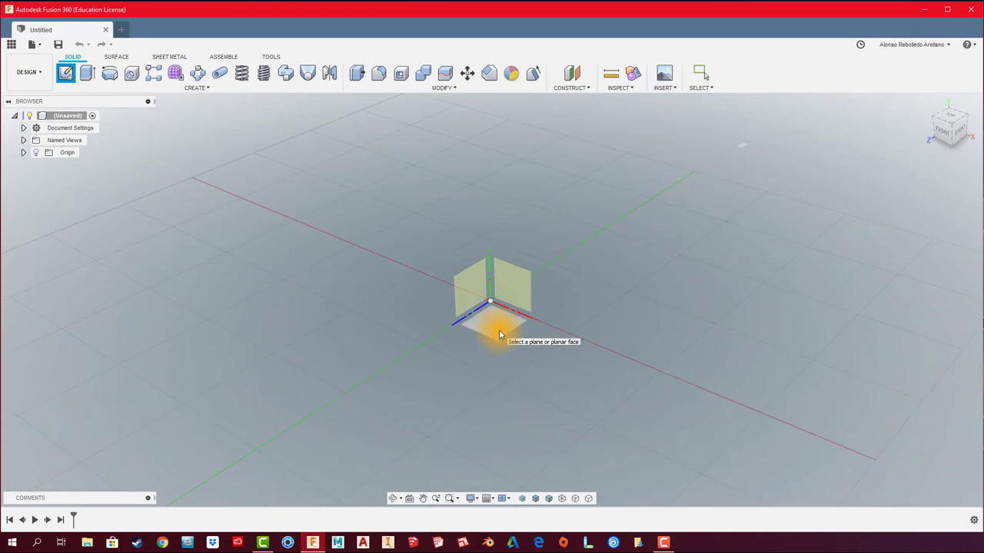
left_click(512, 292)
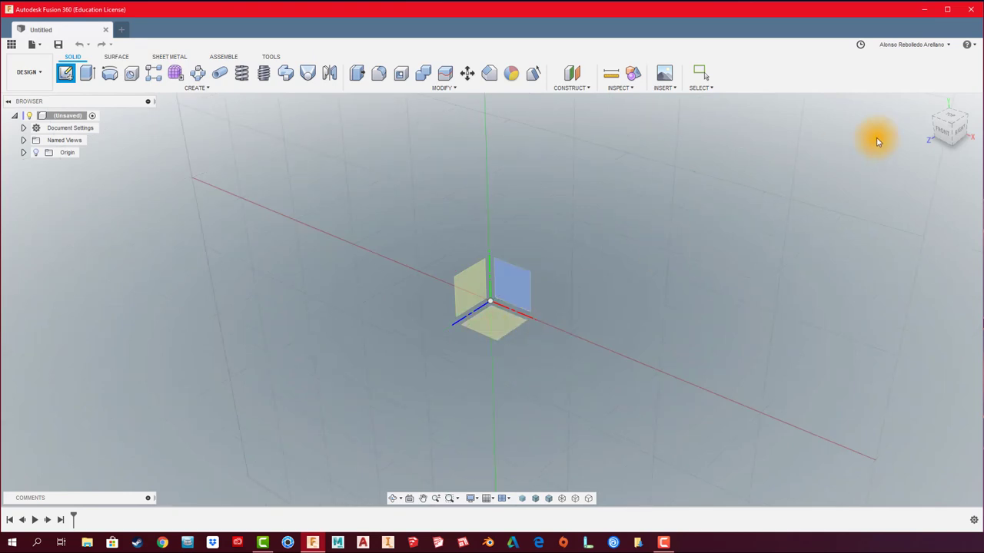
left_click(486, 321)
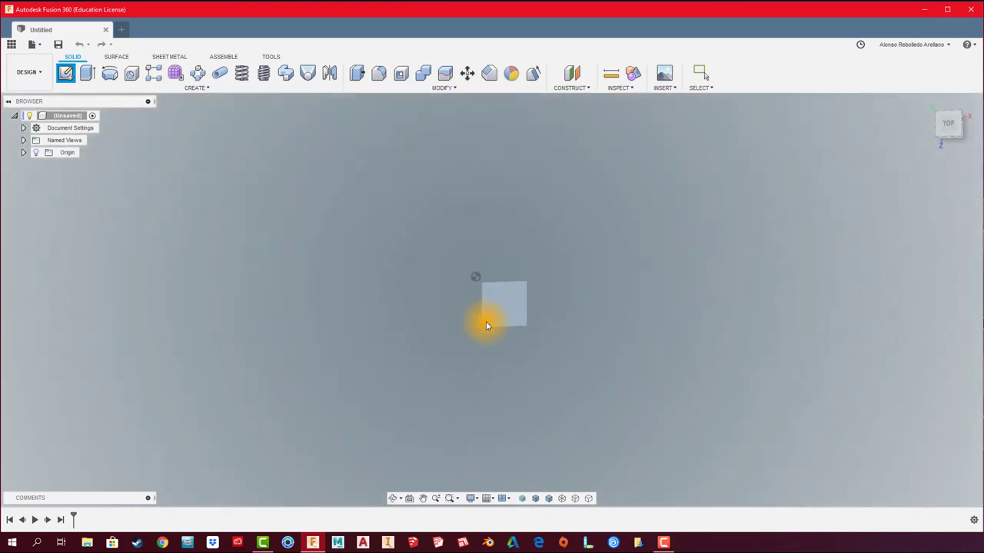
left_click(220, 74)
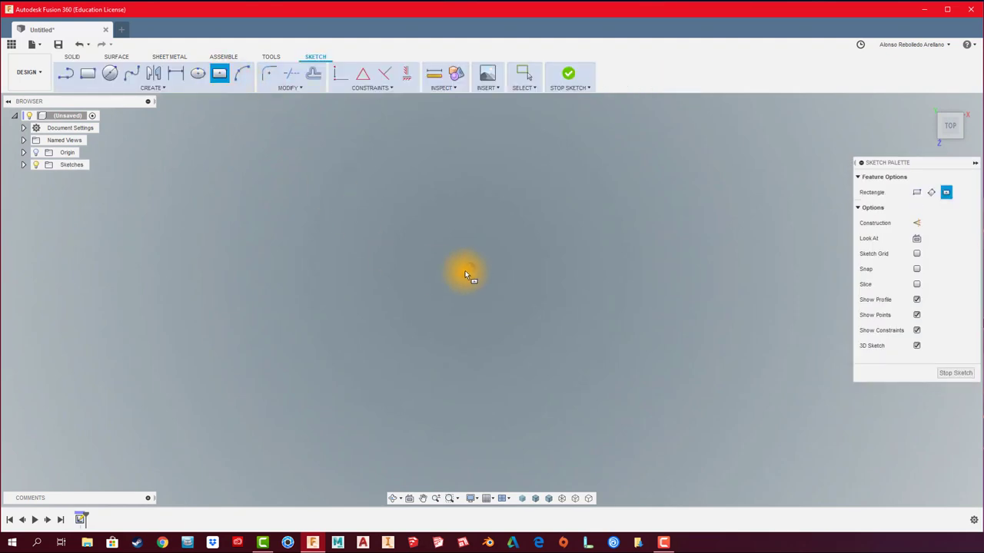
left_click(470, 269)
left_click(695, 369)
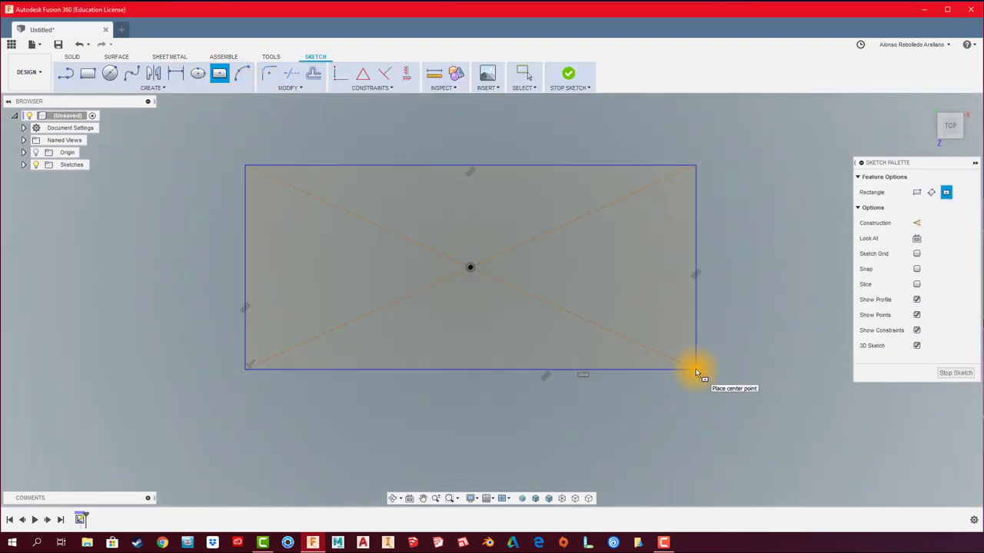
Dimension the rectangle 350 mm wide by 160 mm tall and finish the sketch.
key("d")
left_click(562, 166)
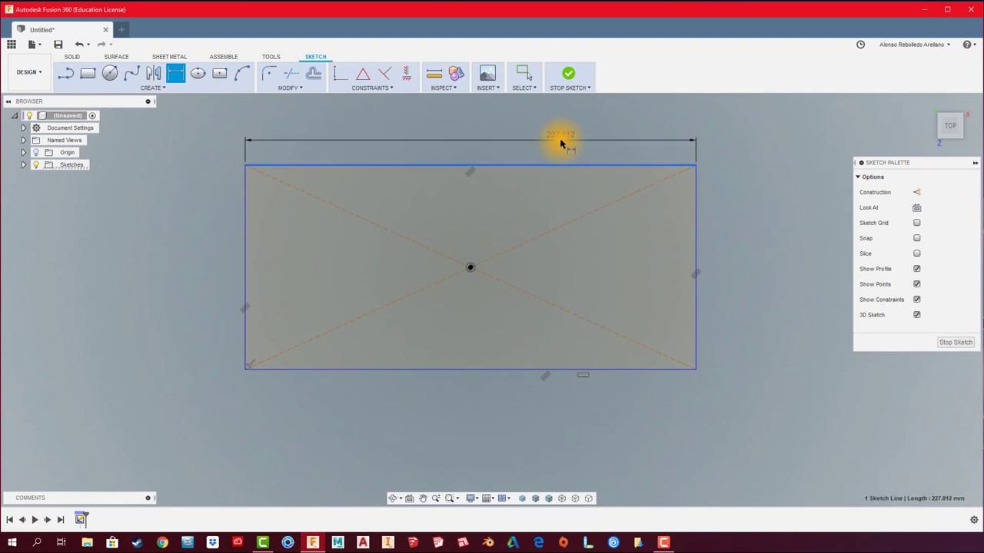
left_click(558, 142)
type("3000")
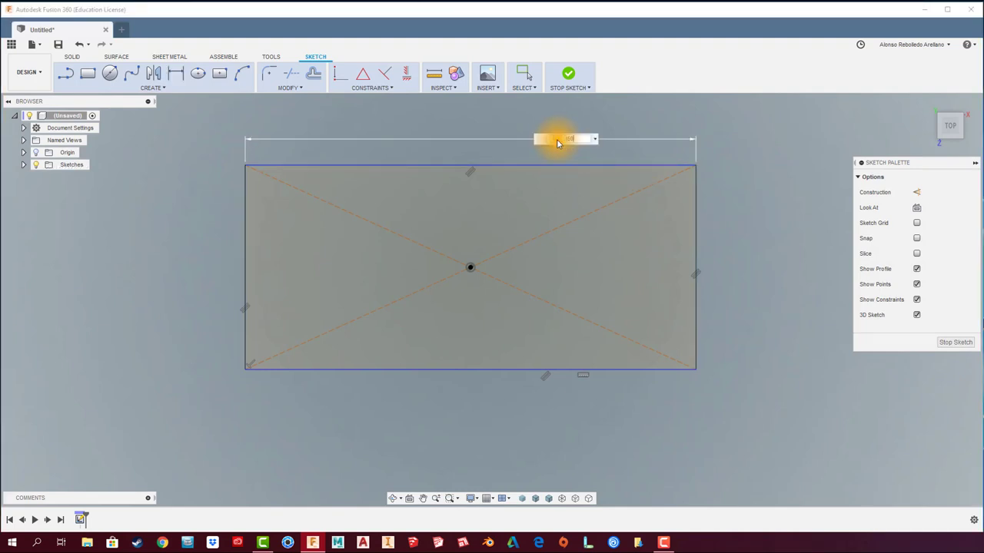
key("Return")
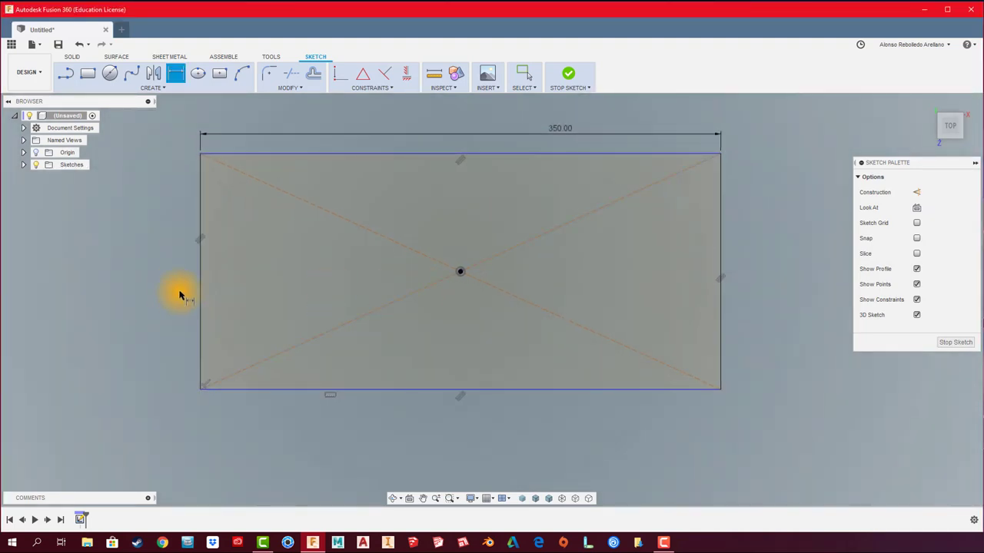
left_click(201, 296)
left_click(162, 294)
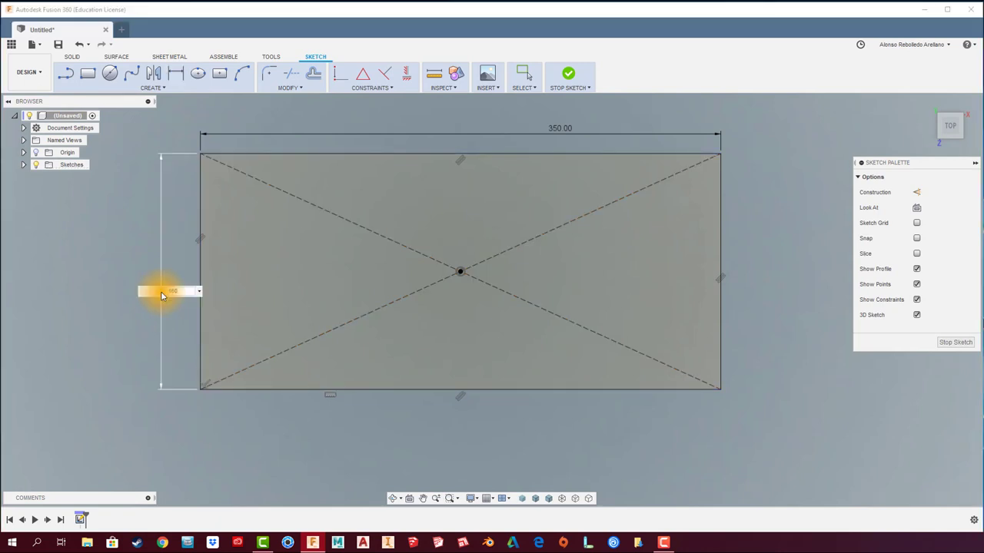
key("Return")
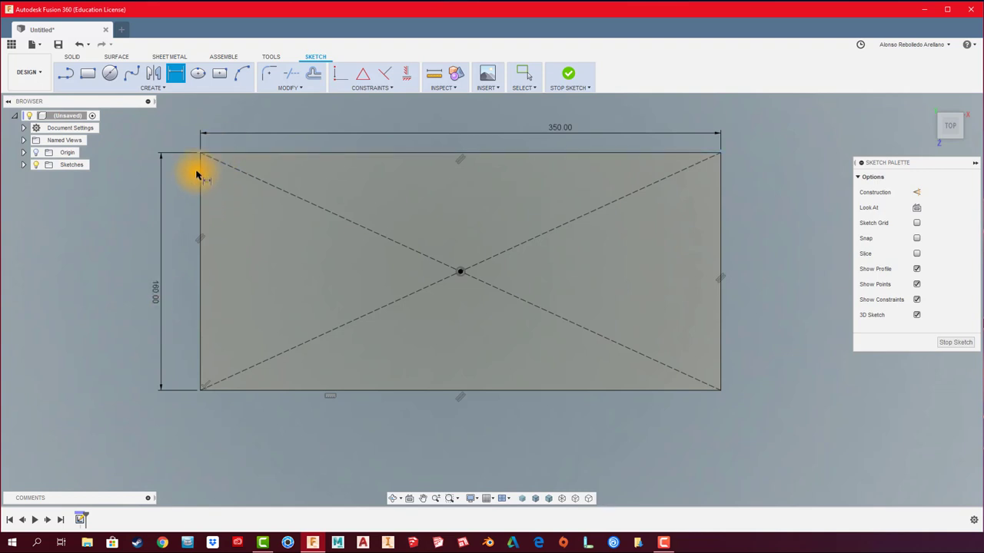
left_click(567, 77)
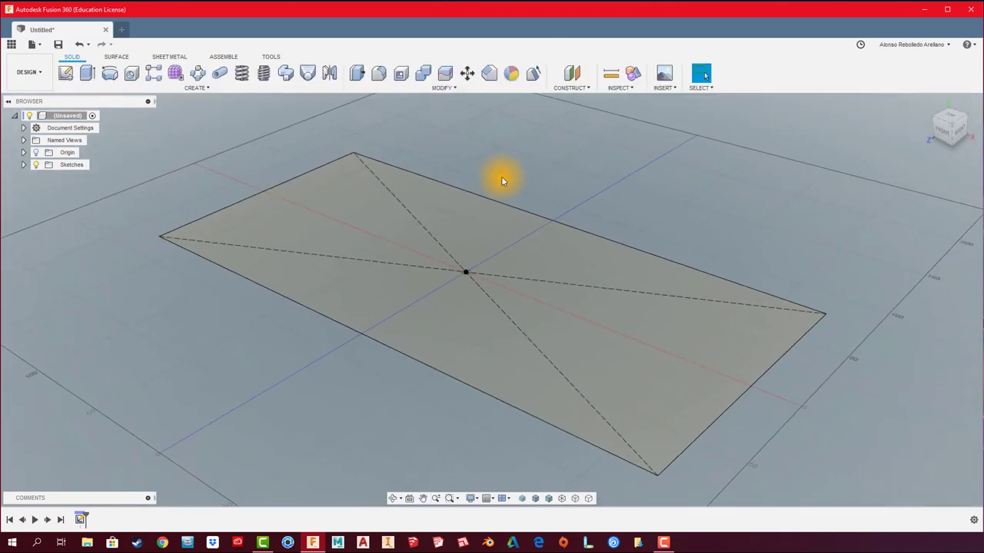
Extrude the rectangle profile 30 mm as a new solid body.
key("e")
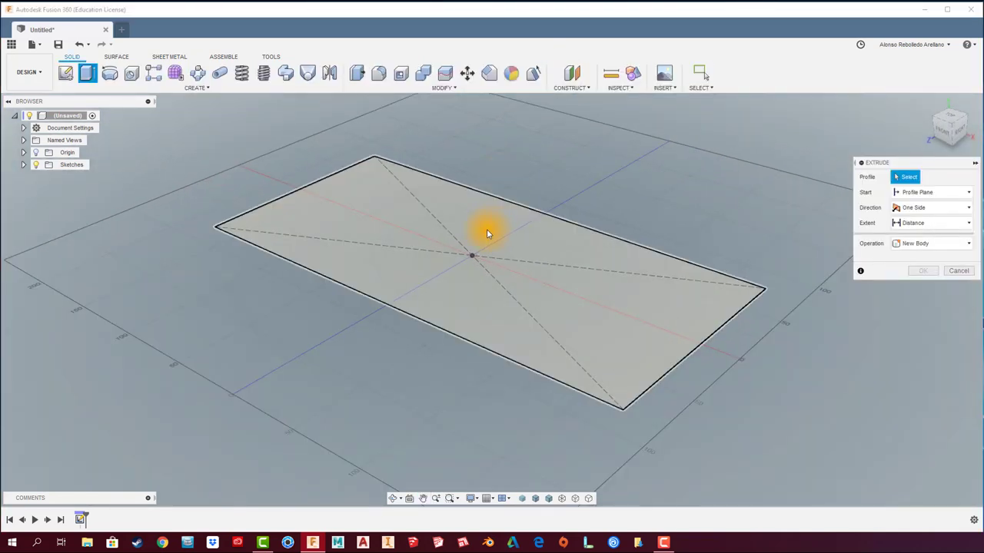
left_click(488, 233)
left_click_drag(471, 244, 472, 210)
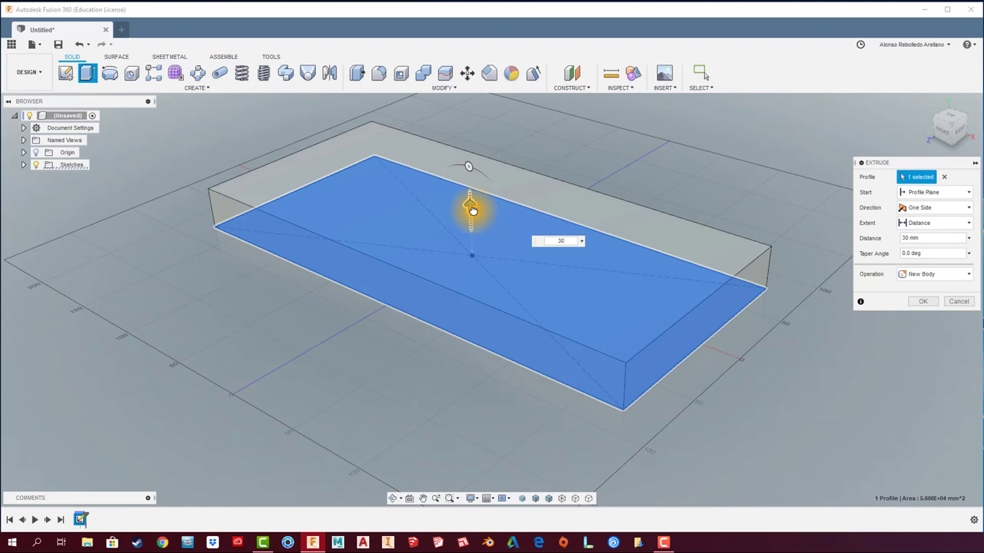
key("Return")
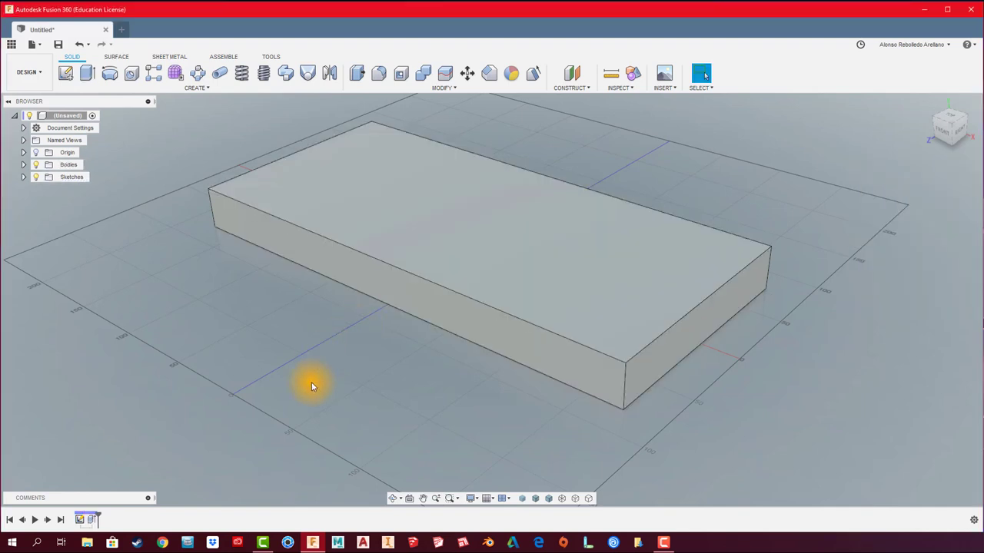
Edit the Extrude1 feature to give the block a 5 degree taper angle.
right_click(92, 522)
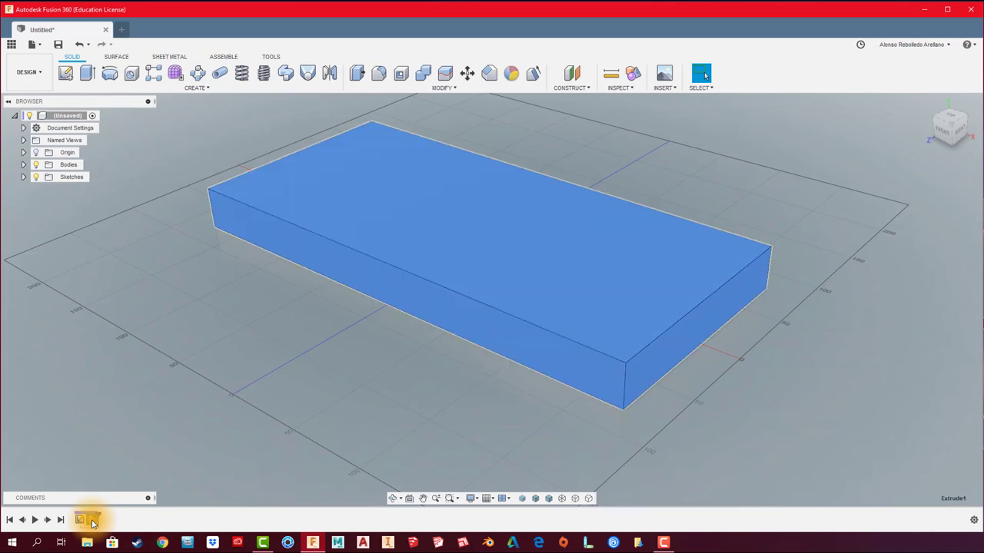
left_click(136, 419)
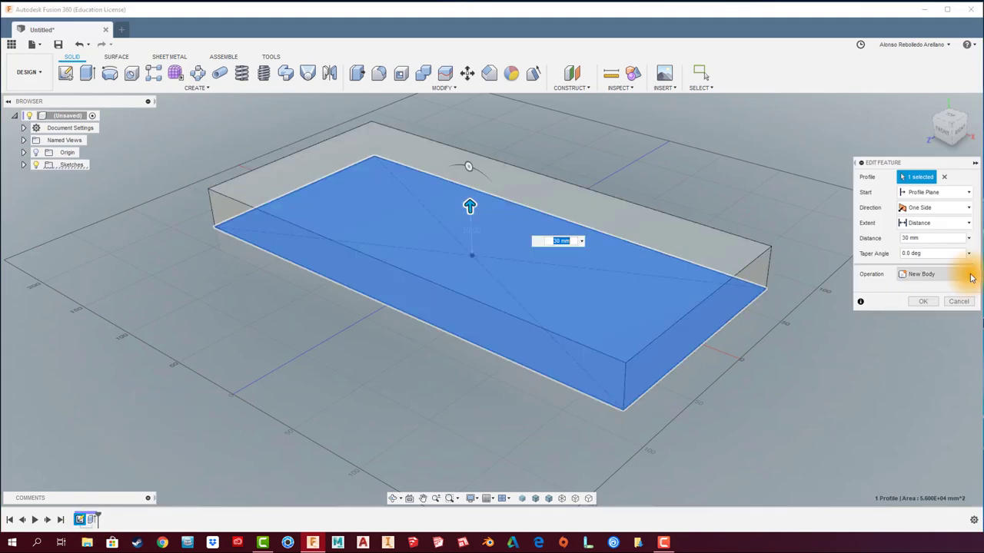
left_click(944, 137)
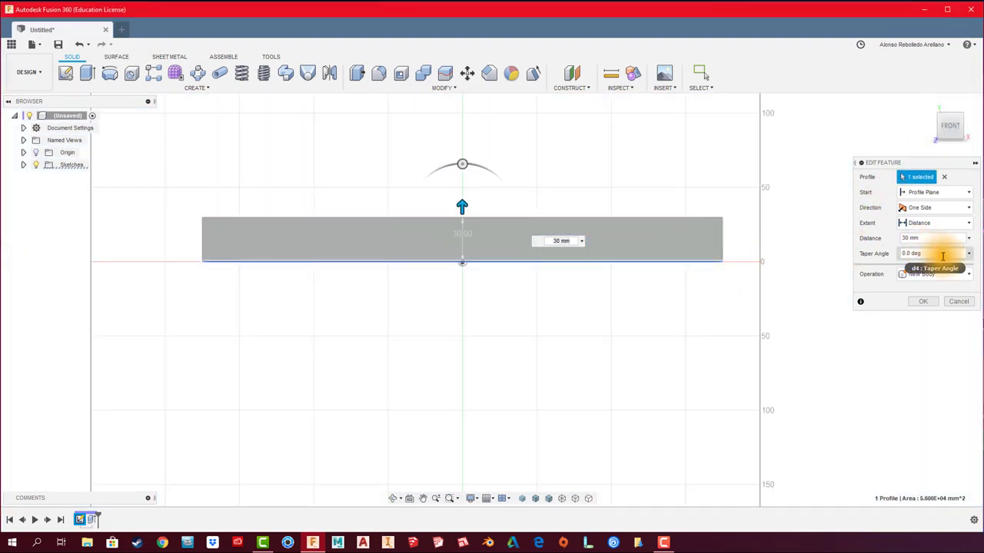
left_click_drag(942, 256, 858, 259)
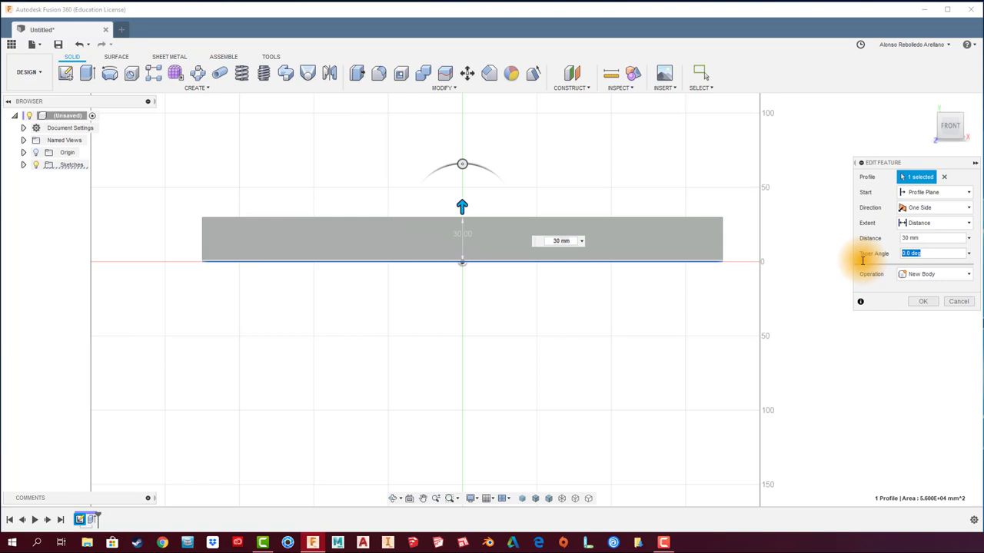
scroll(734, 238, "up", 3)
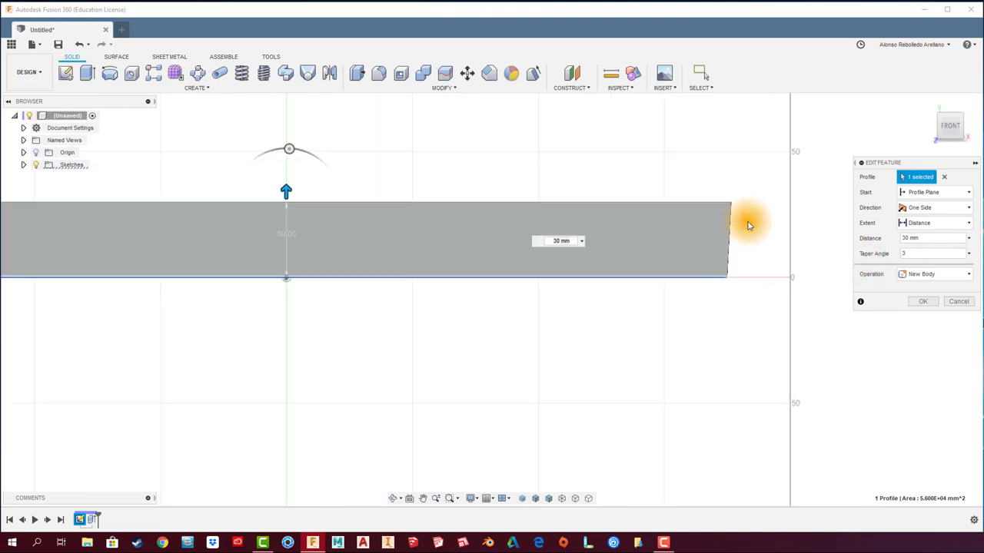
scroll(748, 229, "up", 3)
left_click_drag(933, 254, 869, 258)
type("5")
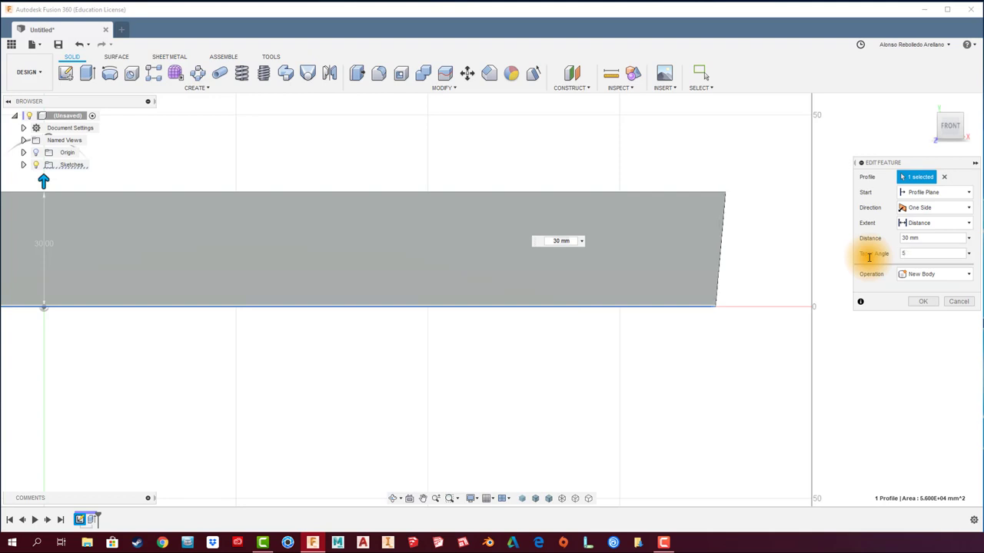
left_click(925, 302)
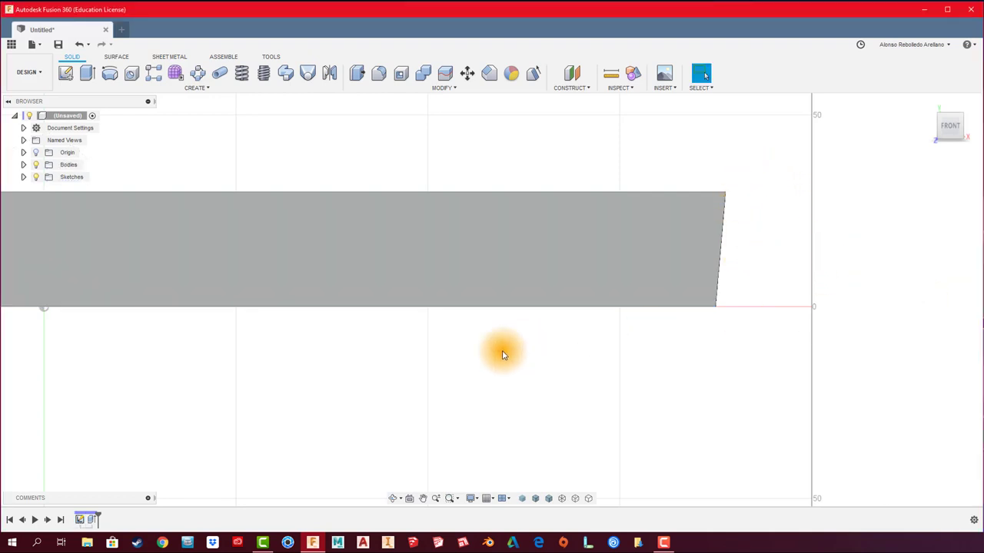
scroll(503, 351, "down", 3)
scroll(492, 346, "down", 2)
mouse_move(423, 267)
middle_mouse_down()
mouse_move(461, 240)
mouse_move(443, 243)
mouse_move(408, 292)
mouse_move(435, 263)
mouse_move(419, 286)
mouse_move(358, 231)
mouse_move(861, 182)
mouse_move(957, 123)
mouse_move(402, 222)
mouse_move(315, 216)
mouse_move(240, 190)
middle_mouse_up()
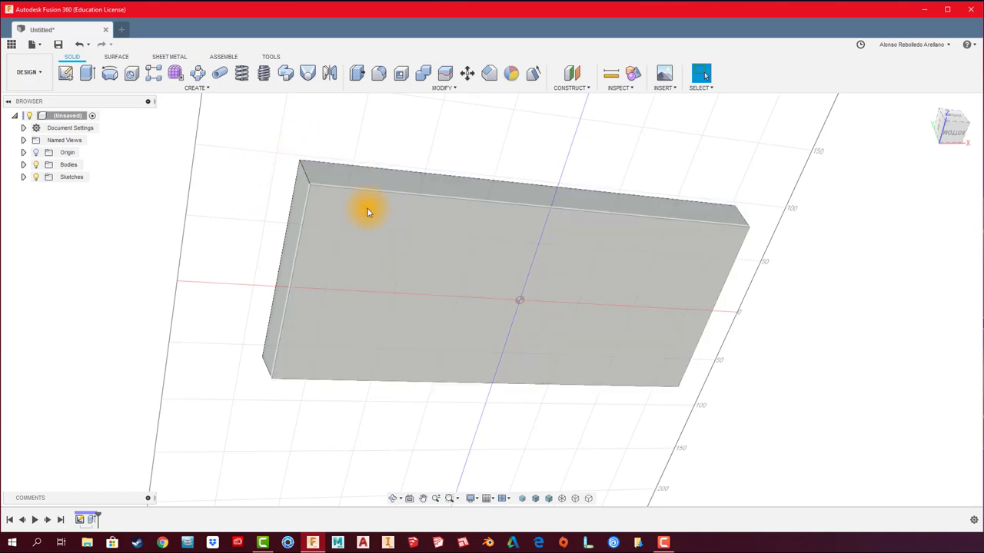
Fillet the block's four vertical corner edges with a 15 mm radius.
left_click(380, 74)
left_click(304, 170)
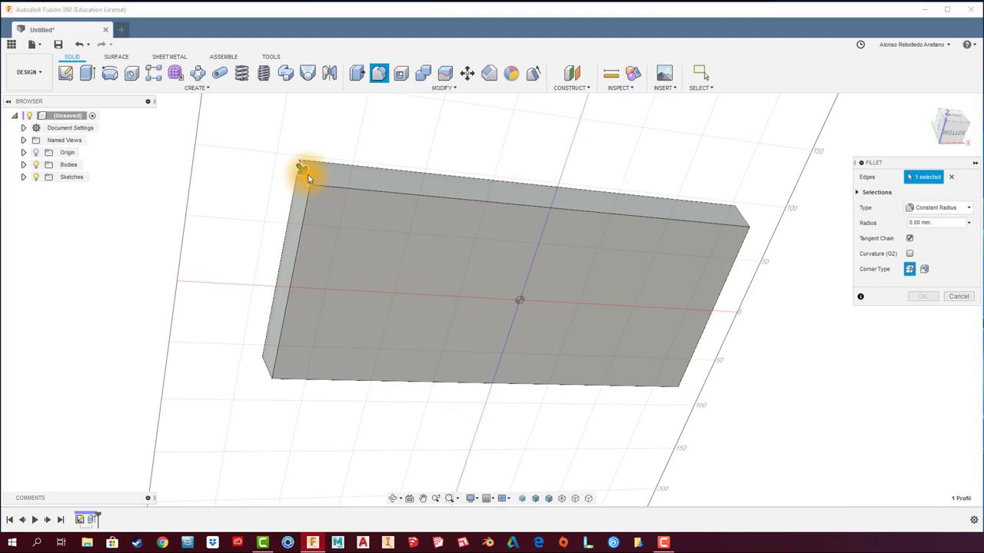
left_click(749, 224)
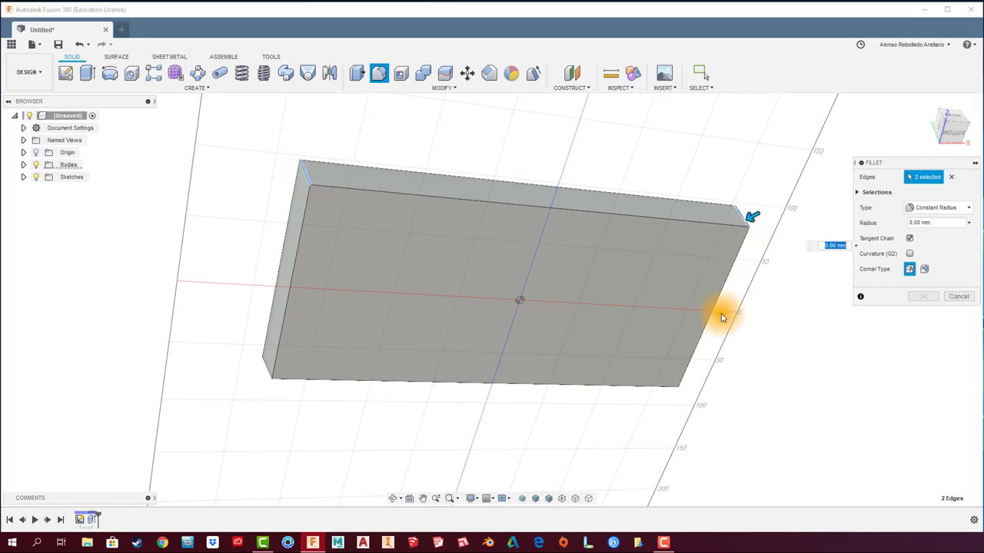
left_click(671, 383)
left_click(266, 367)
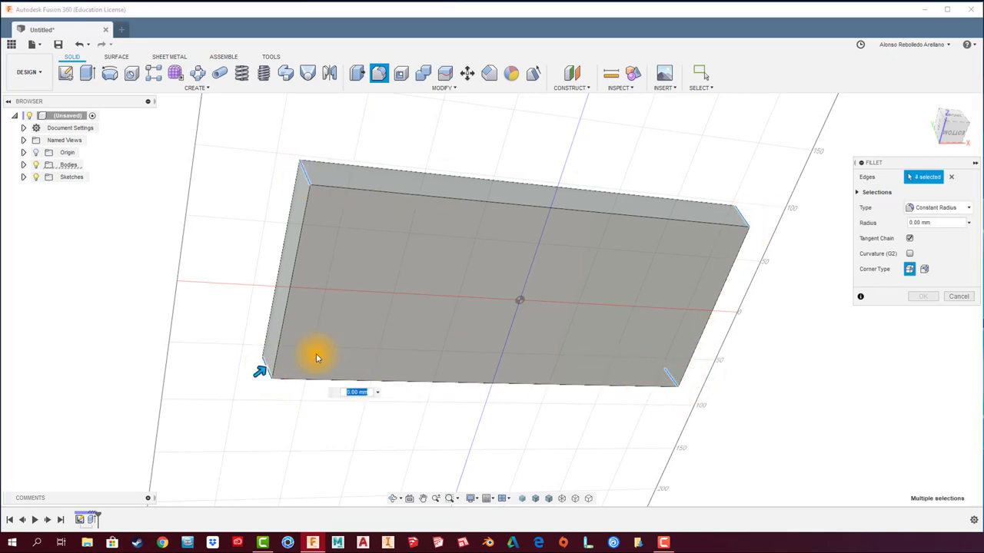
left_click_drag(262, 372, 268, 368)
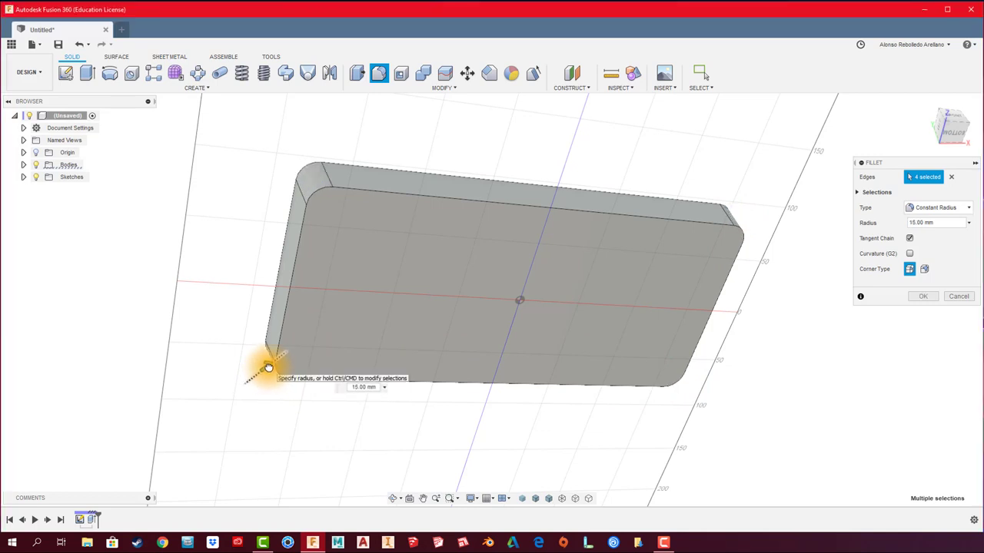
left_click(923, 297)
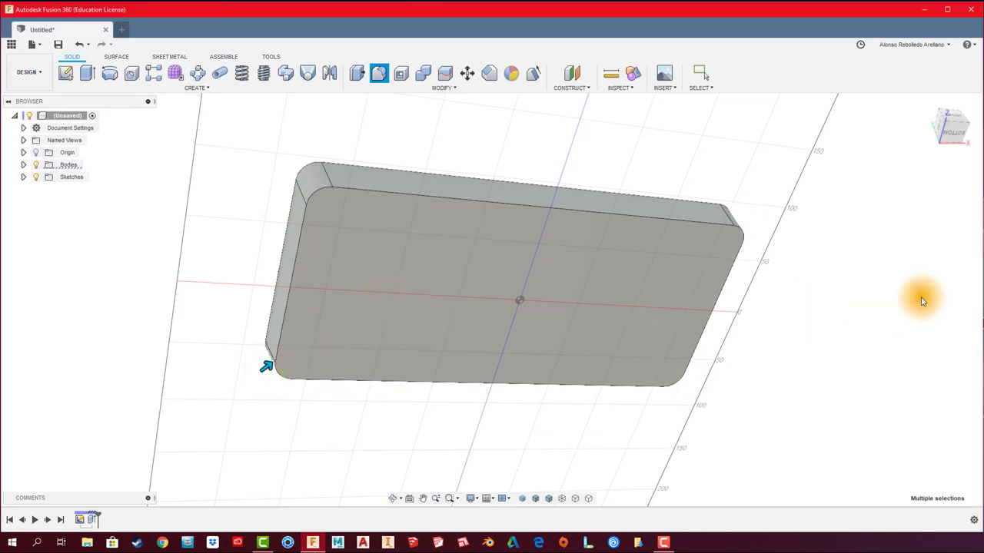
middle_click_drag(458, 137, 443, 162, "shift")
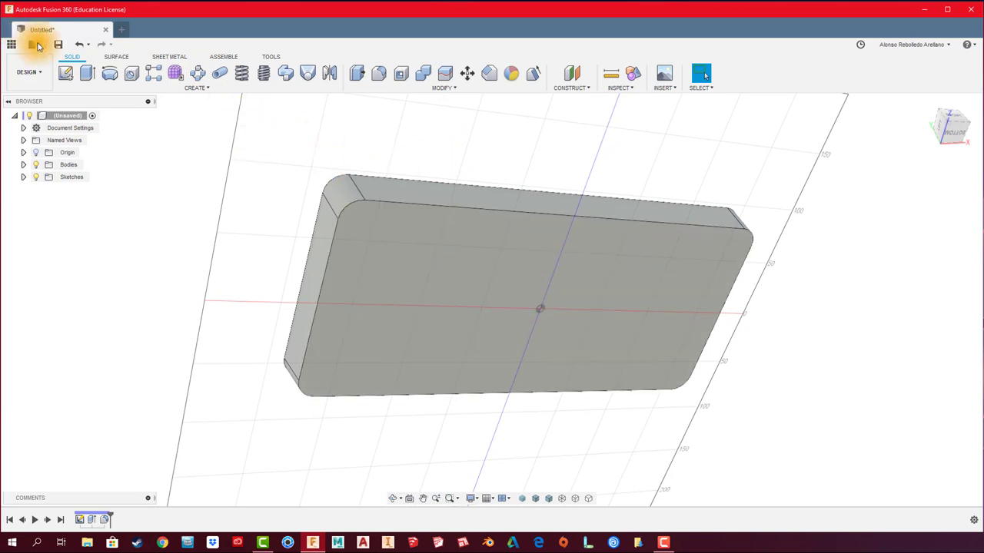
Start a sketch on the rim's flat face and draw a centre rectangle inside it.
left_click(65, 72)
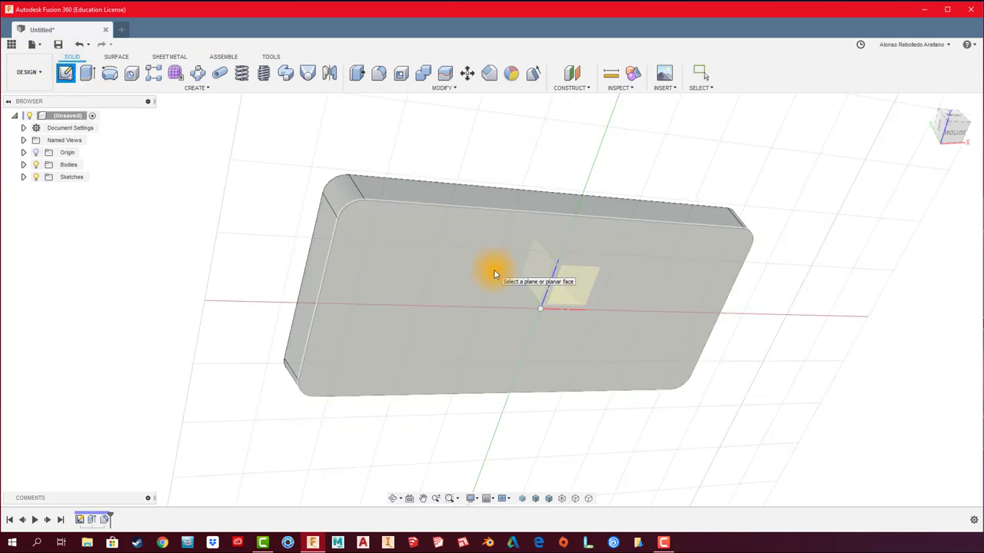
left_click(451, 264)
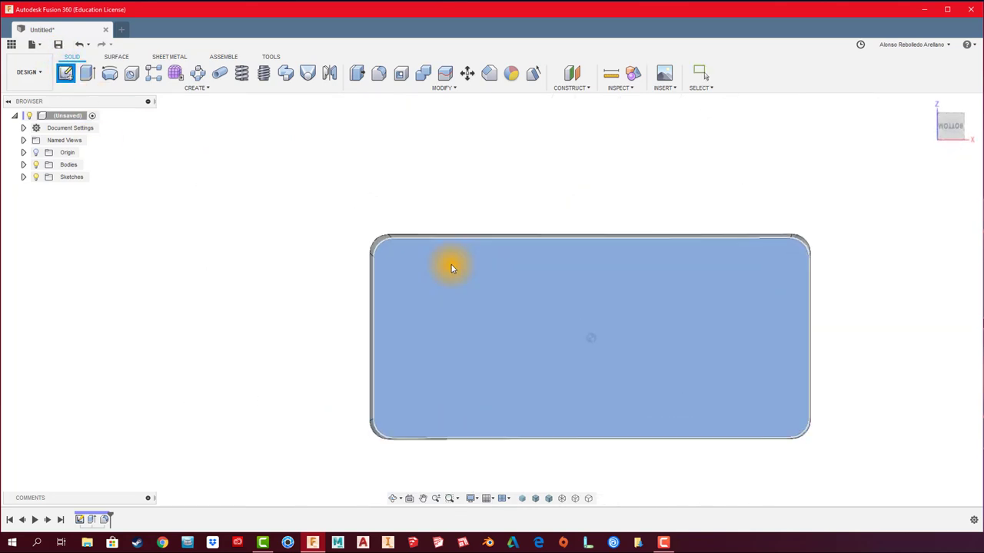
left_click(219, 73)
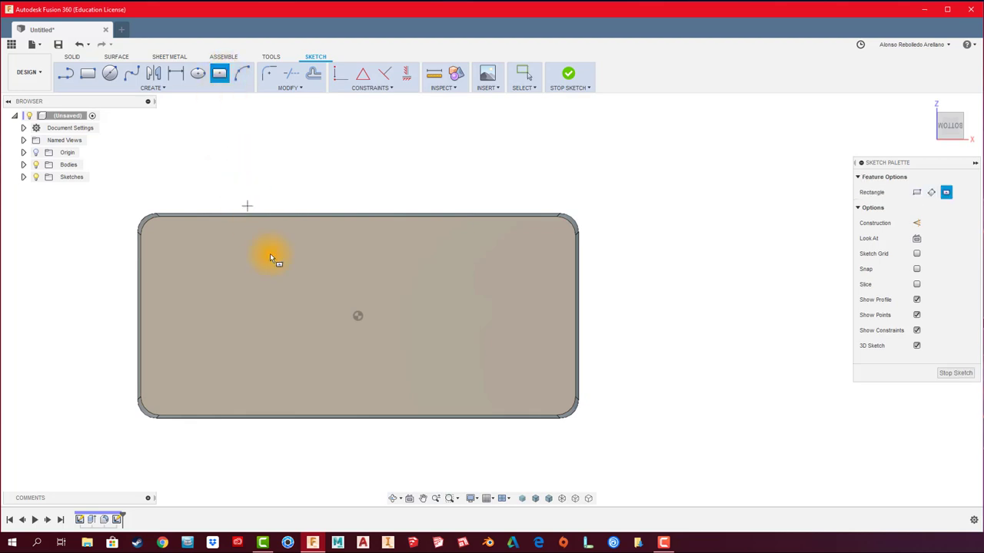
left_click(358, 316)
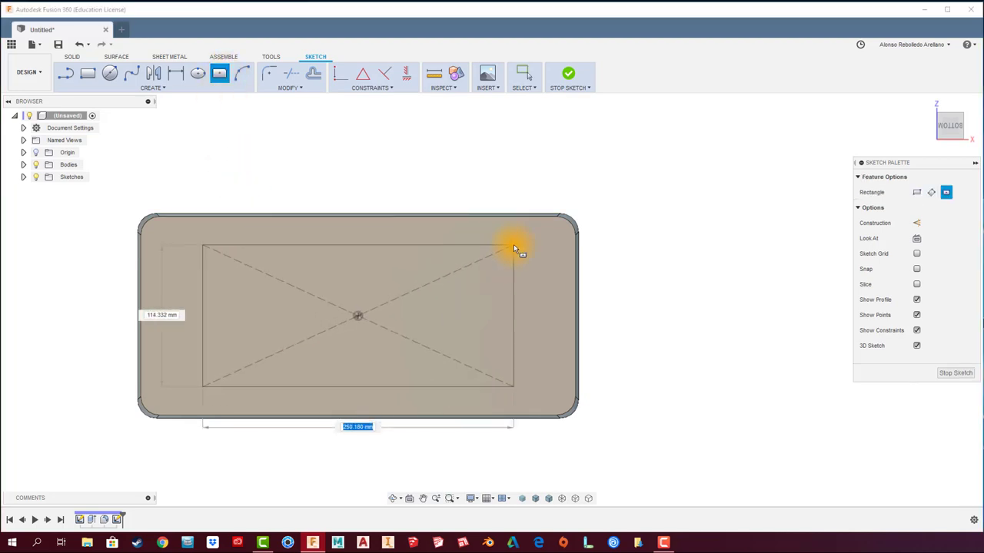
left_click(514, 245)
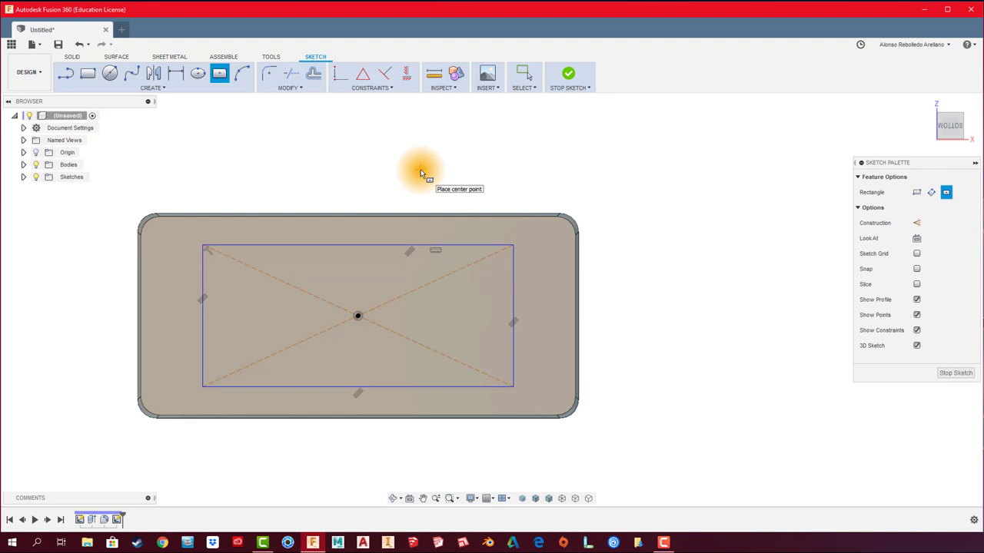
scroll(420, 169, "up", 2)
Dimension the rectangle's top line 10 mm from the rim's top edge.
key("d")
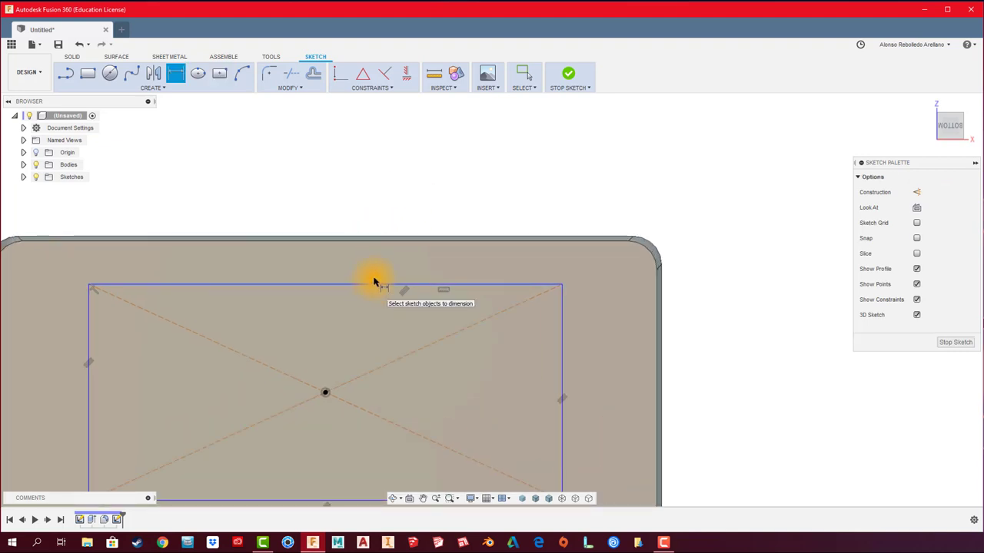
left_click(375, 286)
left_click(386, 243)
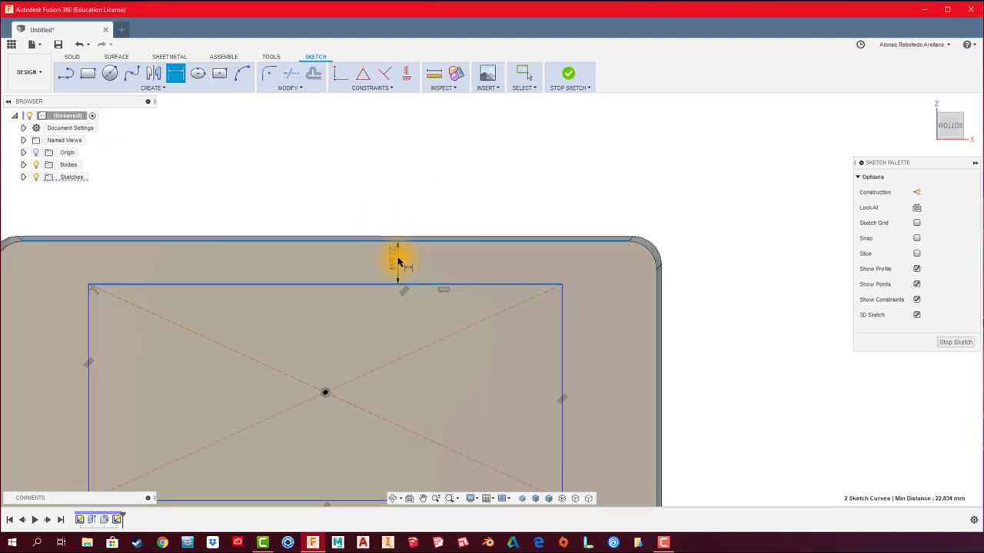
left_click(399, 260)
type("10")
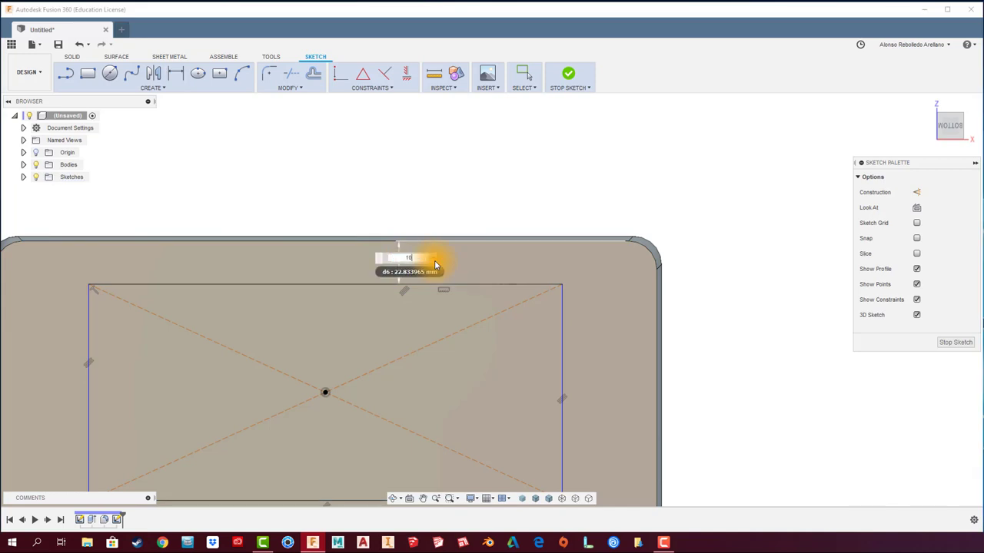
key("Return")
middle_click_drag(434, 261, 467, 87)
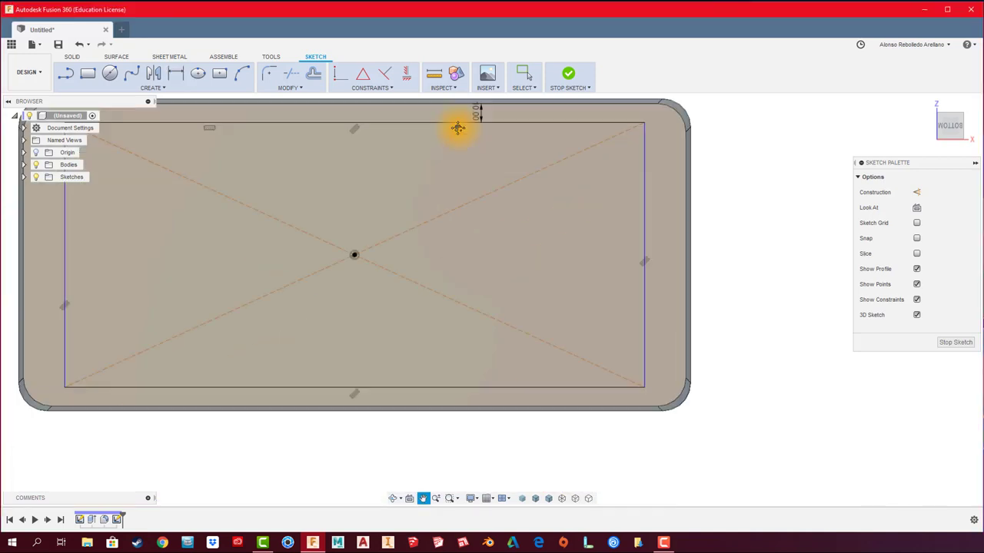
Add the bottom offset as a driven dimension and set the right offset to 10 mm.
left_click(415, 350)
left_click(421, 369)
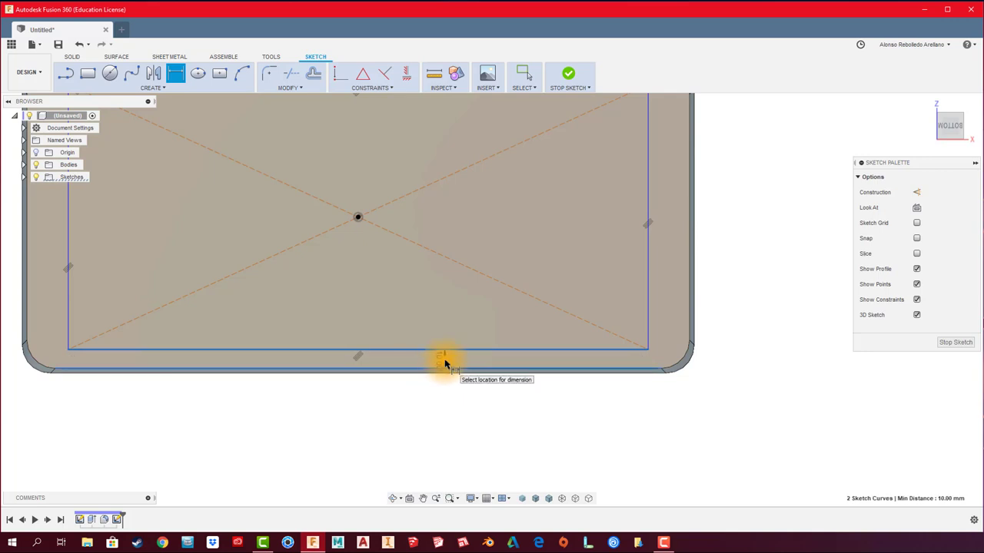
left_click(477, 392)
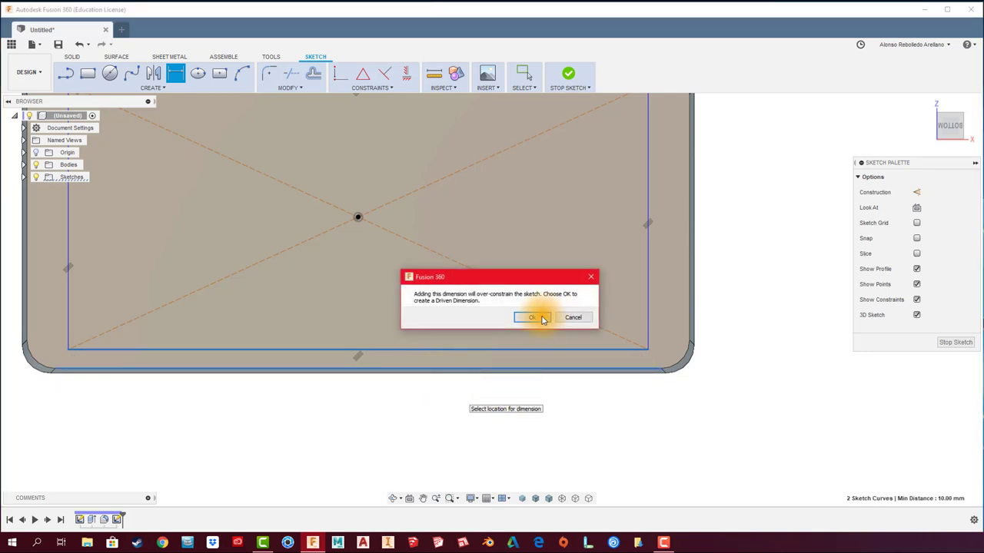
left_click(532, 317)
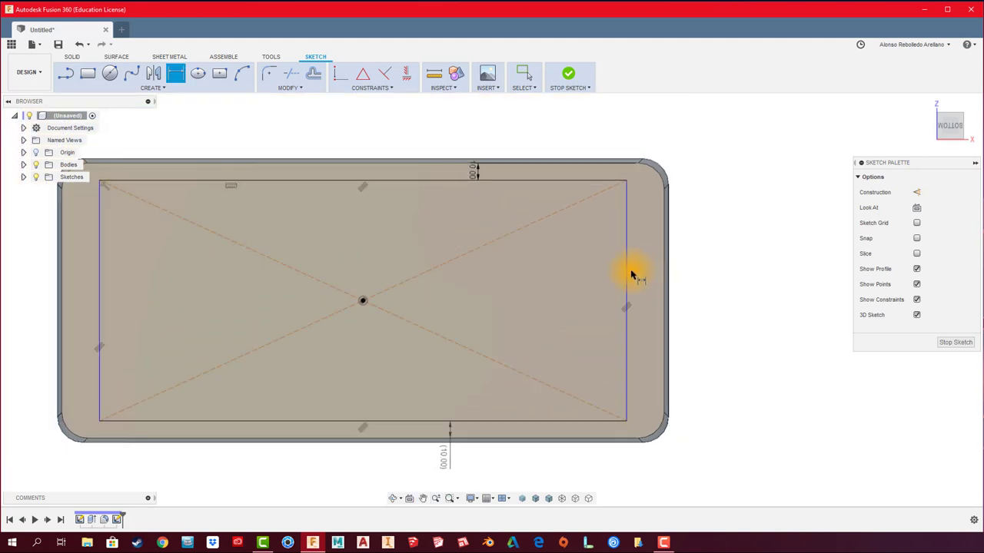
left_click(626, 276)
left_click(665, 280)
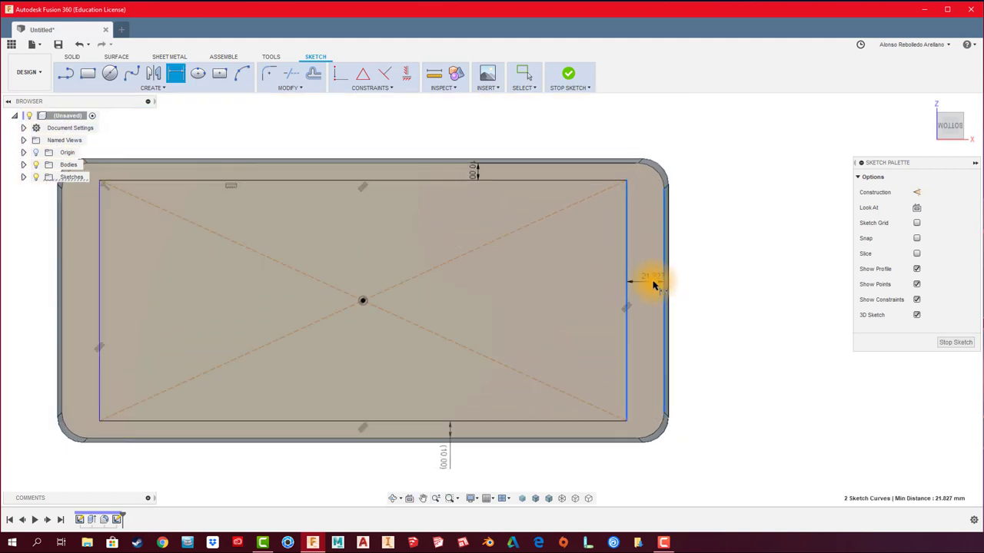
left_click(654, 285)
type("10")
key("Return")
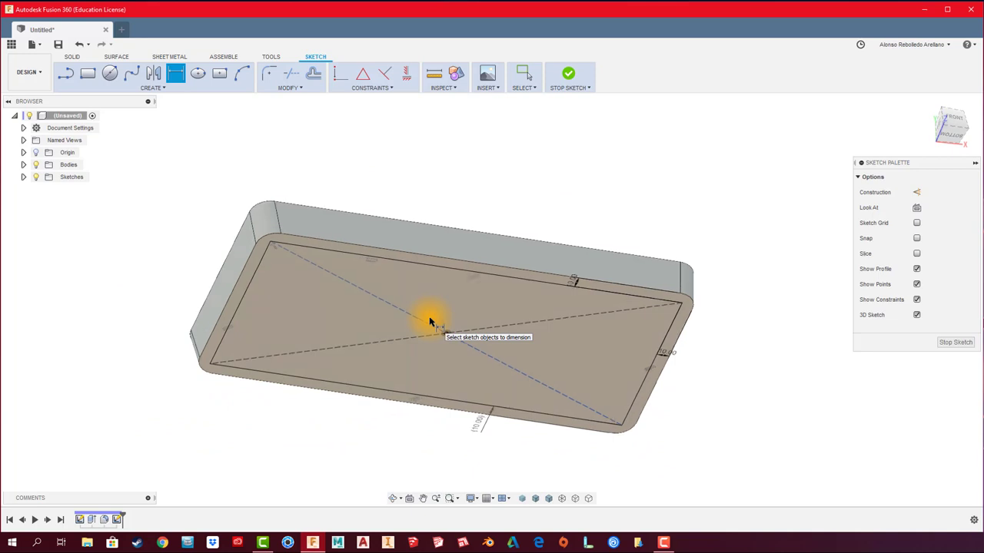
Finish the sketch and preview a join extrusion of the inset rectangle.
left_click(570, 76)
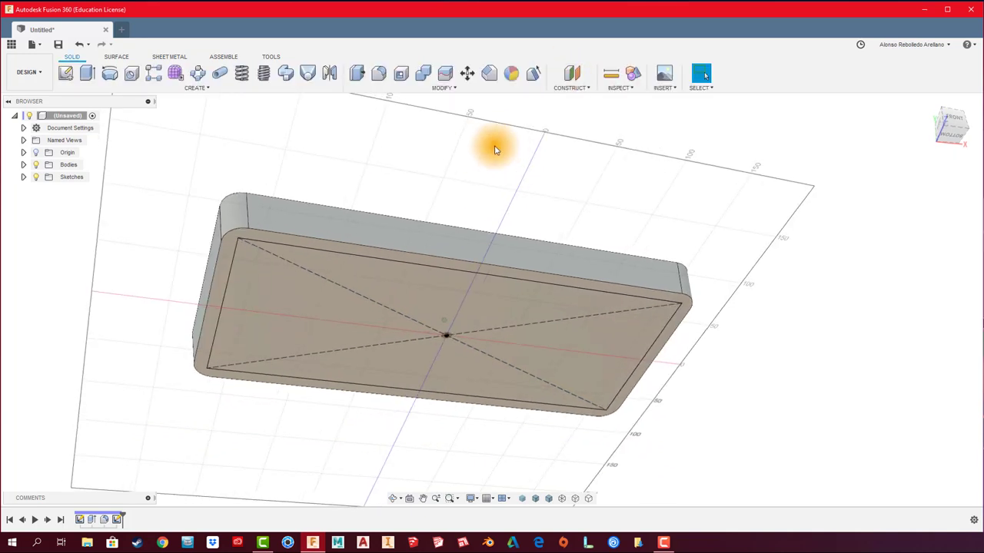
middle_click_drag(494, 147, 431, 158, "shift")
left_click(86, 75)
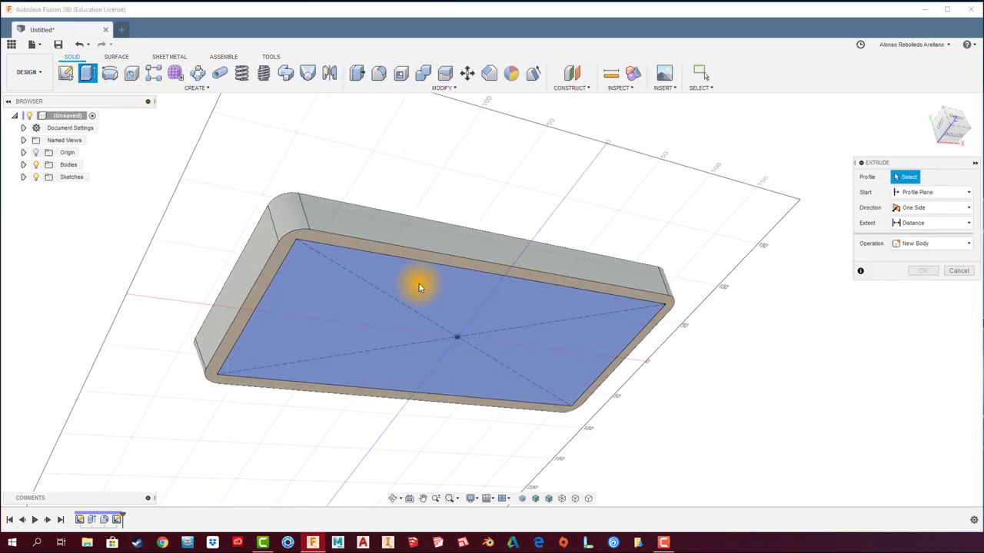
left_click(419, 284)
left_click_drag(439, 345, 502, 457)
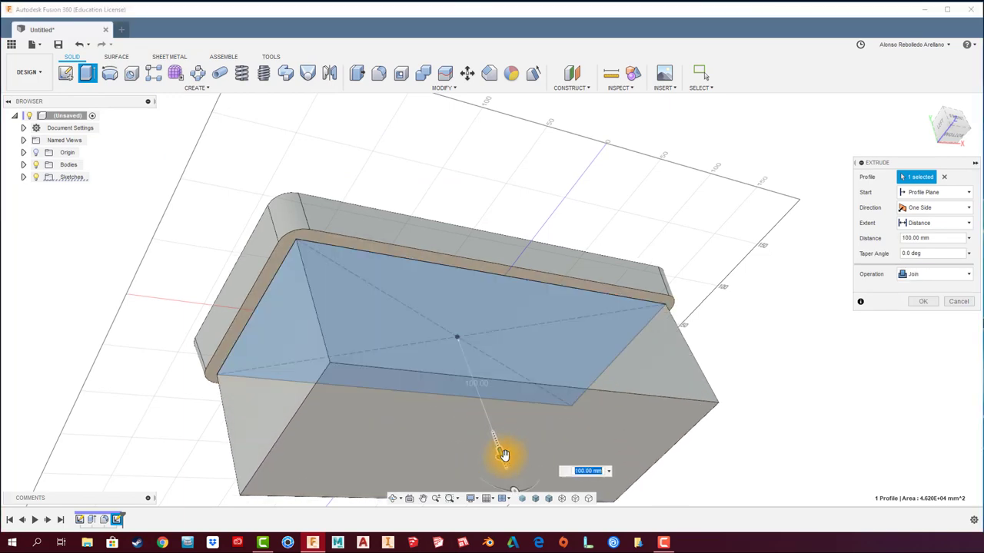
Set the extrusion distance to 120 mm with a taper of about -2 degrees.
middle_click_drag(503, 457, 505, 406, "shift")
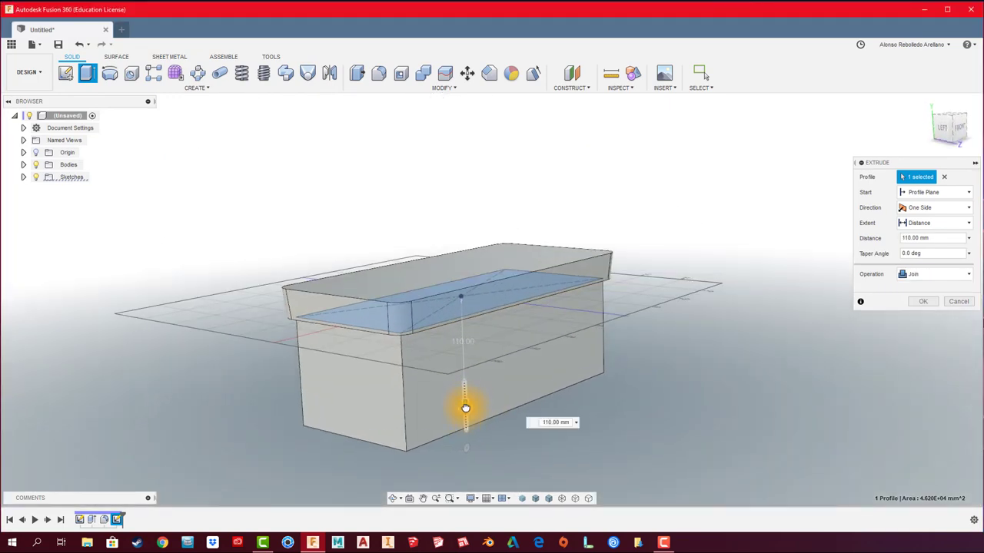
left_click_drag(478, 404, 466, 413)
mouse_move(467, 412)
middle_mouse_down("shift")
mouse_move(774, 349)
mouse_move(937, 253)
middle_mouse_up("shift")
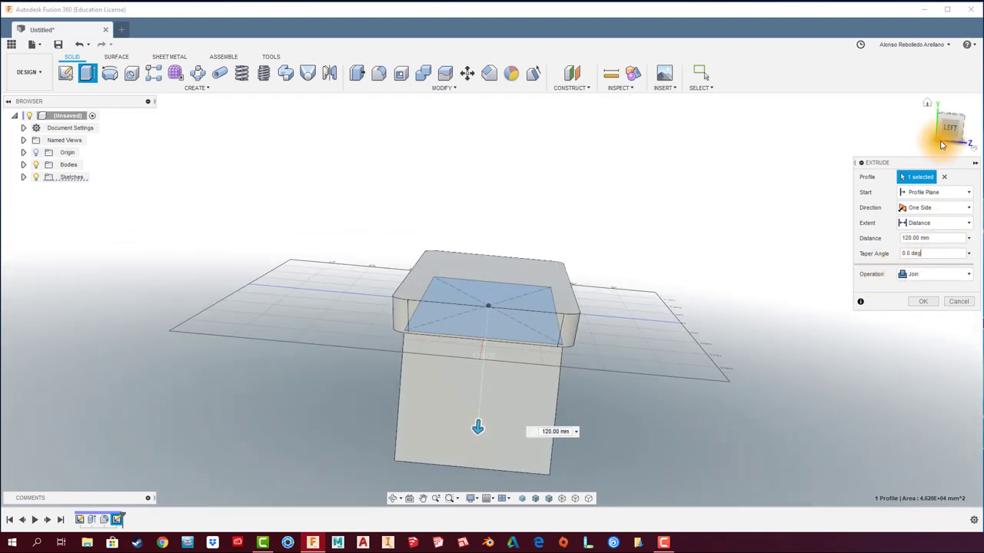
left_click(948, 127)
left_click_drag(930, 253, 859, 255)
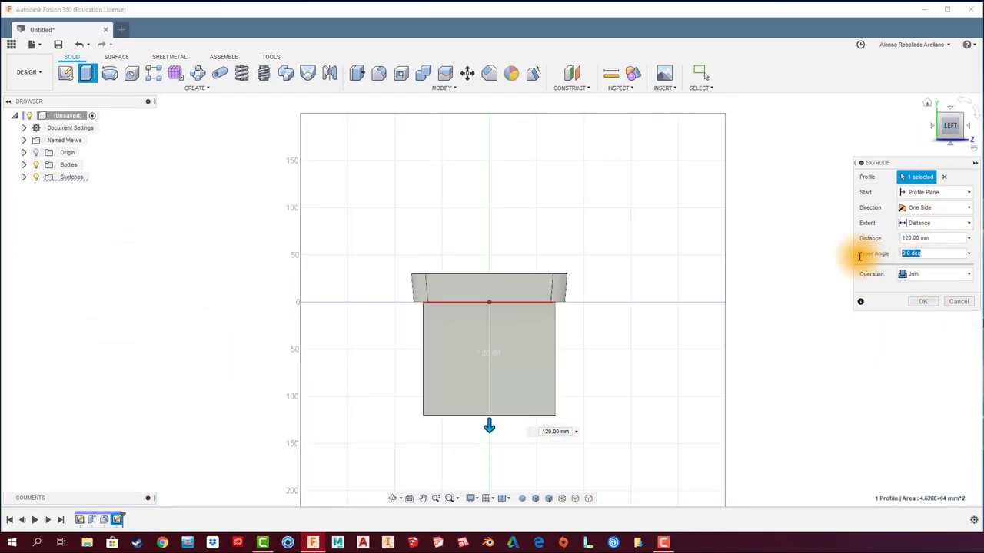
scroll(631, 371, "up", 2)
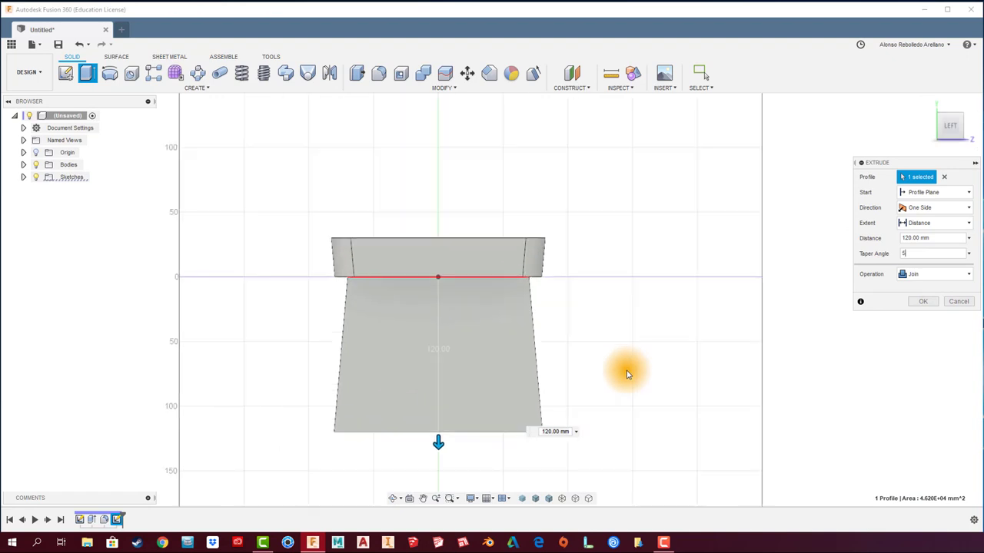
scroll(626, 375, "up", 1)
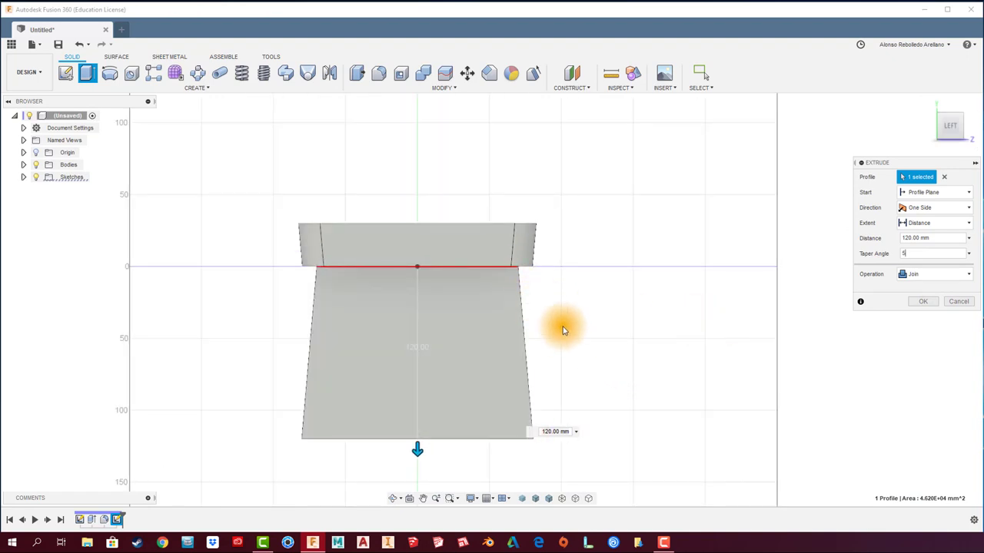
type("-2")
key("Return")
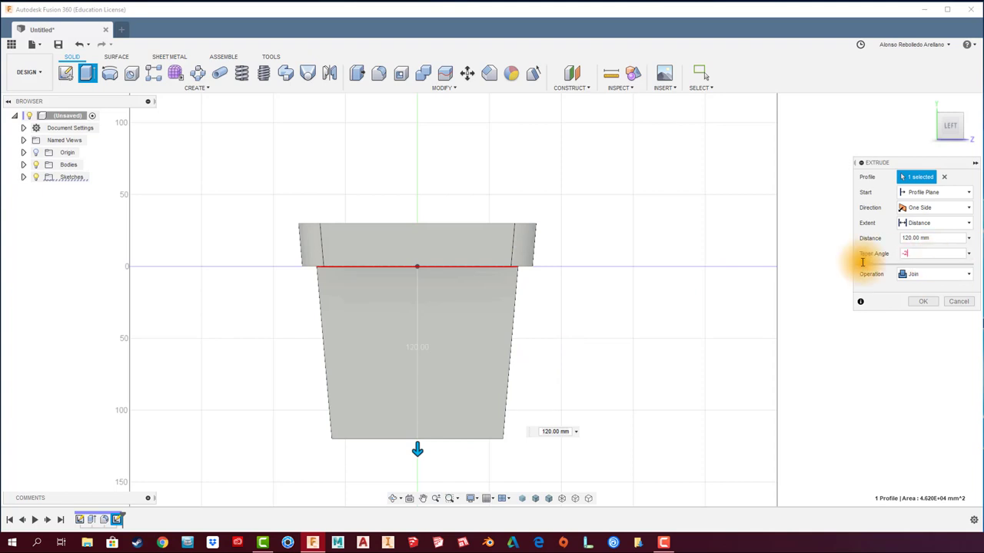
Commit the 120 mm tapered extrusion and fillet its four vertical corner edges at 10 mm.
left_click(921, 302)
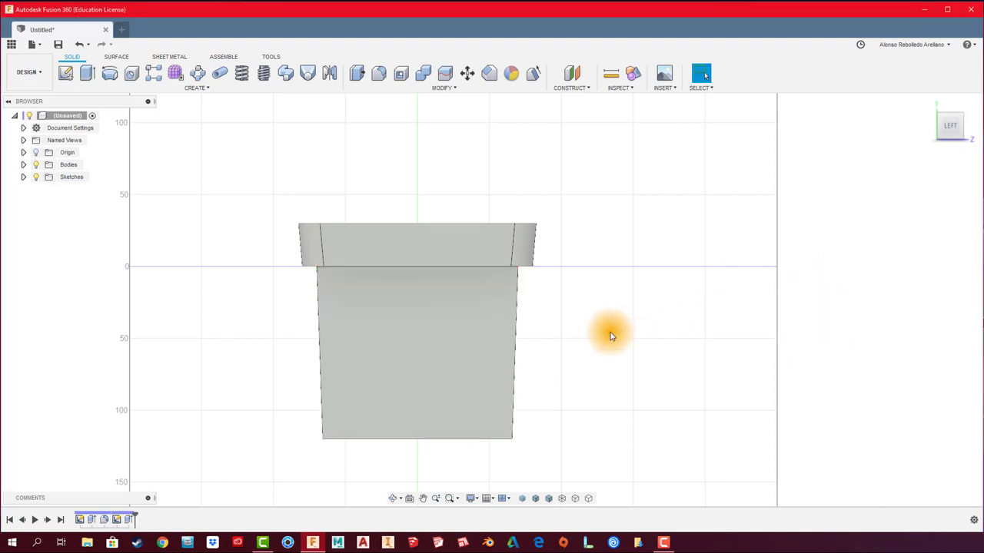
mouse_move(611, 336)
middle_mouse_down("shift")
mouse_move(533, 330)
mouse_move(435, 146)
middle_mouse_up("shift")
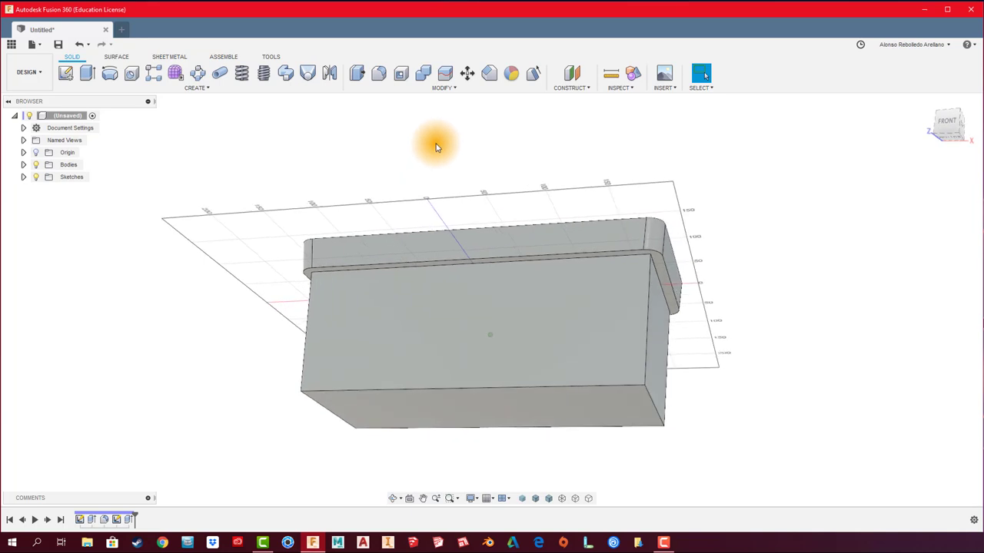
left_click(379, 73)
left_click(391, 274)
left_click(341, 372)
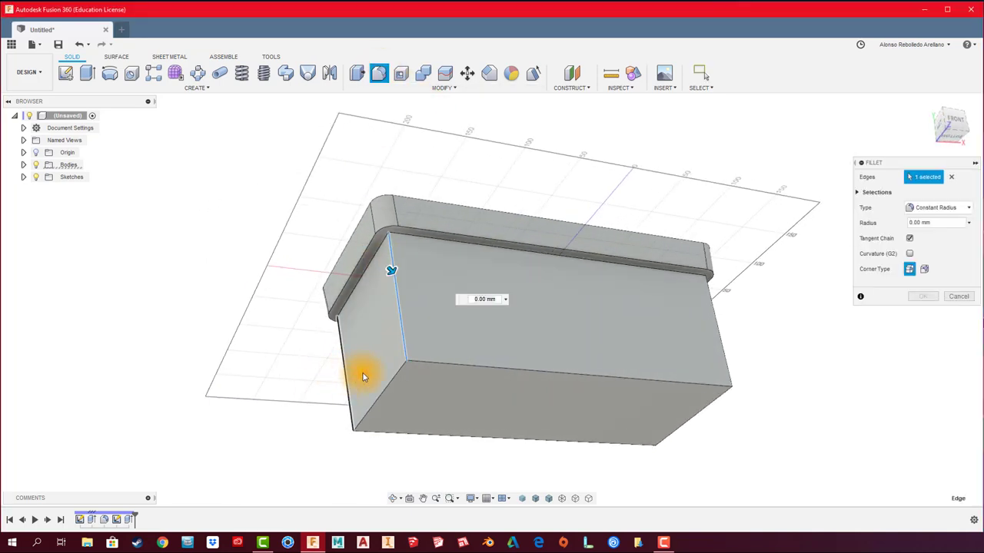
left_click(723, 347)
left_click(651, 441)
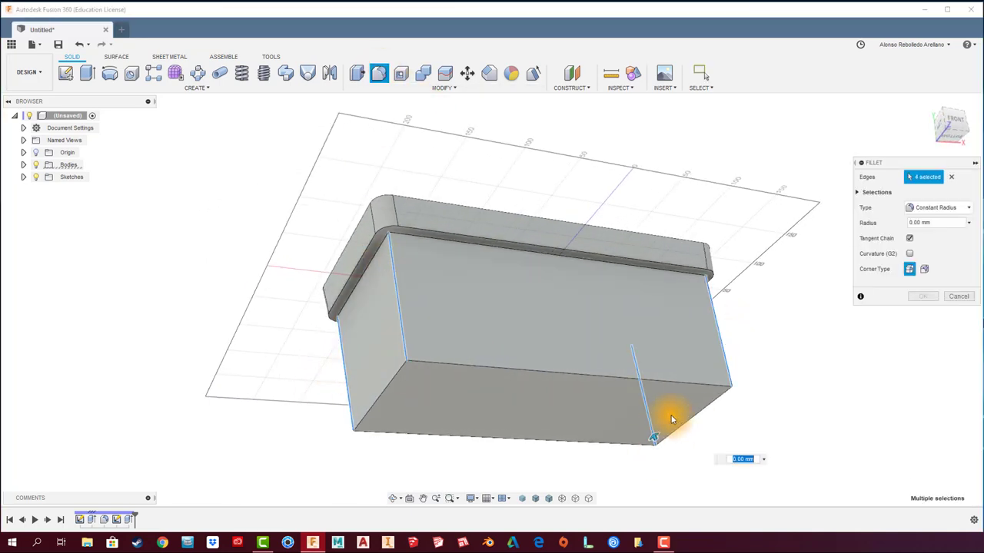
type("20")
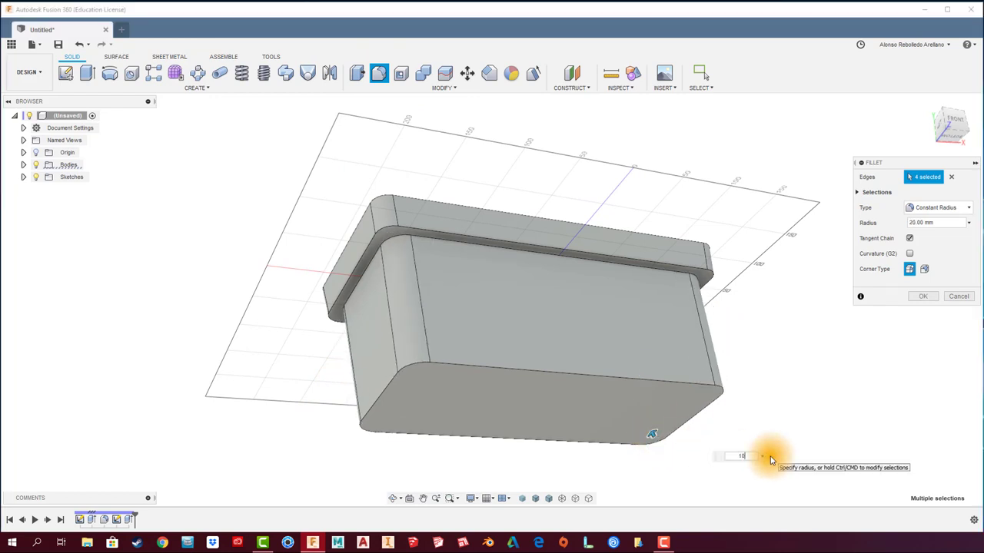
middle_click_drag(772, 459, 927, 302, "shift")
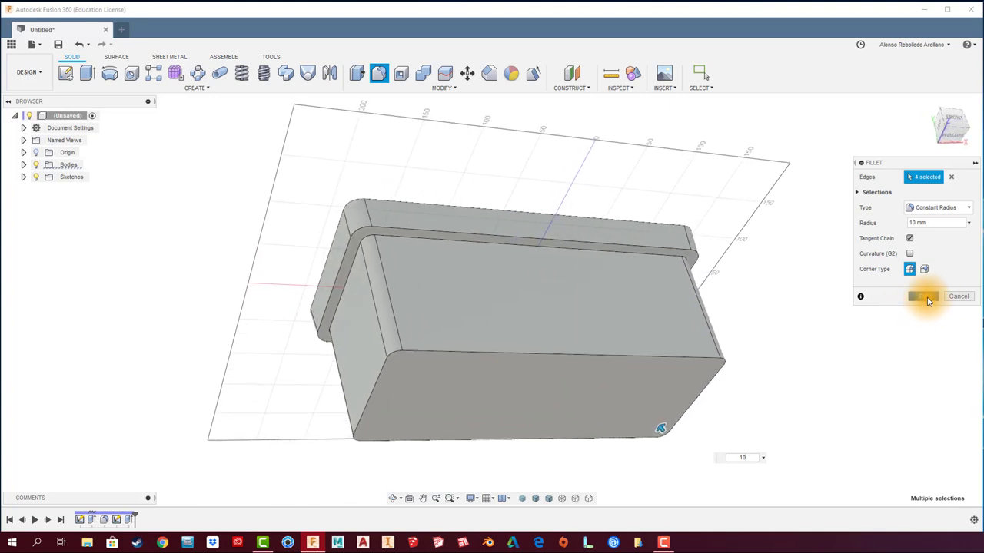
left_click(926, 300)
middle_click_drag(922, 293, 895, 326, "shift")
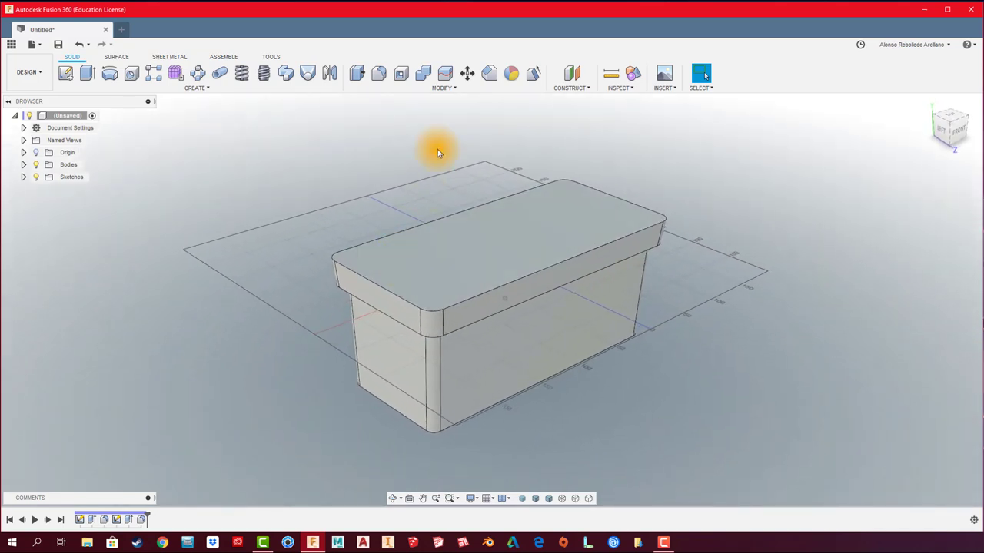
Show the origin planes, expand the Origin folder, and select the XY and XZ planes.
left_click(458, 91)
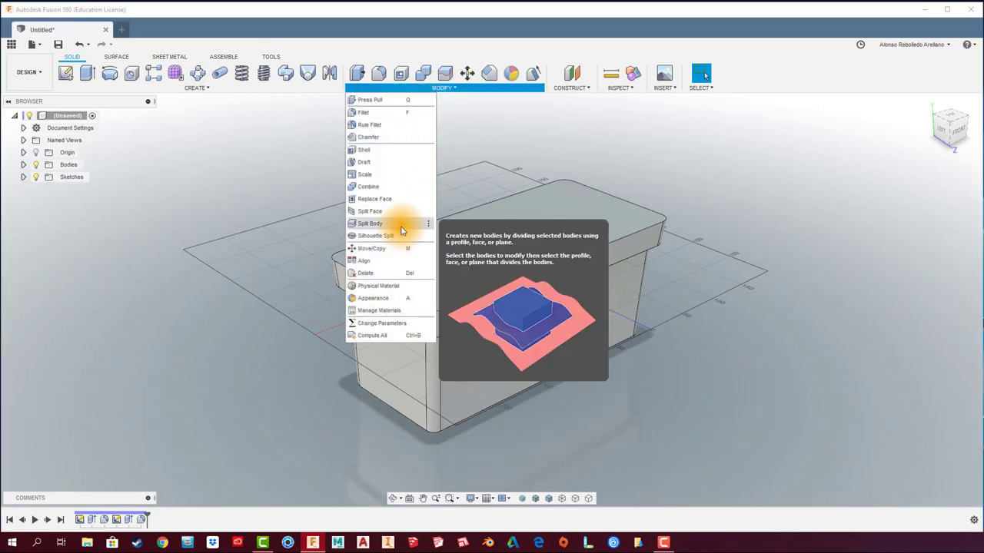
left_click(198, 181)
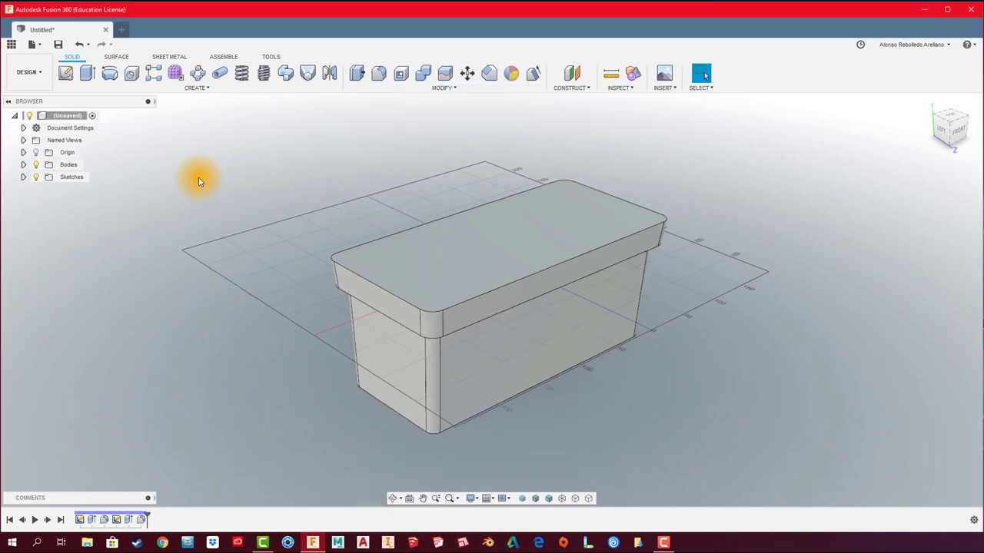
left_click(36, 152)
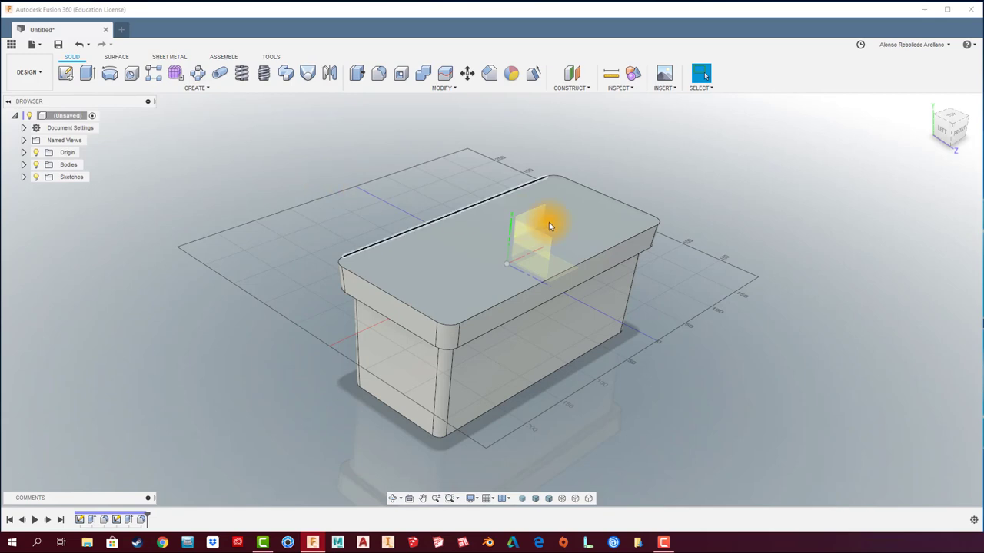
middle_click_drag(546, 217, 491, 198, "shift")
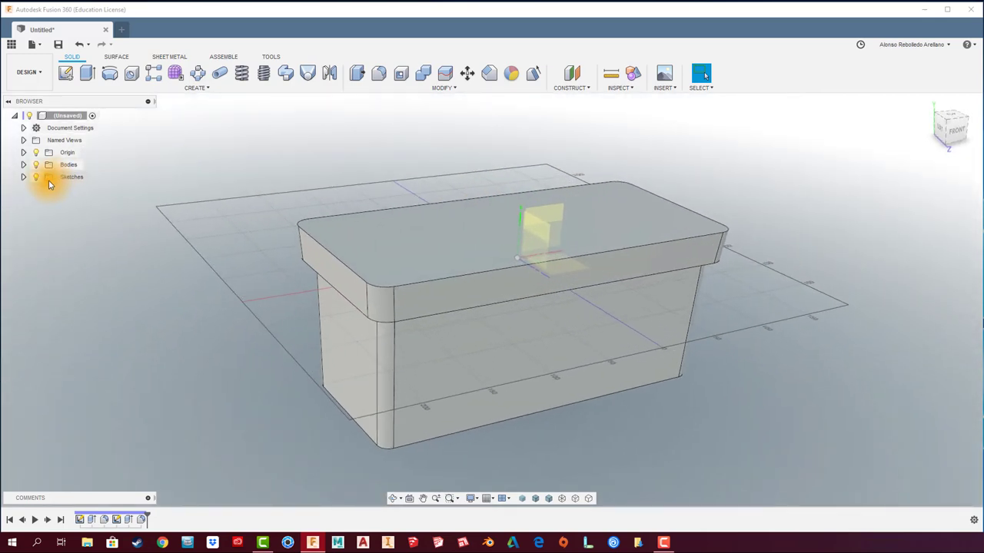
left_click(23, 154)
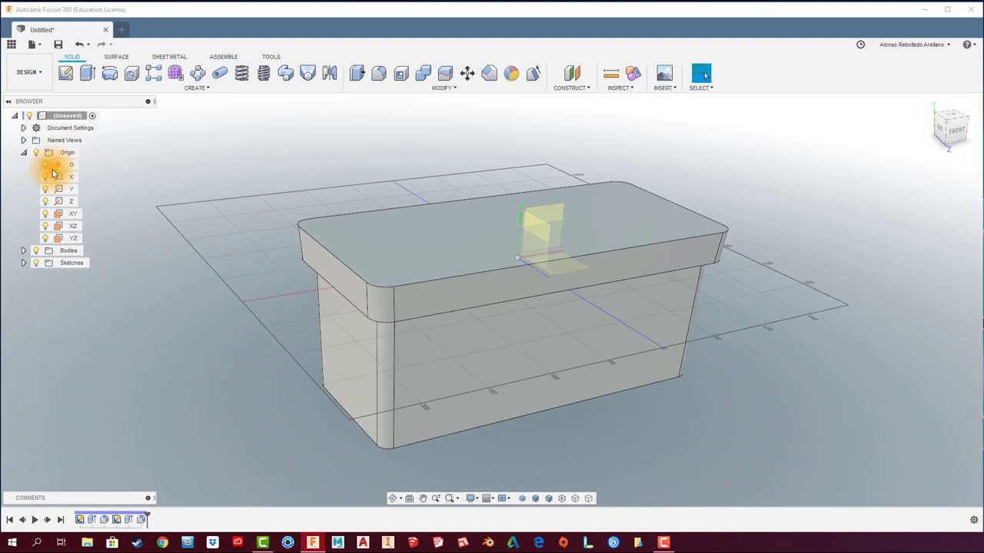
left_click(68, 214)
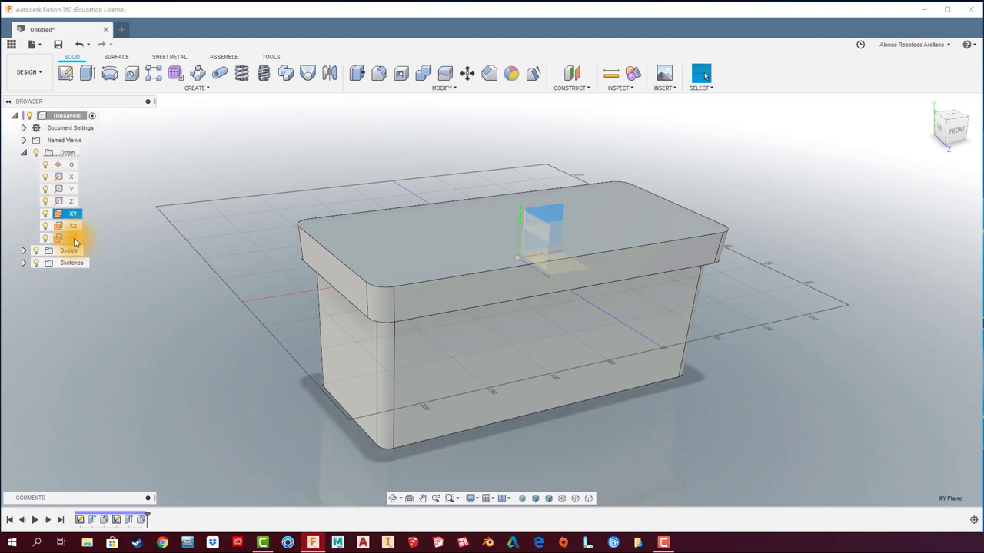
mouse_move(187, 176)
middle_mouse_down("shift")
mouse_move(239, 188)
mouse_move(122, 203)
middle_mouse_up("shift")
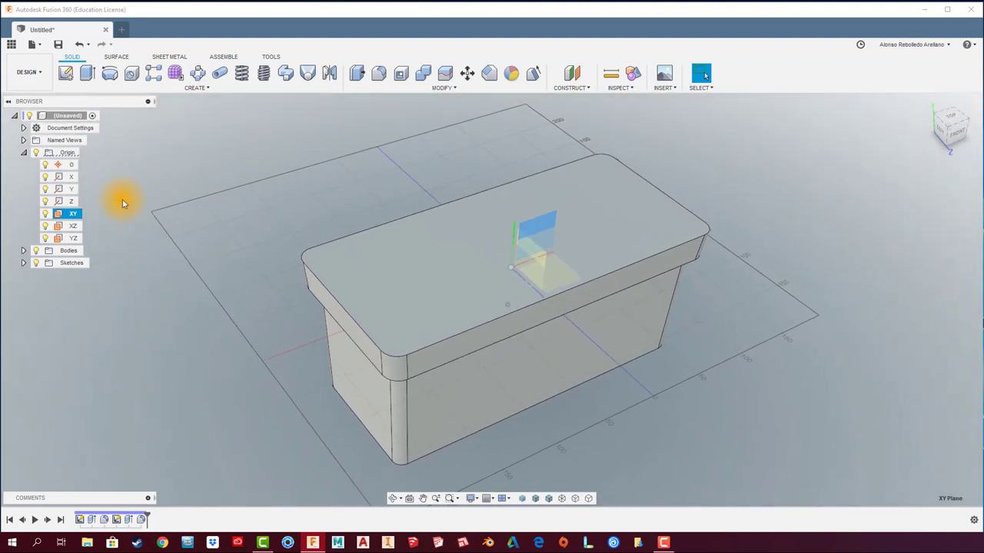
left_click(75, 227)
Create a construction plane offset 140 mm from the XY plane.
left_click(73, 214)
left_click(578, 75)
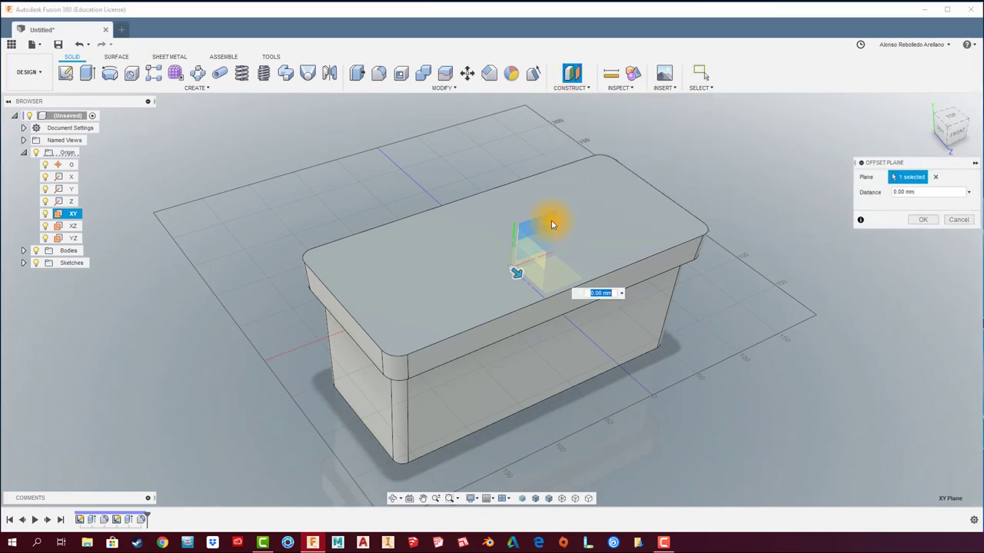
middle_click_drag(540, 221, 529, 284, "shift")
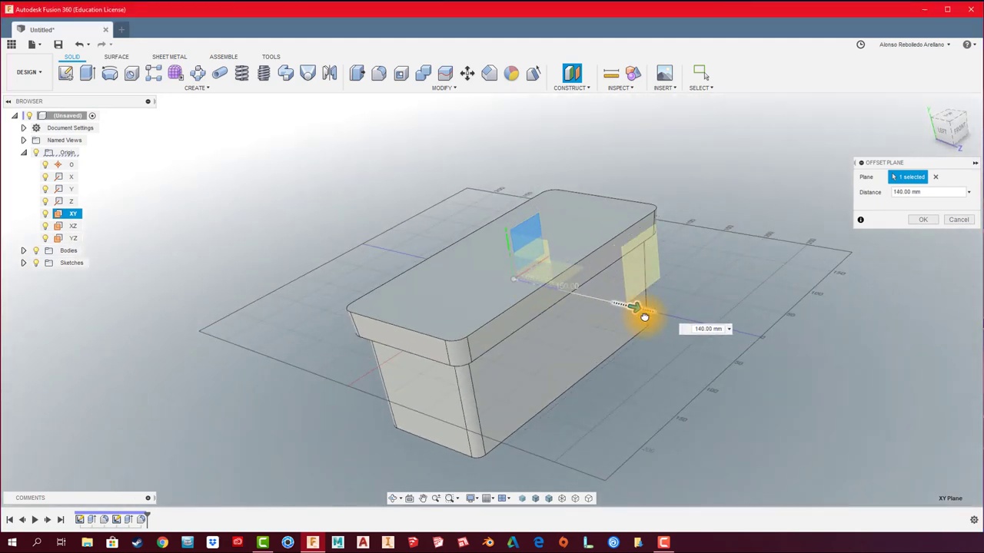
left_click_drag(530, 284, 658, 323)
middle_click_drag(658, 323, 658, 309, "shift")
left_click_drag(657, 309, 641, 300)
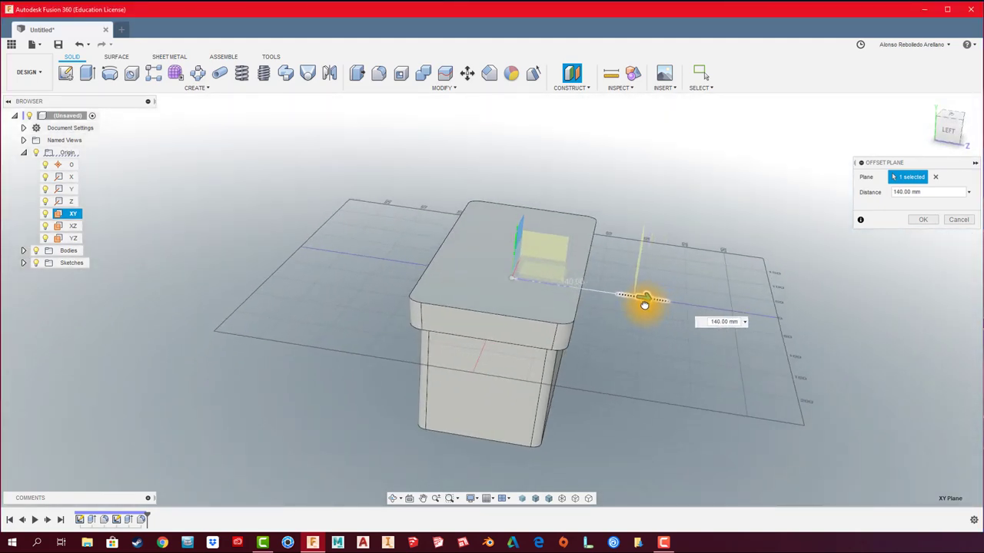
middle_click_drag(641, 301, 648, 303, "shift")
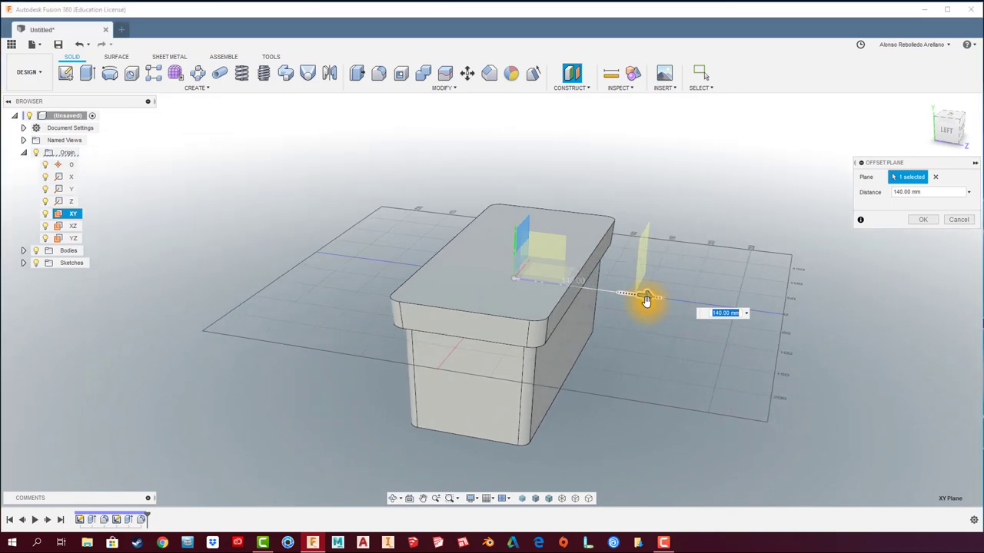
left_click(922, 220)
mouse_move(716, 235)
middle_mouse_down("shift")
mouse_move(681, 240)
mouse_move(649, 274)
middle_mouse_up("shift")
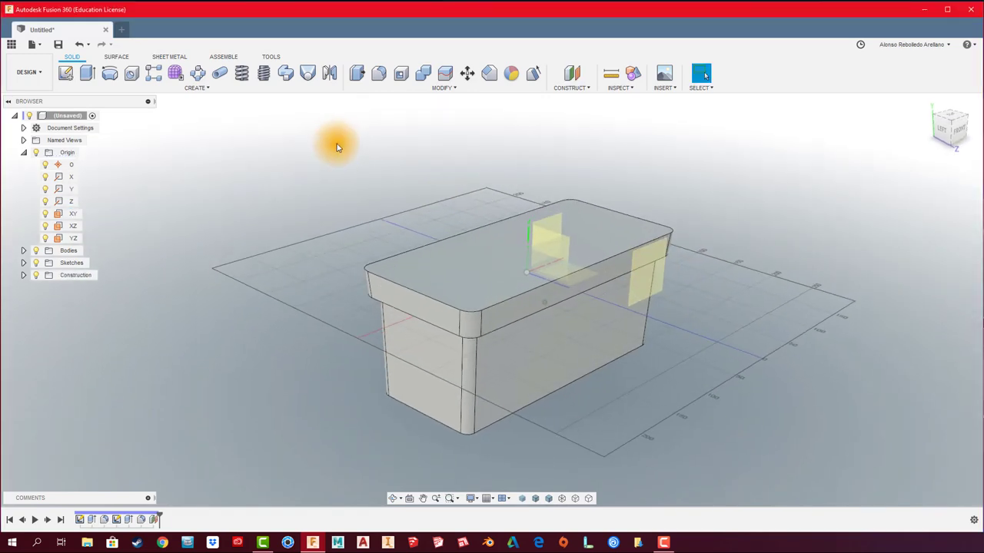
Sketch a vertical centre-point slot on the front plane below the rim at the box's centre.
left_click(65, 73)
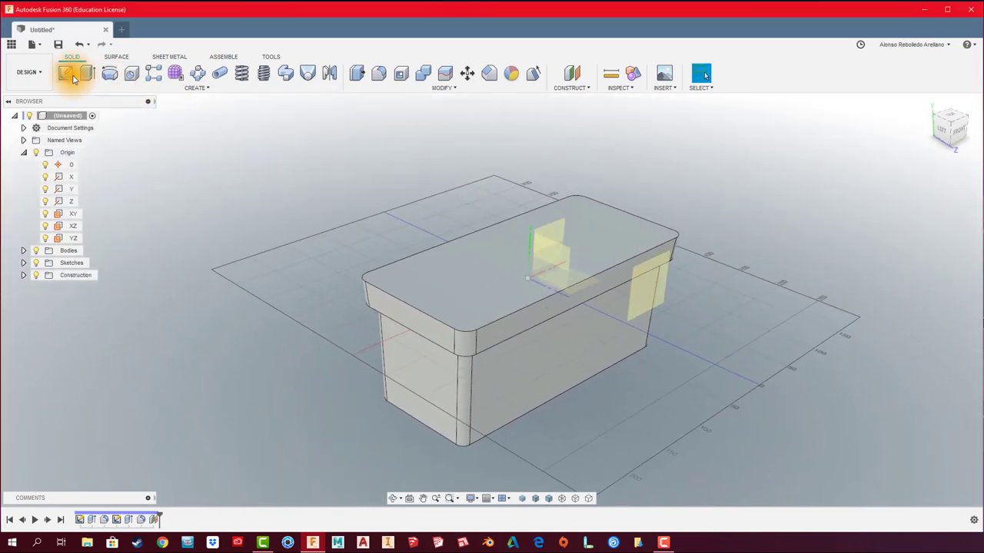
left_click(643, 290)
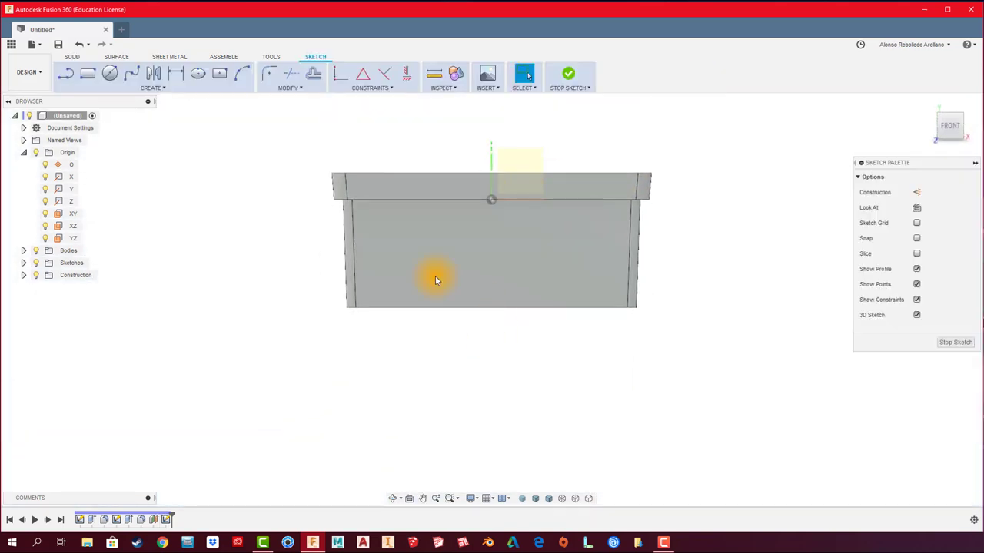
left_click(163, 91)
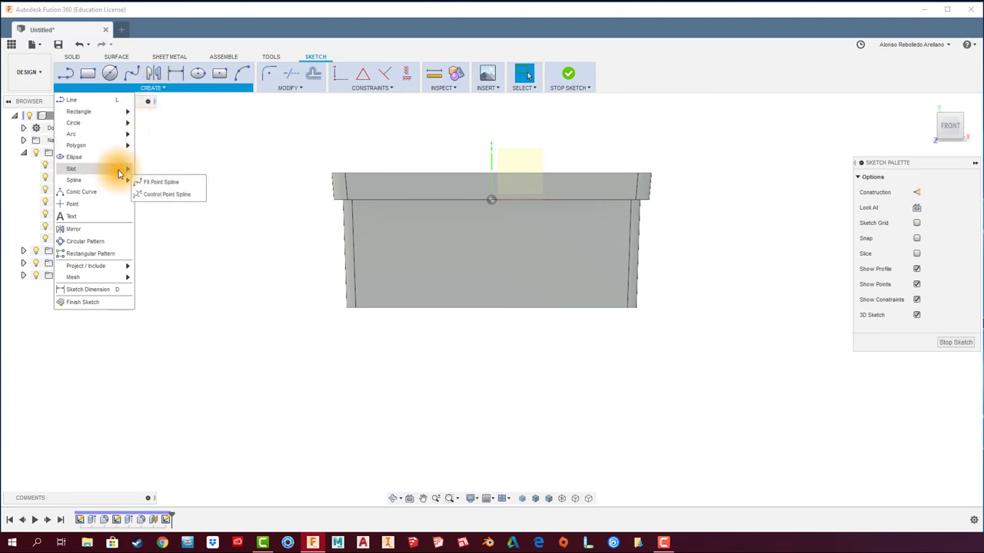
mouse_move(85, 168)
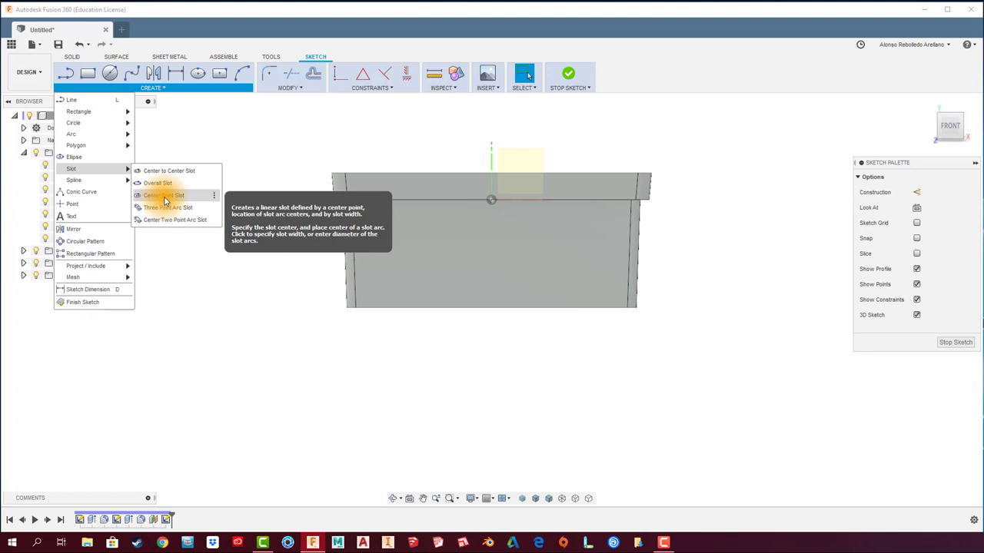
left_click(164, 198)
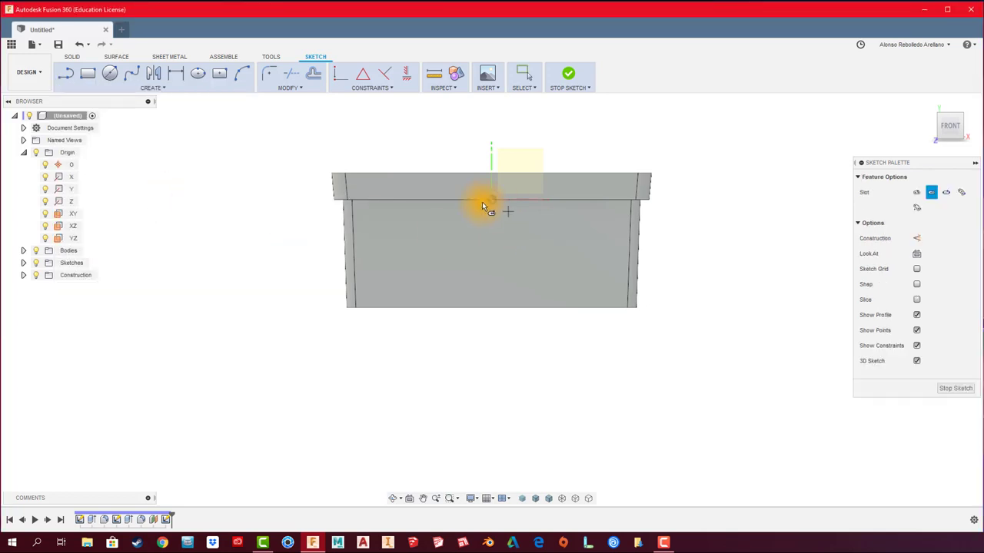
left_click(490, 292)
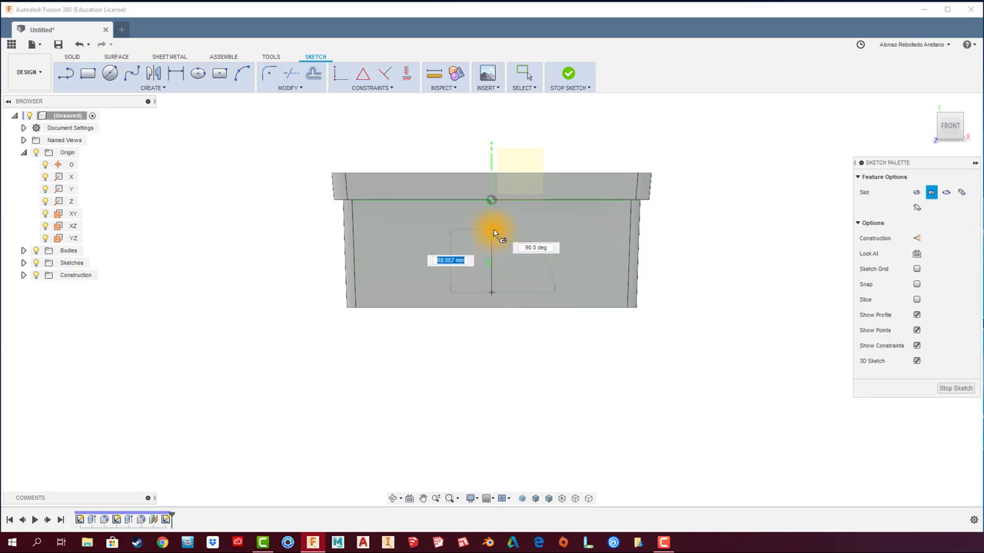
left_click(491, 229)
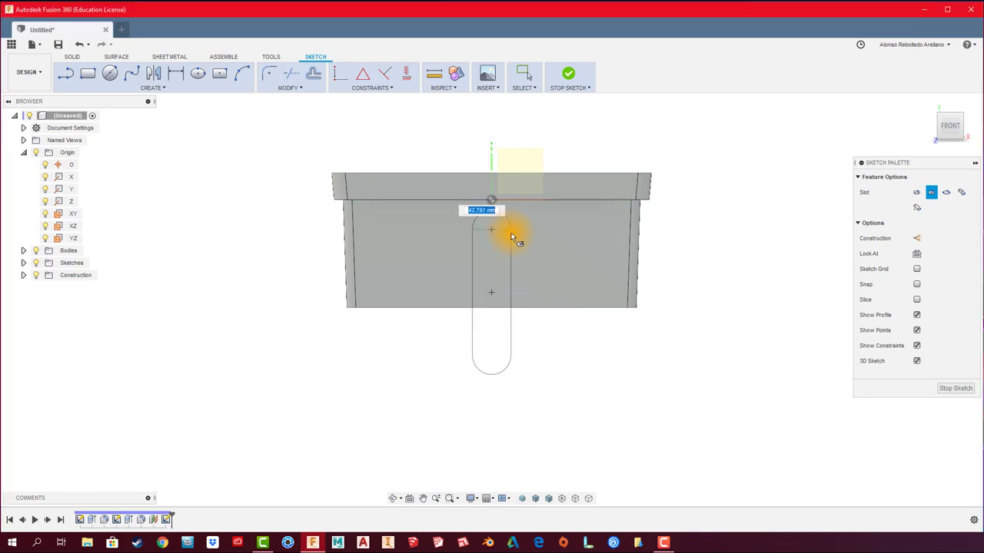
left_click(511, 235)
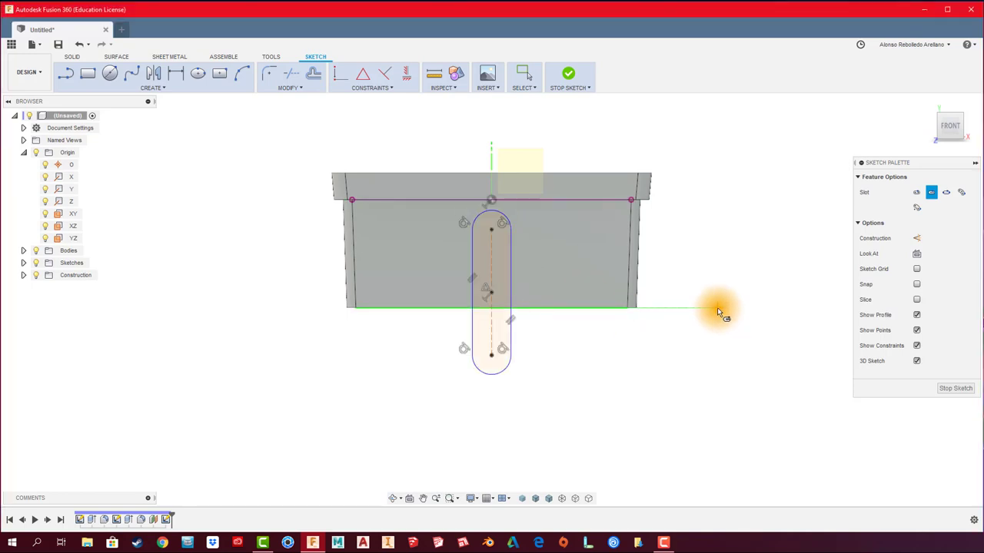
key("Escape")
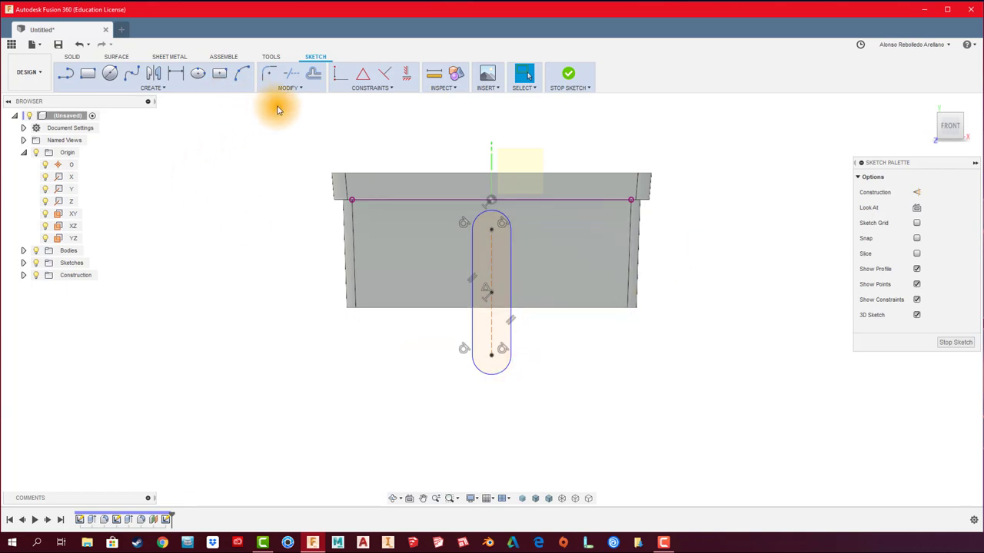
Pattern the slot rightward along the top edge into three copies.
left_click(161, 91)
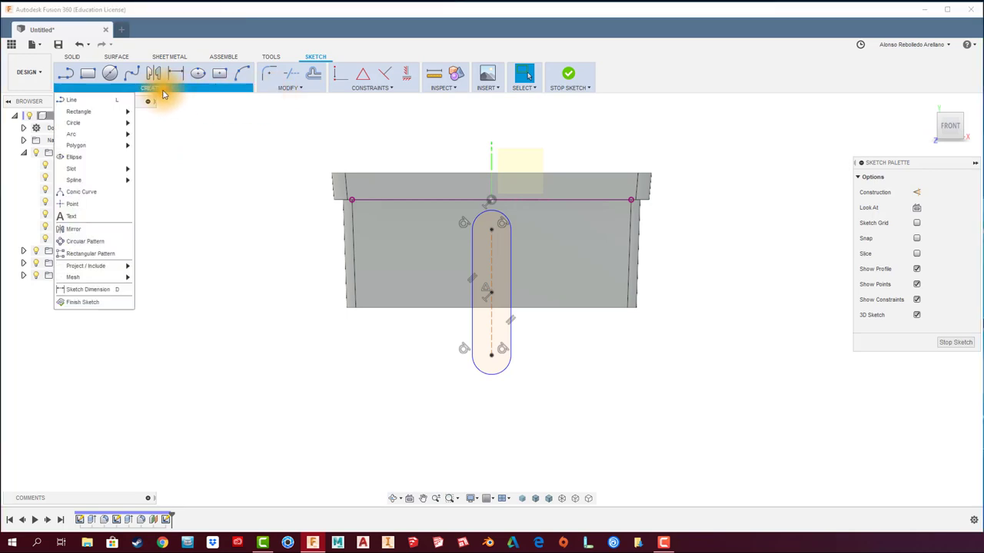
left_click(89, 253)
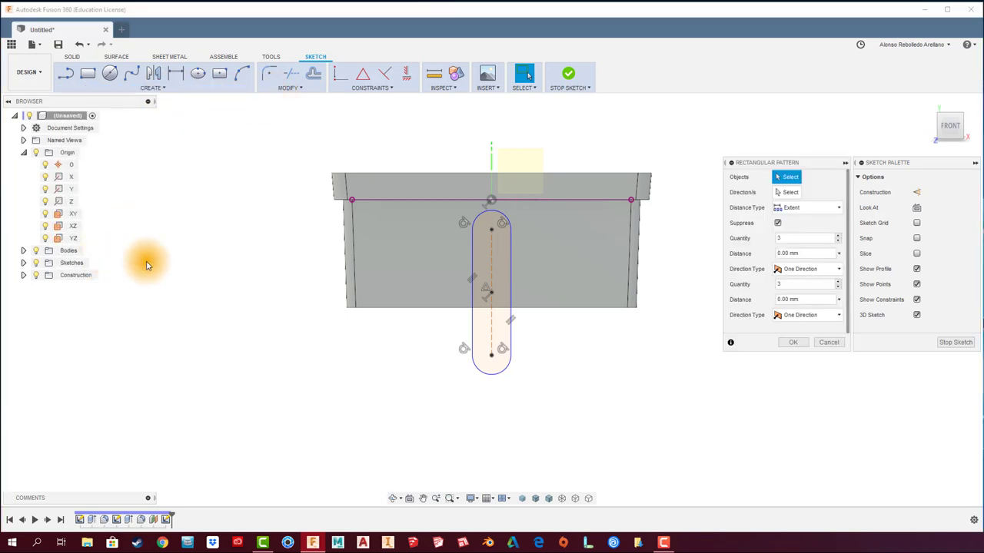
left_click(485, 215)
left_click(471, 258)
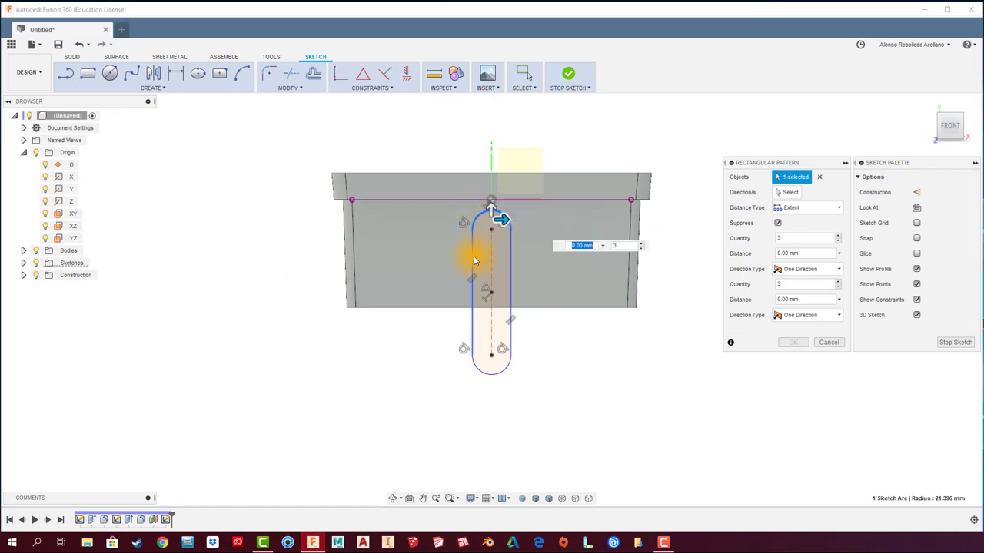
left_click(500, 377)
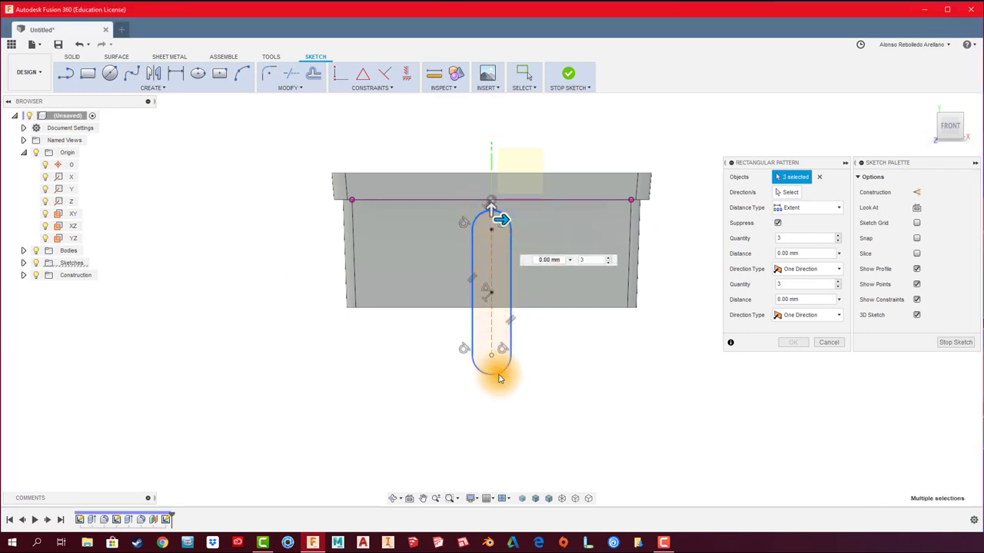
left_click(499, 375)
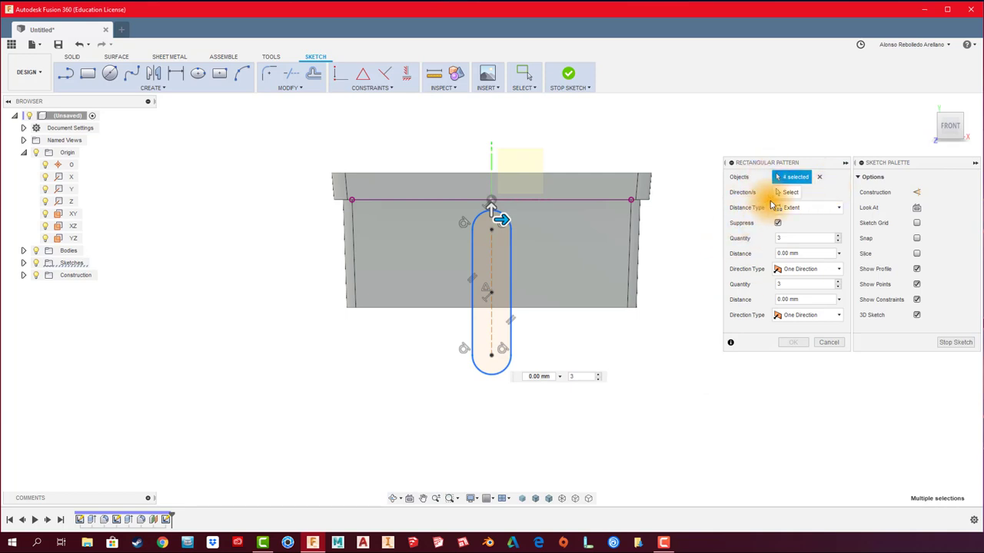
left_click(780, 193)
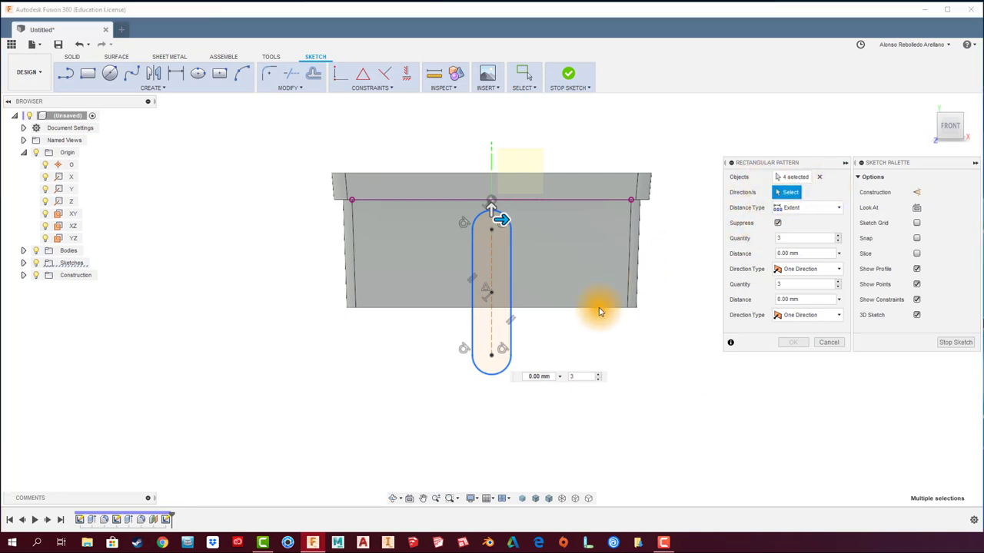
left_click(590, 200)
left_click_drag(500, 289, 610, 291)
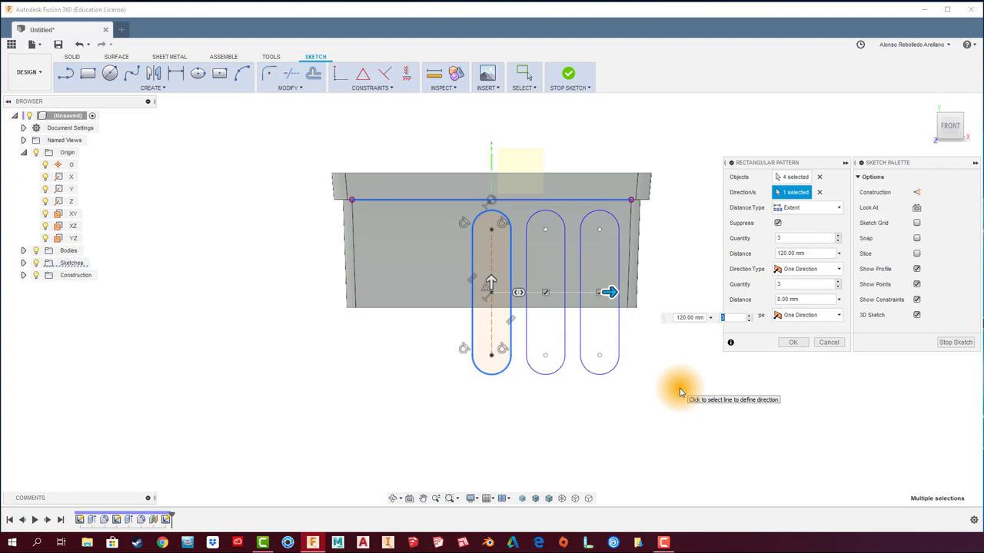
left_click(799, 345)
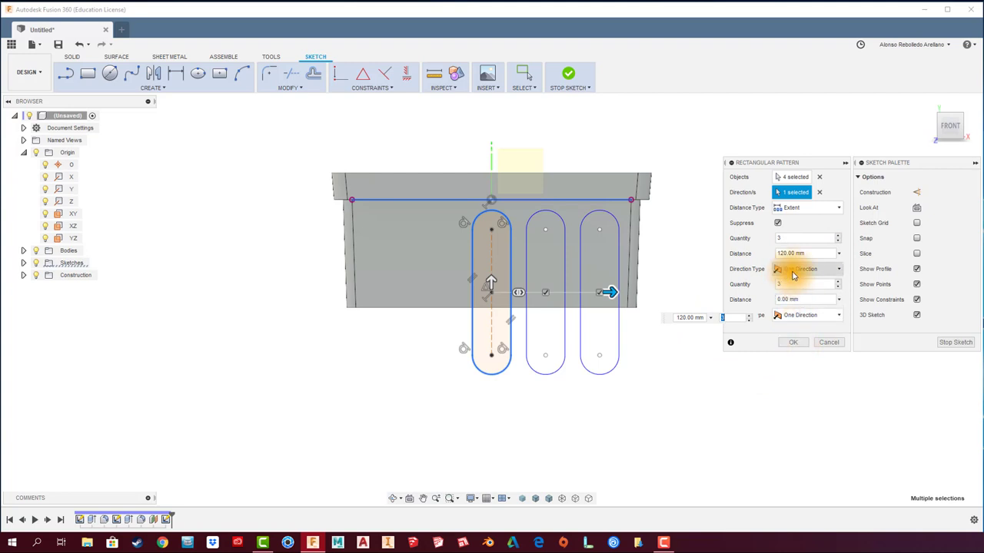
left_click(794, 344)
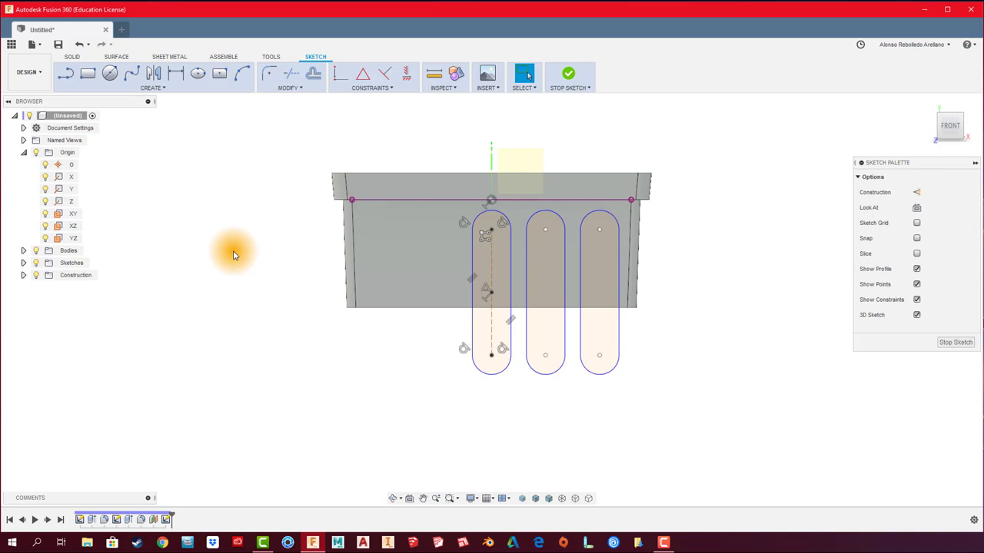
Pattern the left slot three times toward -120 mm to complete five slots.
left_click(153, 87)
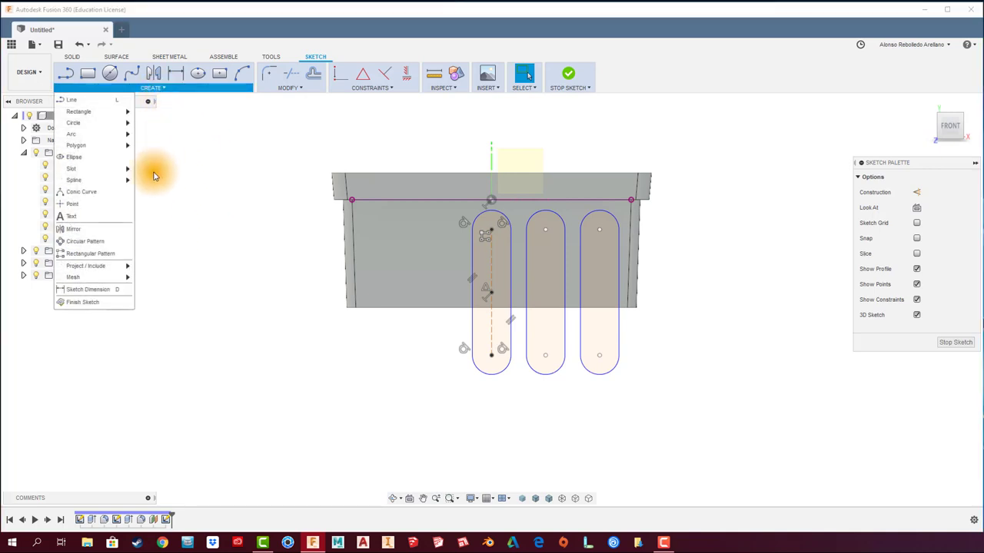
mouse_move(86, 265)
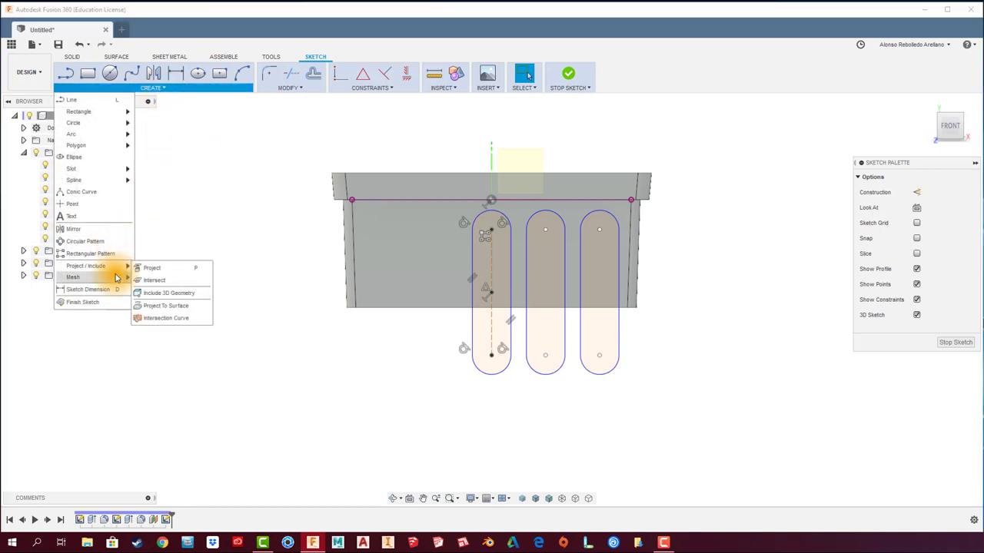
left_click(108, 254)
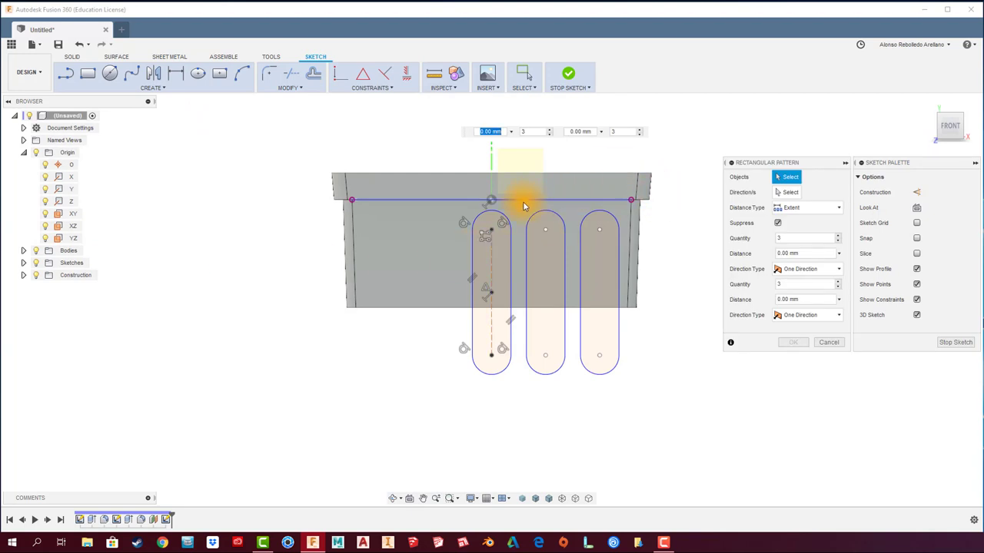
left_click(506, 218)
left_click(472, 250)
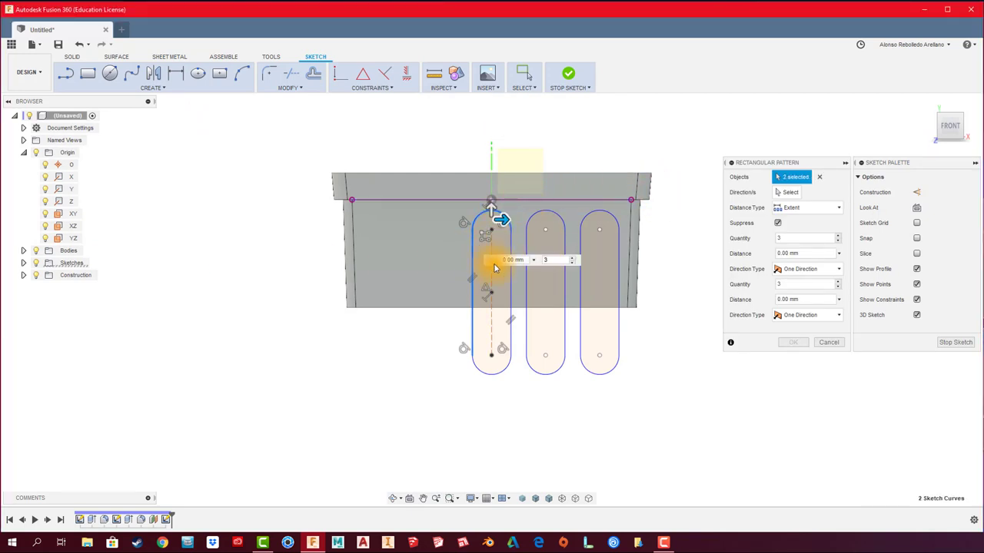
left_click(512, 254)
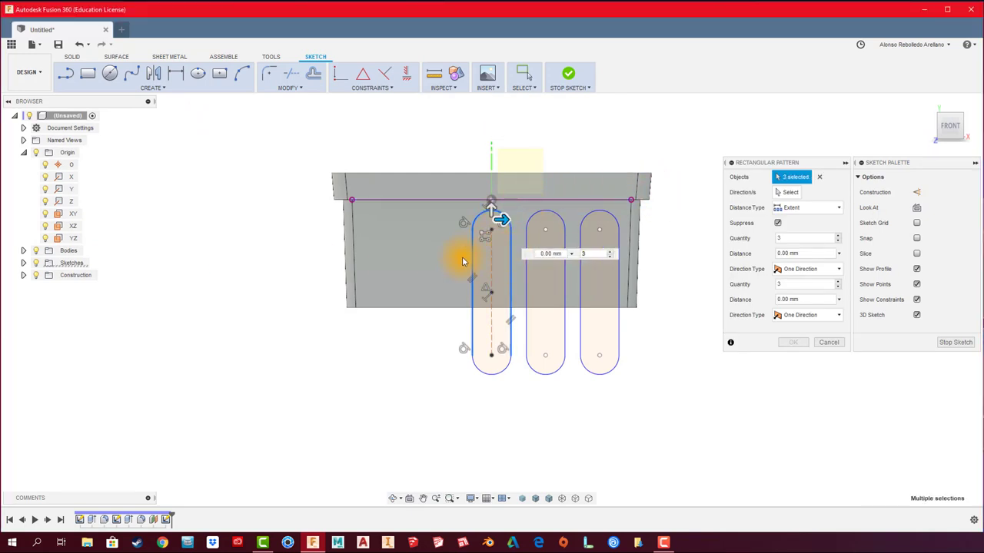
left_click(488, 374)
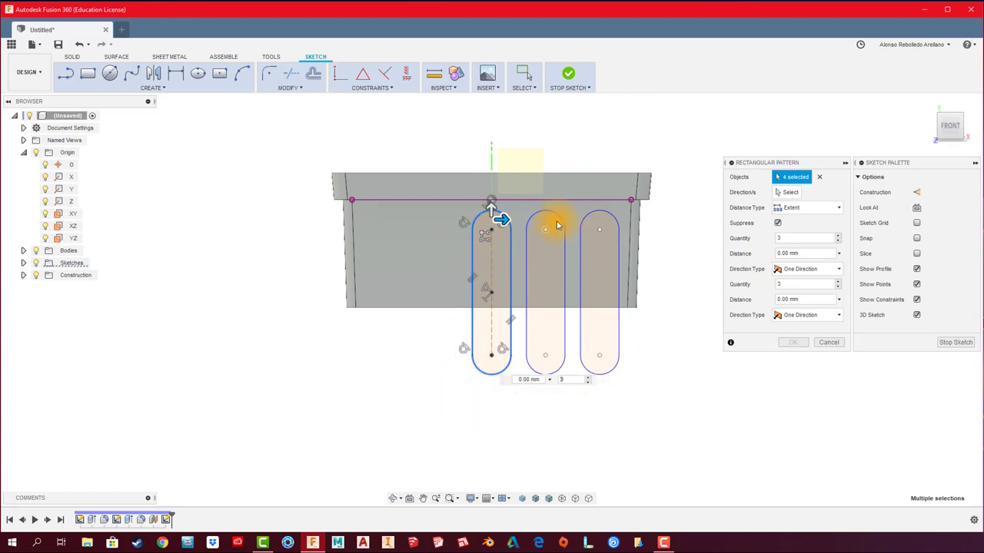
left_click_drag(501, 220, 465, 221)
left_click_drag(424, 223, 394, 228)
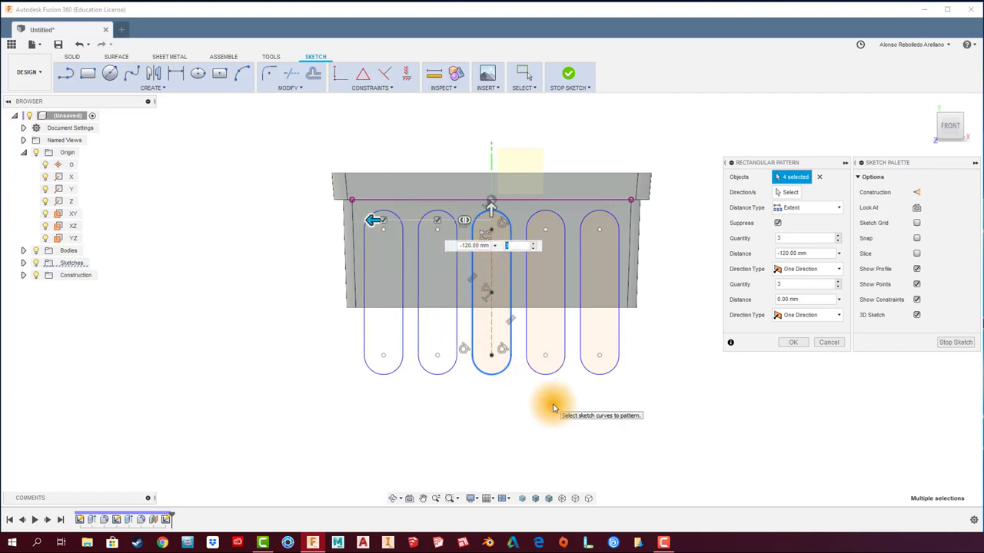
left_click(790, 343)
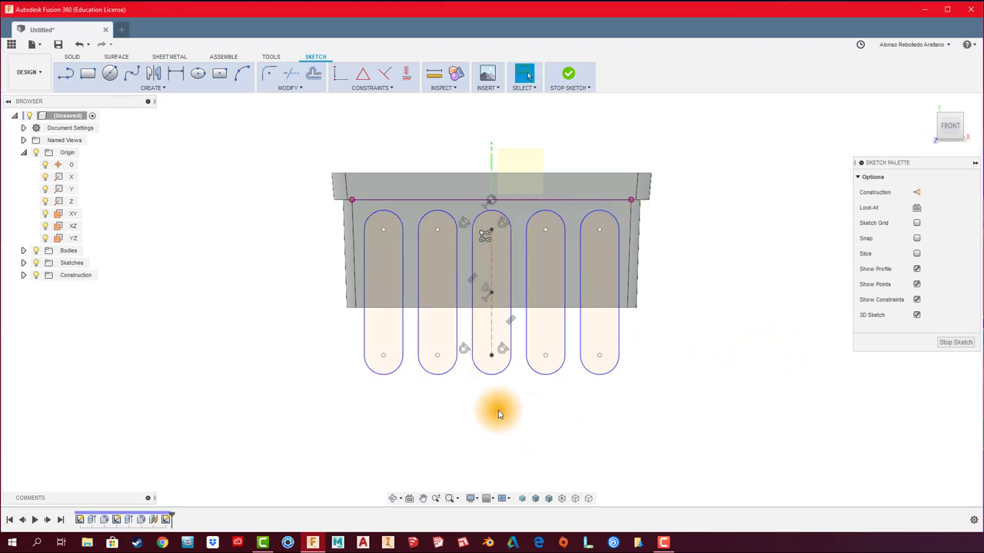
Make the line across the slot tops construction geometry and finish the five-slot sketch.
middle_click_drag(592, 395, 359, 369, "shift")
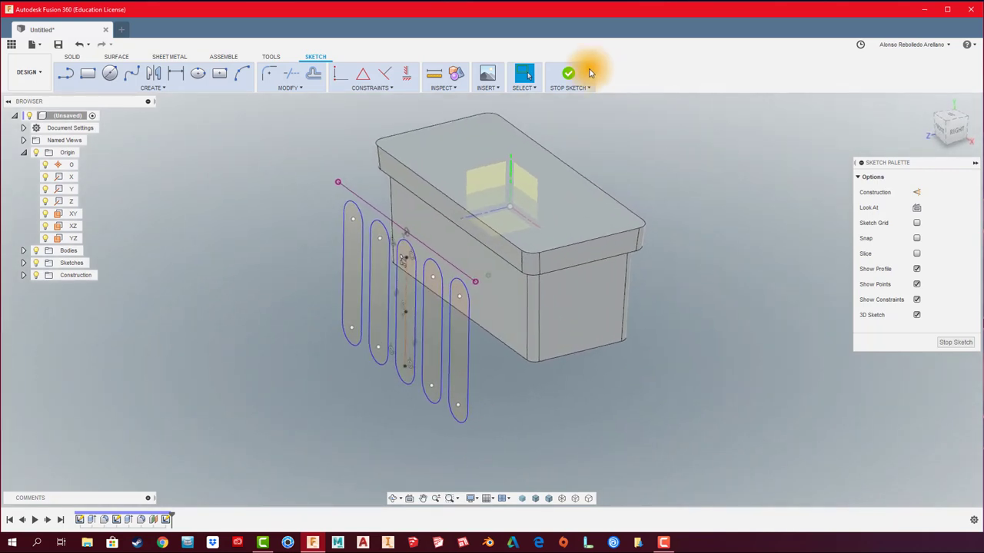
left_click(366, 205)
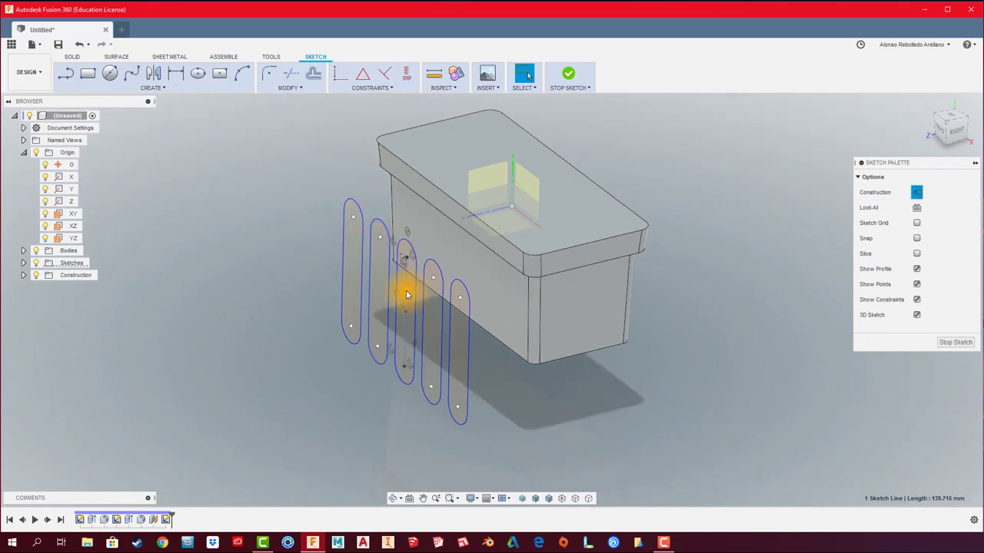
left_click(567, 411)
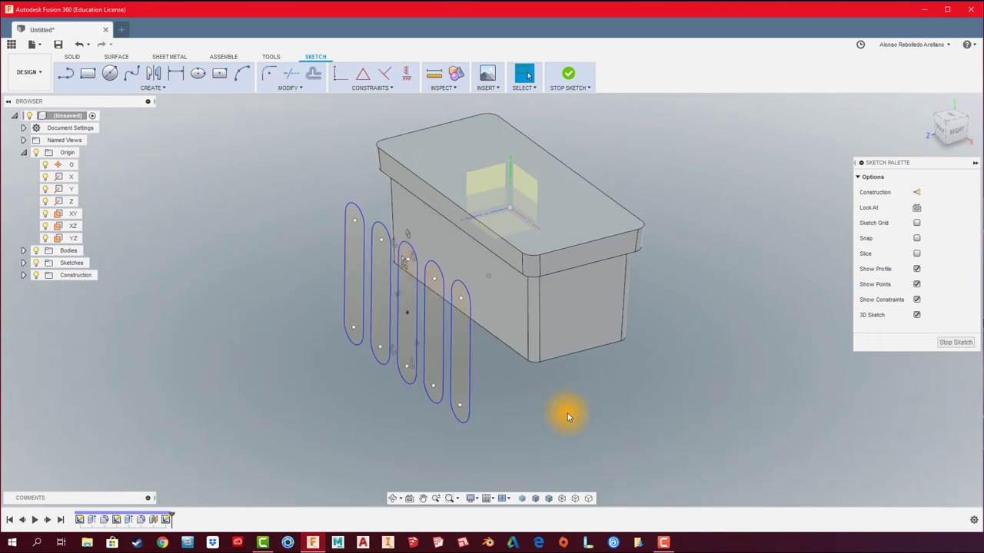
left_click(568, 80)
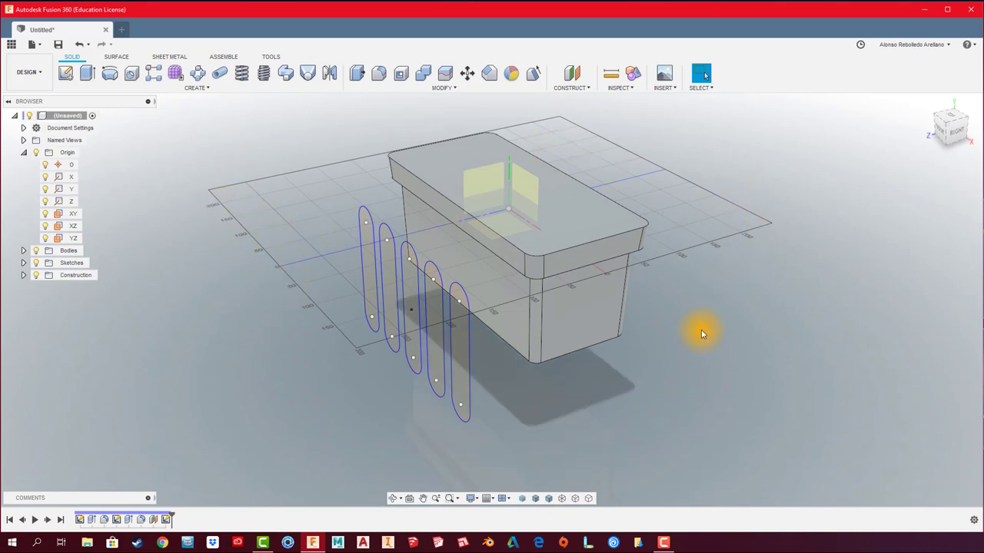
Hide the layout grid and display the box in its blue component colour.
left_click(489, 499)
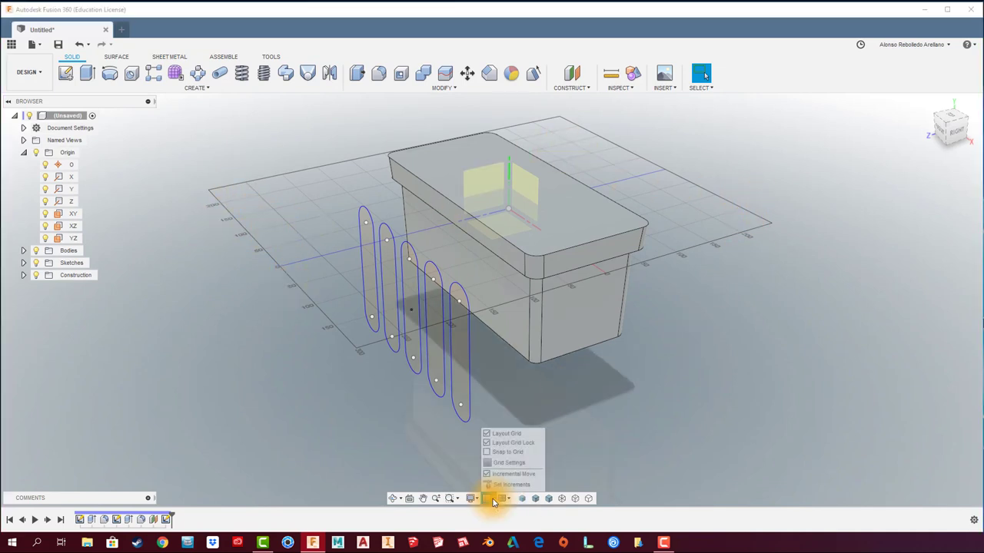
left_click(496, 434)
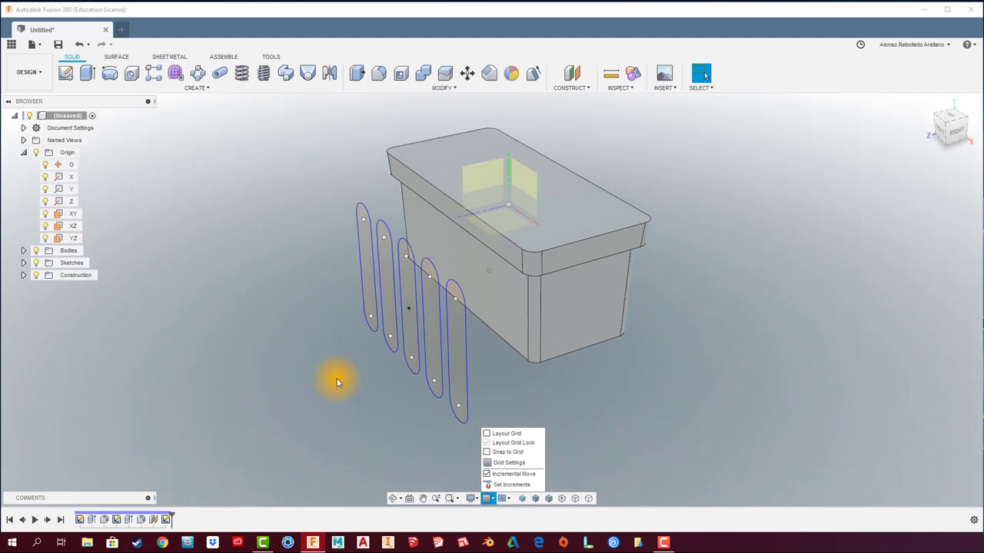
mouse_move(337, 380)
middle_mouse_down("shift")
mouse_move(318, 369)
mouse_move(268, 238)
mouse_move(577, 127)
middle_mouse_up("shift")
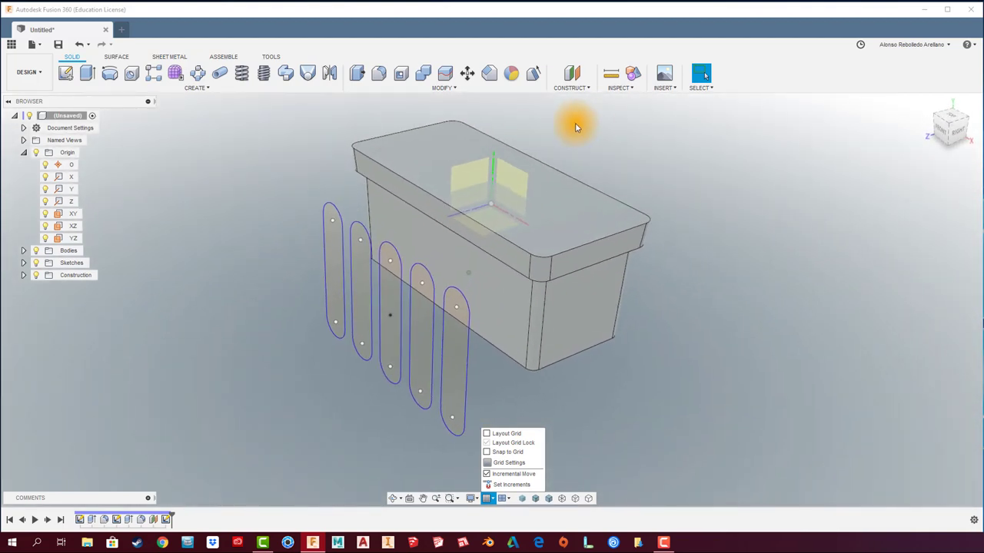
left_click(634, 73)
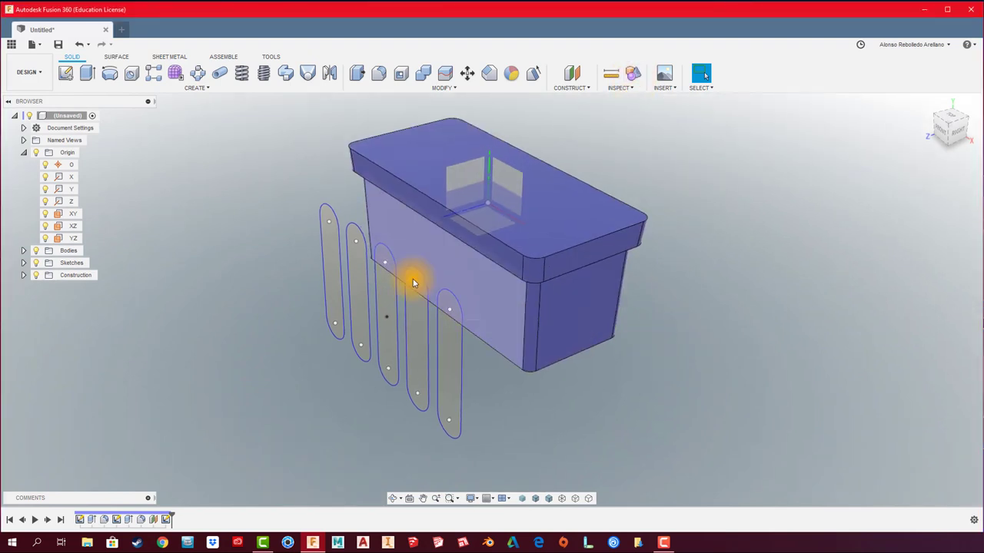
middle_click_drag(236, 193, 215, 192)
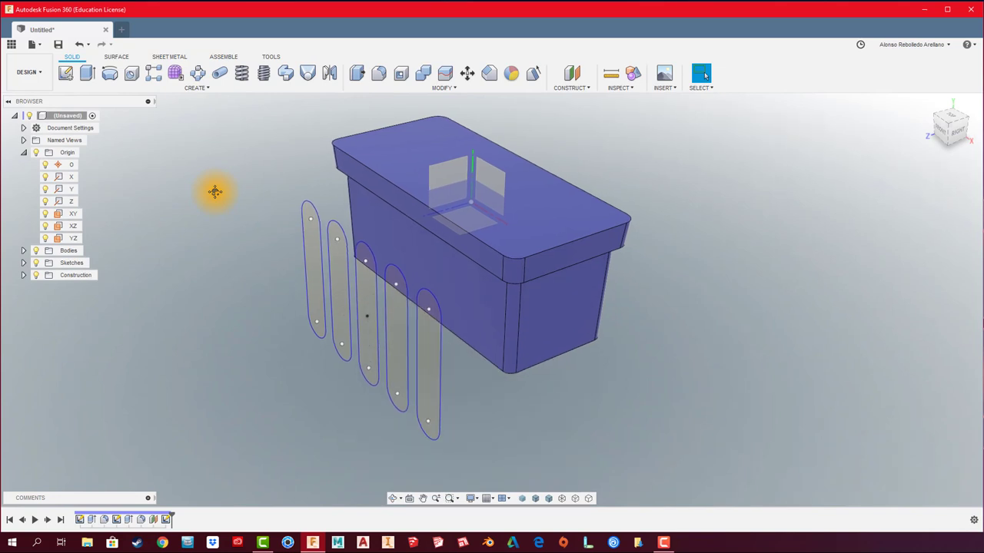
left_click(453, 90)
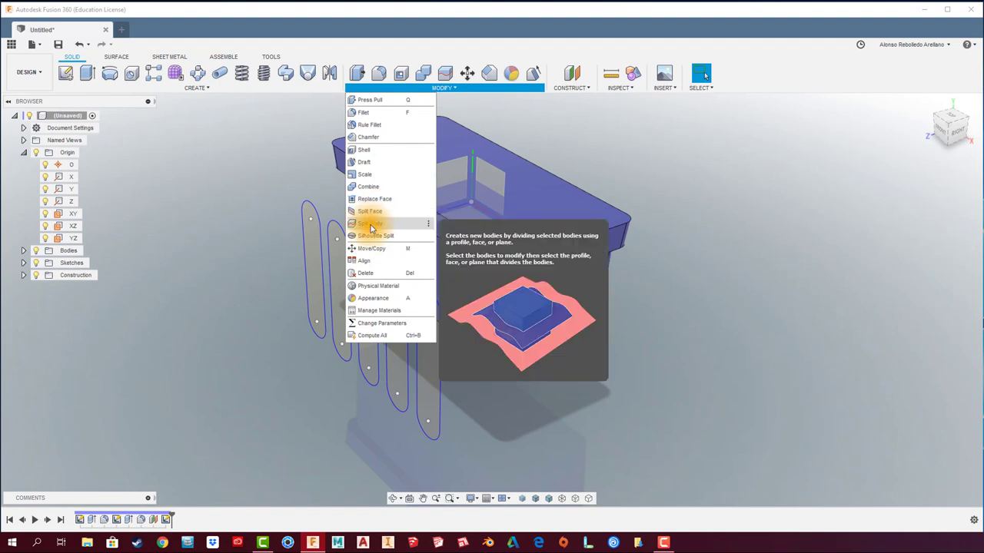
left_click(372, 223)
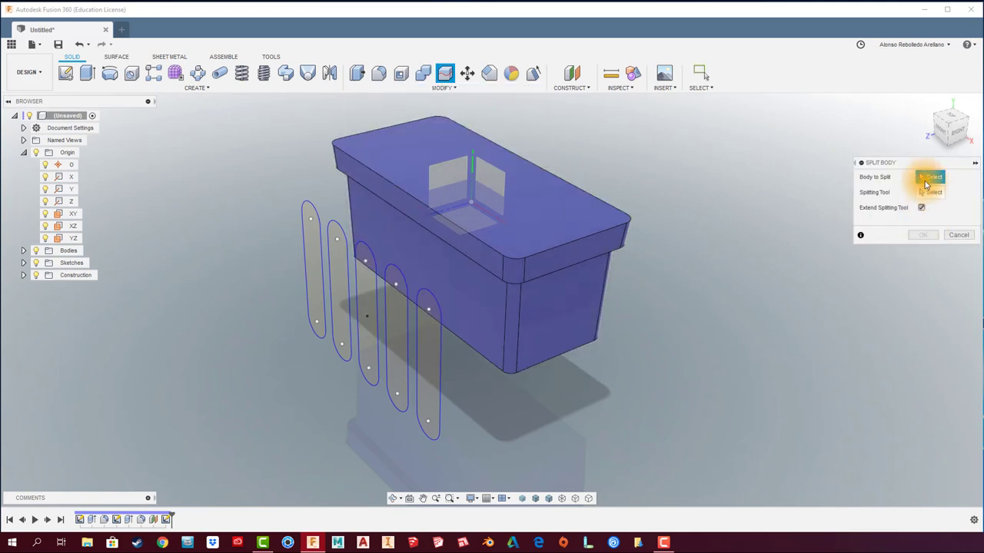
left_click(513, 307)
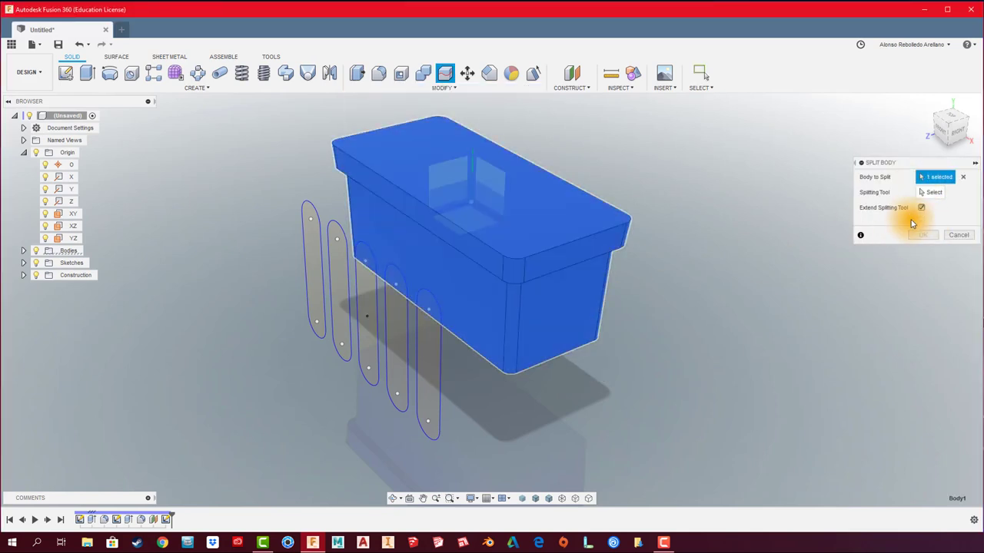
left_click(930, 192)
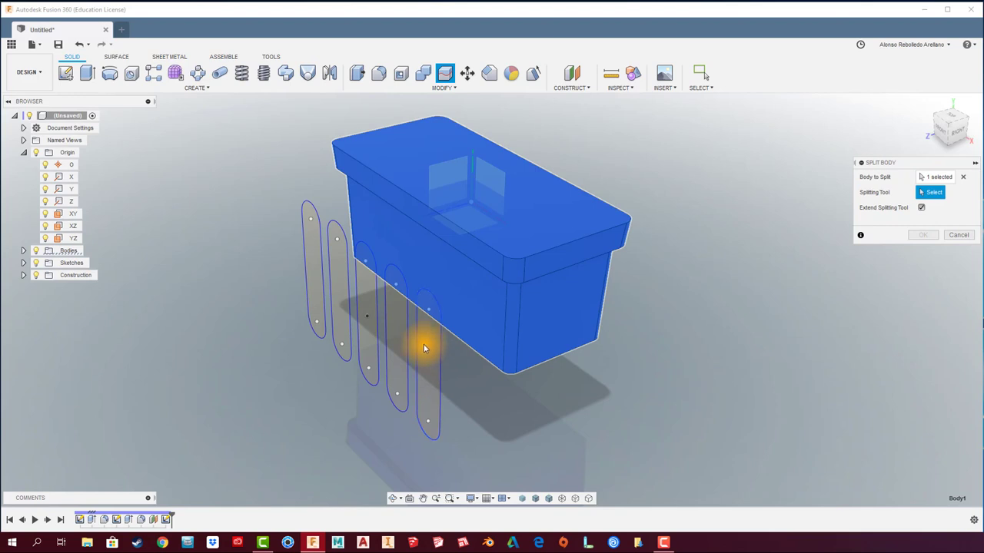
left_click(440, 357)
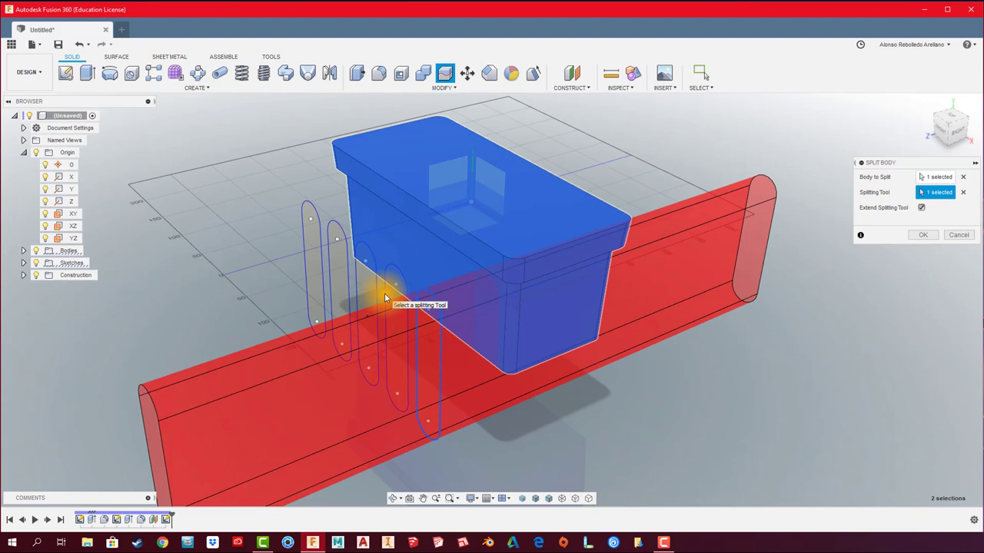
left_click(959, 236)
left_click(445, 89)
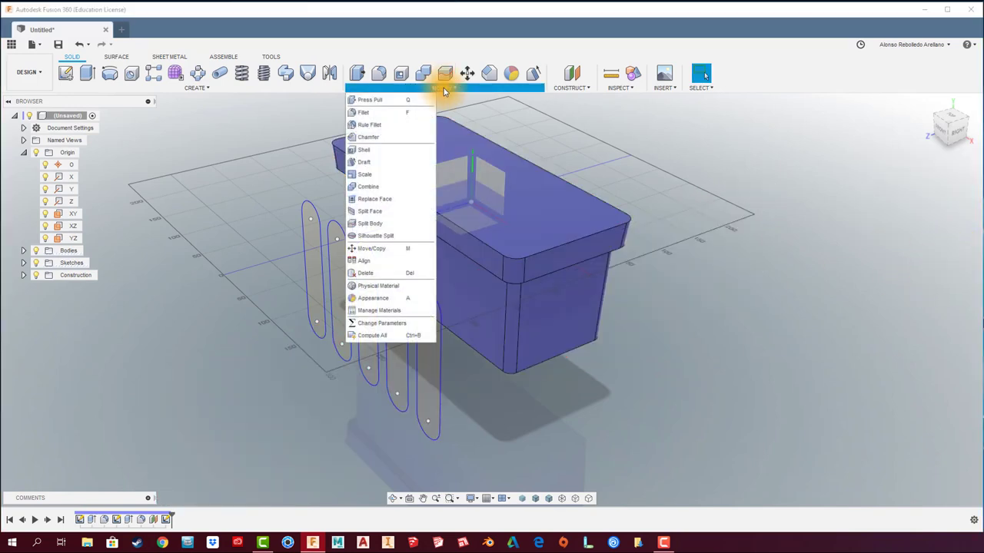
Begin splitting the box's front and right side faces, then cancel the split.
left_click(373, 210)
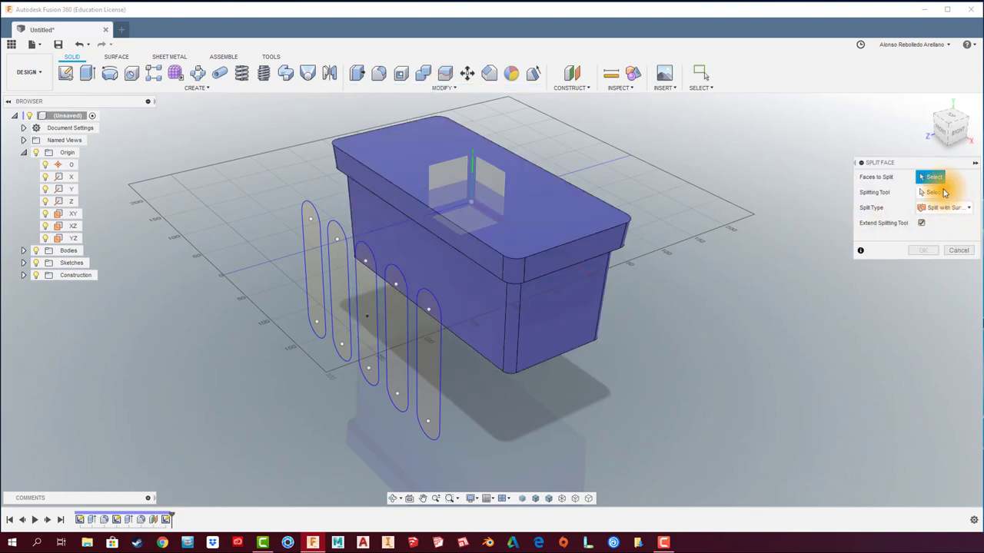
left_click(469, 286)
mouse_move(475, 330)
middle_mouse_down("shift")
mouse_move(502, 293)
mouse_move(657, 327)
mouse_move(453, 390)
middle_mouse_up("shift")
left_click(502, 297)
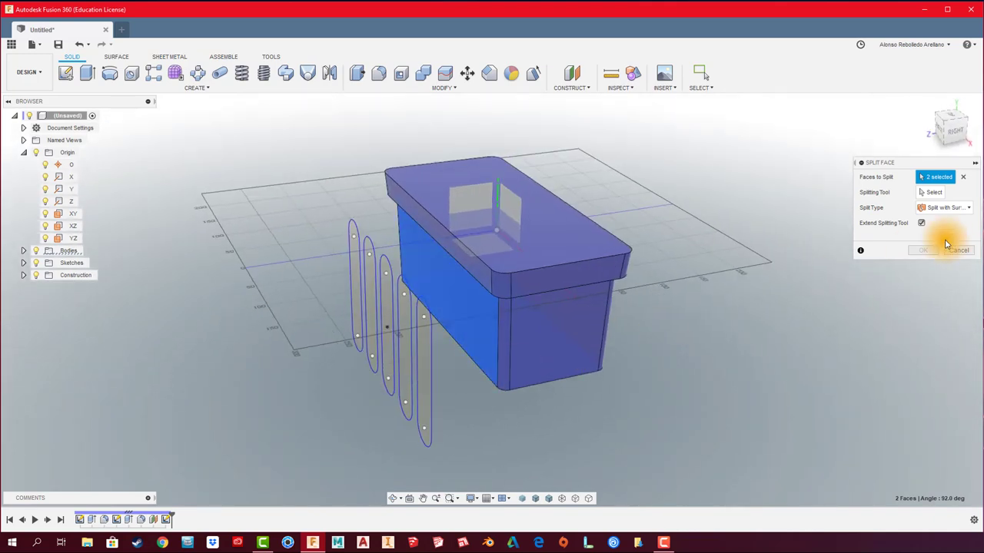
left_click(957, 255)
Fillet the box's bottom edge loop with a 10 mm radius.
left_click(378, 73)
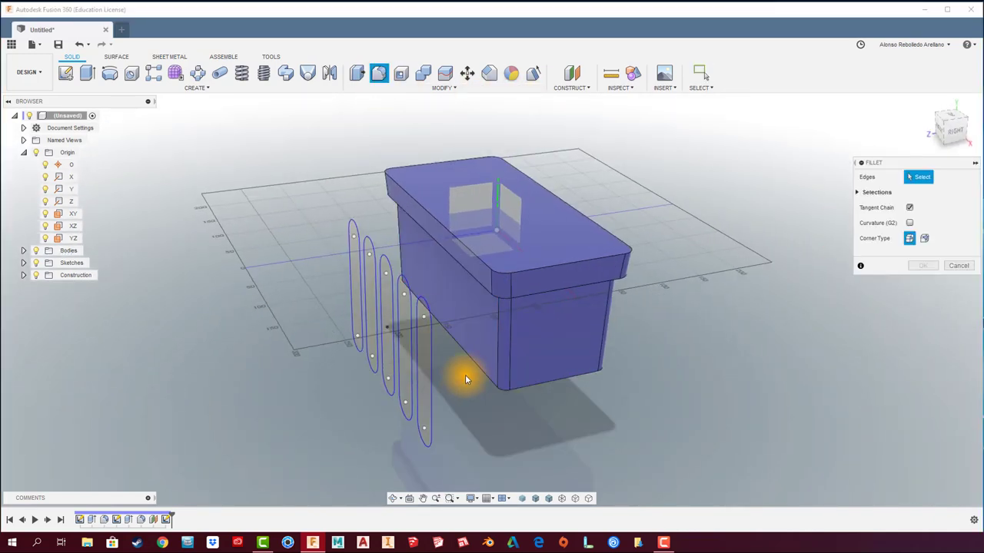
left_click(471, 370)
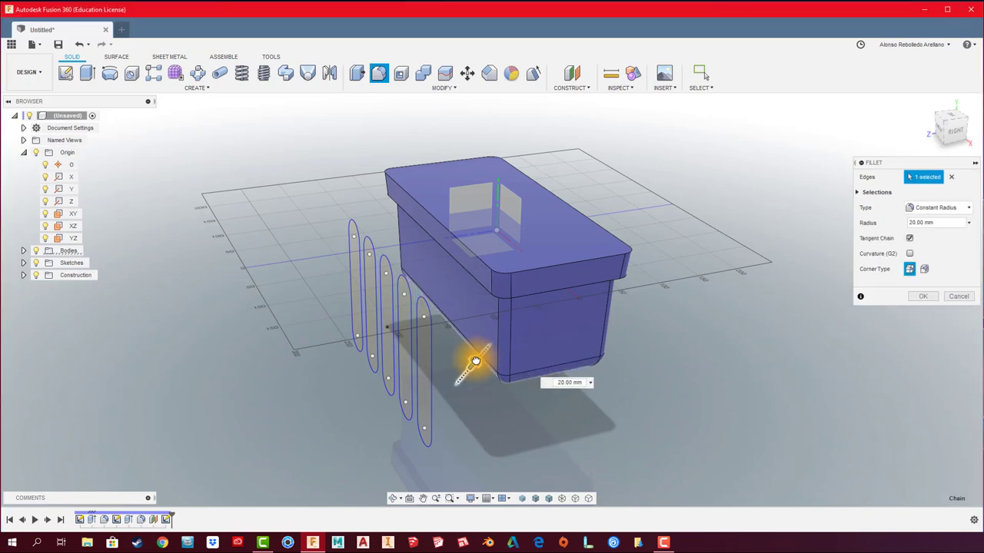
mouse_move(476, 361)
middle_mouse_down("shift")
mouse_move(472, 352)
mouse_move(460, 365)
middle_mouse_up("shift")
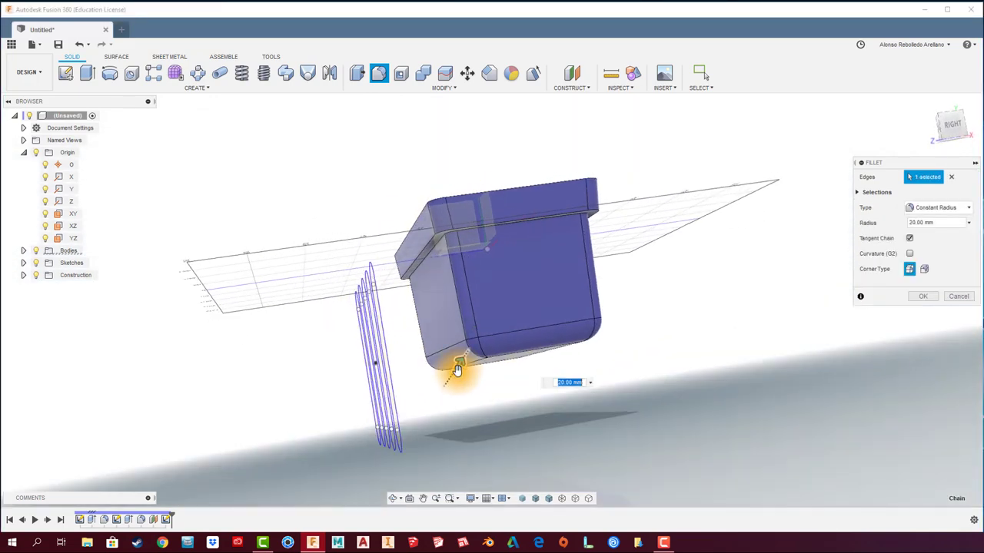
left_click_drag(460, 365, 456, 370)
middle_click_drag(456, 368, 450, 369, "shift")
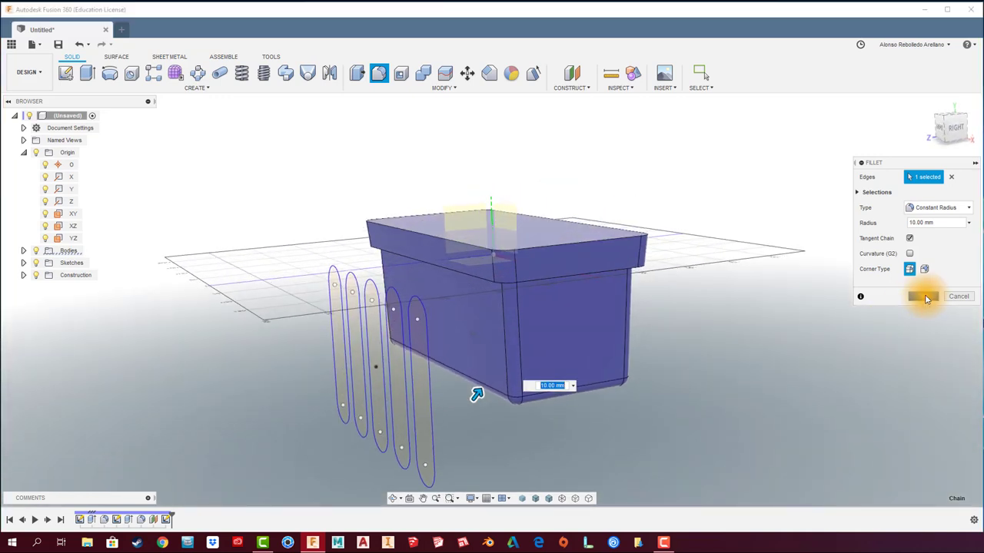
left_click(474, 390)
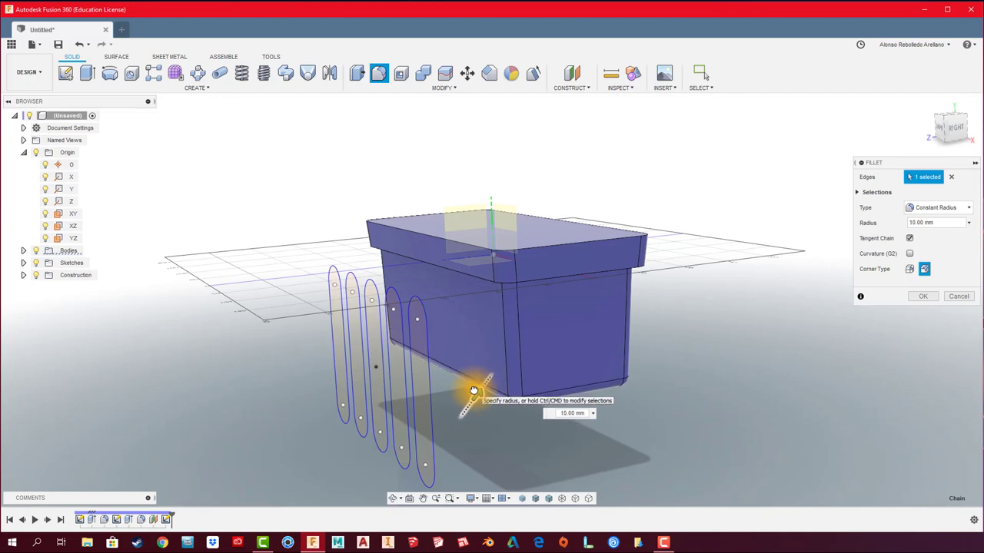
left_click(920, 307)
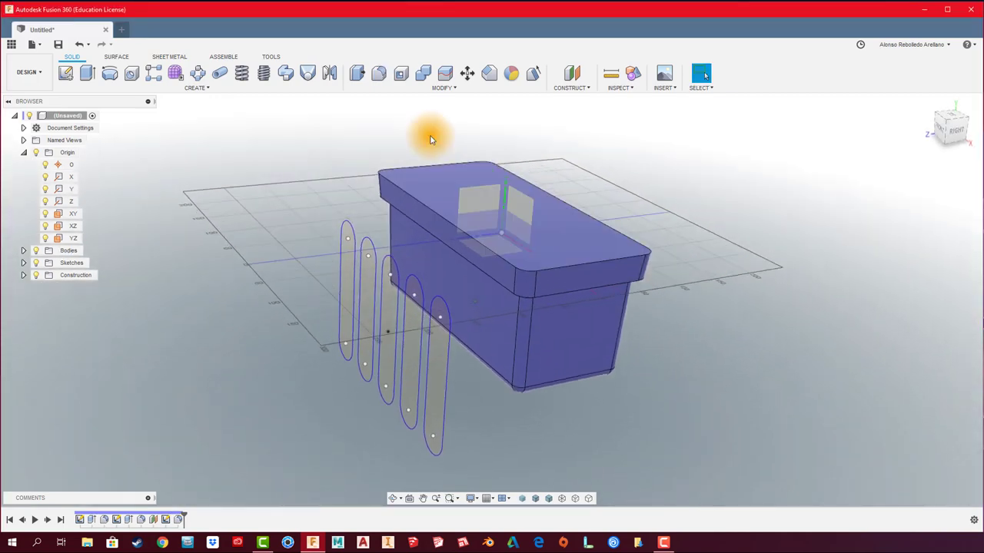
Start Split Face and select five faces of the box, including the long front face.
left_click(450, 90)
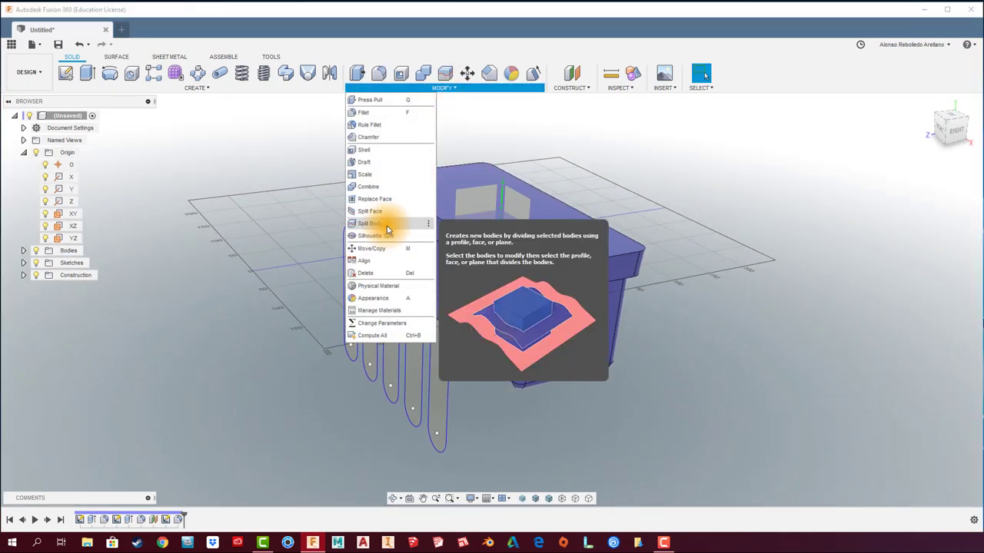
left_click(369, 211)
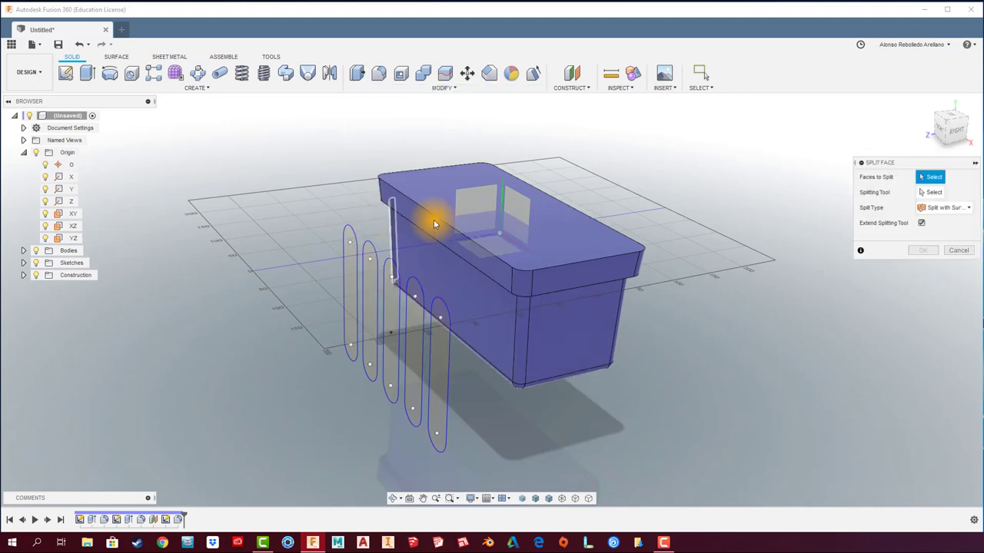
left_click(502, 320)
mouse_move(502, 320)
middle_mouse_down("shift")
mouse_move(489, 348)
mouse_move(485, 311)
mouse_move(503, 322)
mouse_move(531, 302)
middle_mouse_up("shift")
left_click(485, 311)
left_click(504, 322)
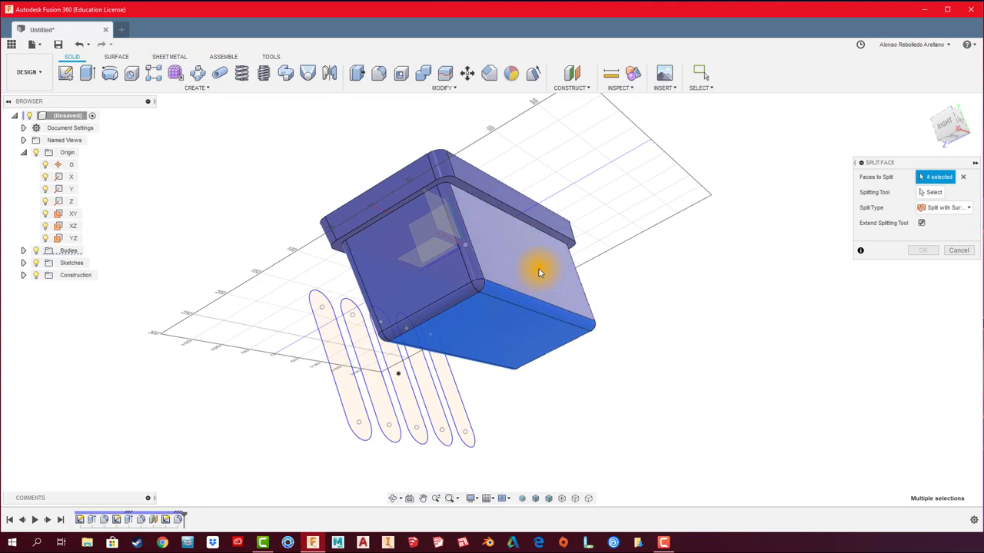
left_click(538, 269)
middle_click_drag(538, 269, 601, 336, "shift")
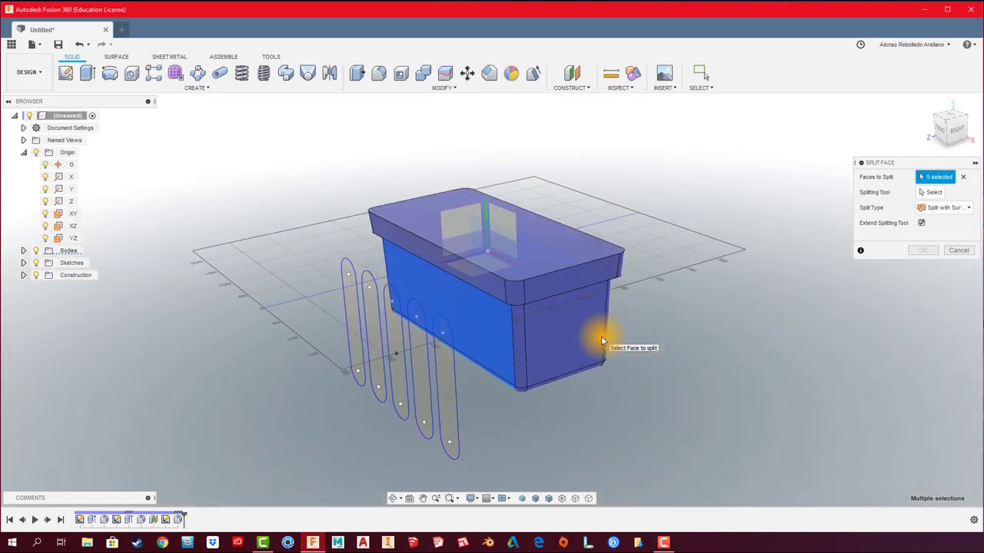
Split them with the arch sketch as splitting tool, using the Along Vector split type.
left_click(928, 193)
left_click(460, 365)
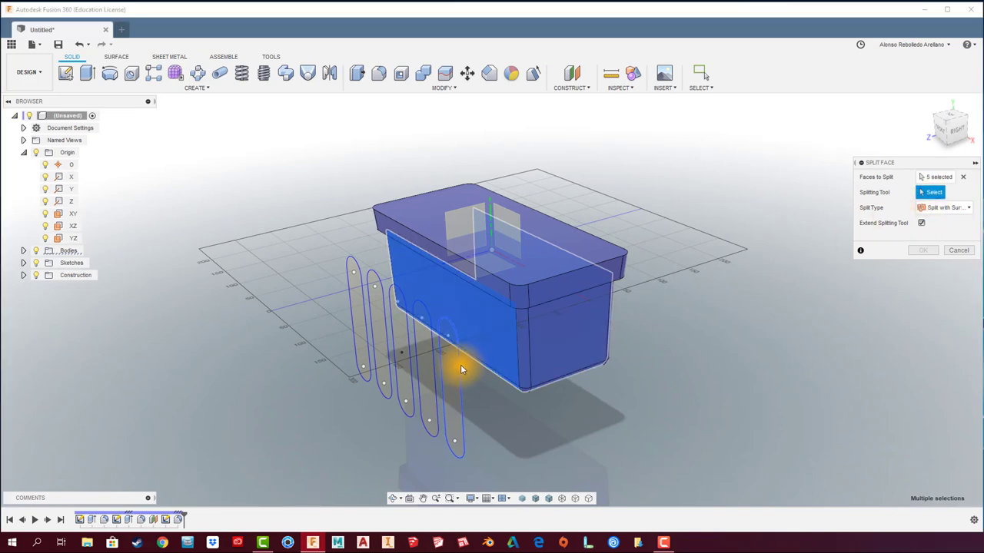
left_click(459, 369)
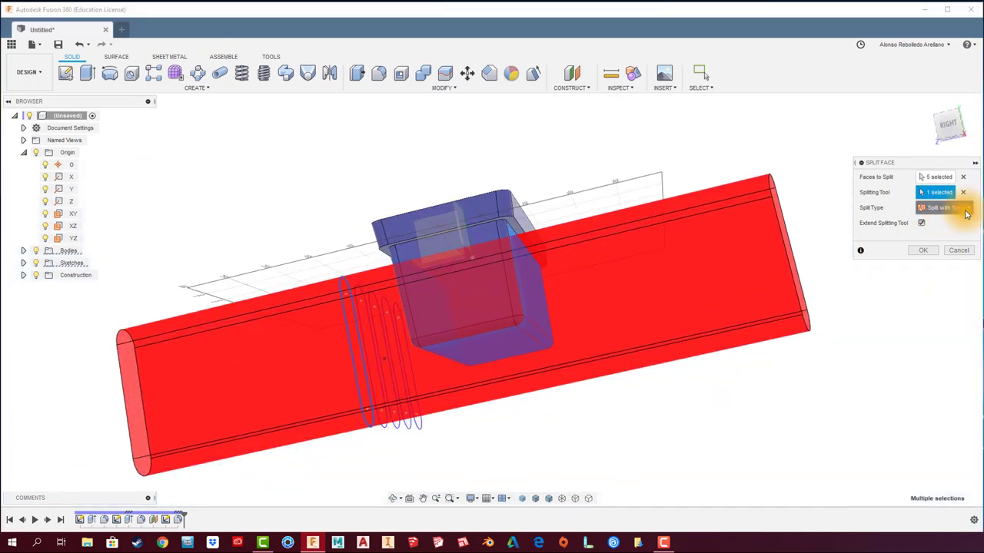
left_click(966, 212)
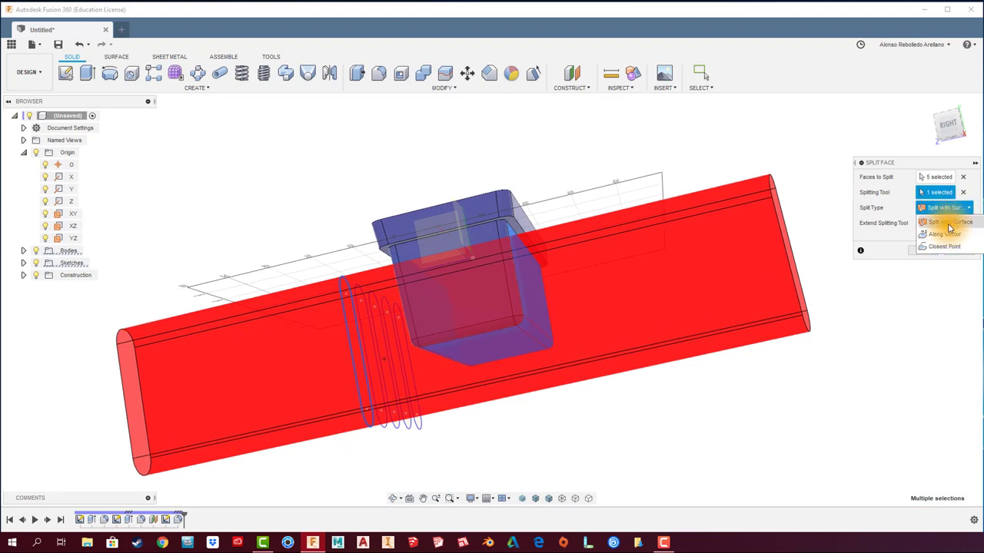
left_click(946, 235)
mouse_move(795, 303)
middle_mouse_down("shift")
mouse_move(489, 337)
mouse_move(399, 329)
mouse_move(375, 282)
mouse_move(408, 308)
mouse_move(461, 314)
mouse_move(497, 287)
mouse_move(518, 362)
mouse_move(553, 349)
middle_mouse_up("shift")
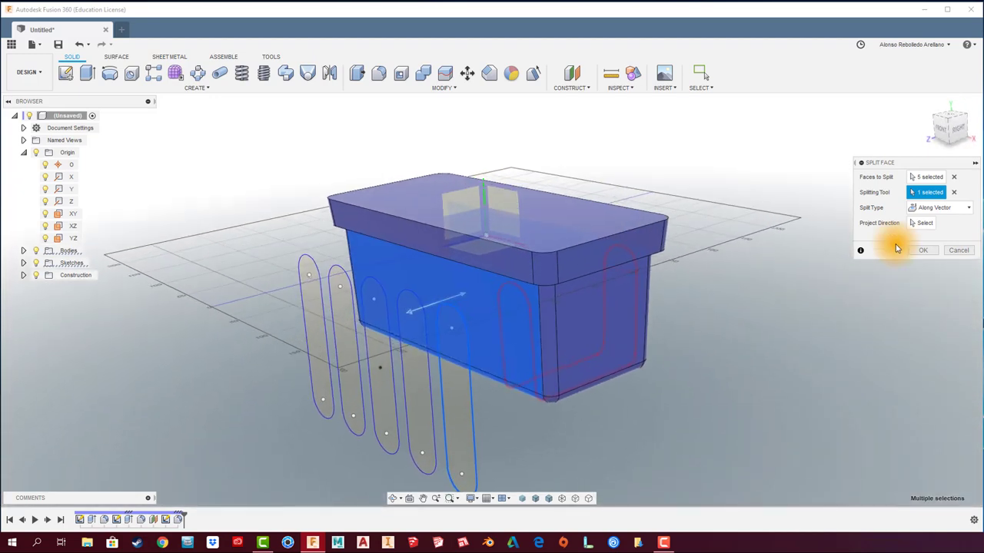
left_click(939, 223)
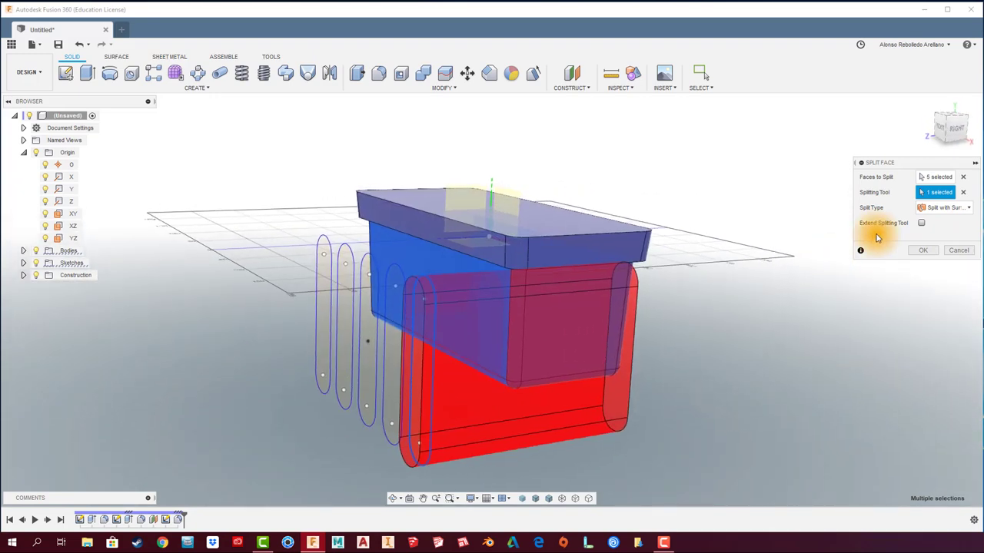
left_click(944, 234)
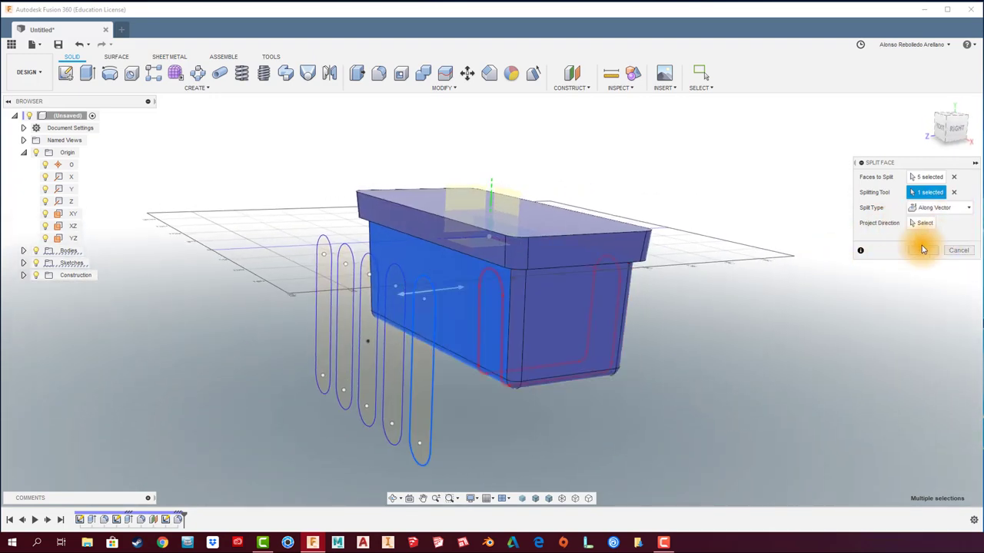
left_click(932, 250)
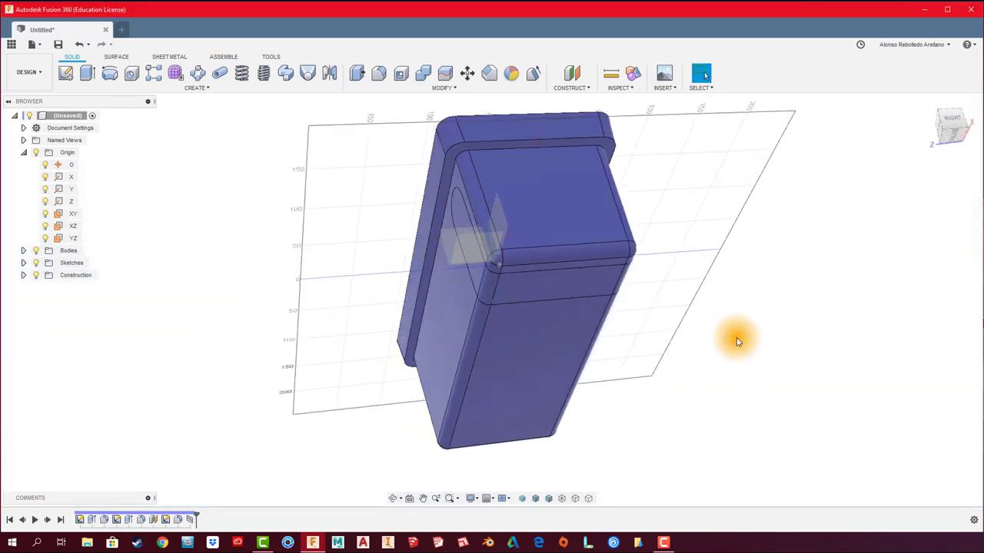
Expand Construction and Sketches in the browser and turn on Sketch3's visibility.
middle_click_drag(737, 341, 366, 356, "shift")
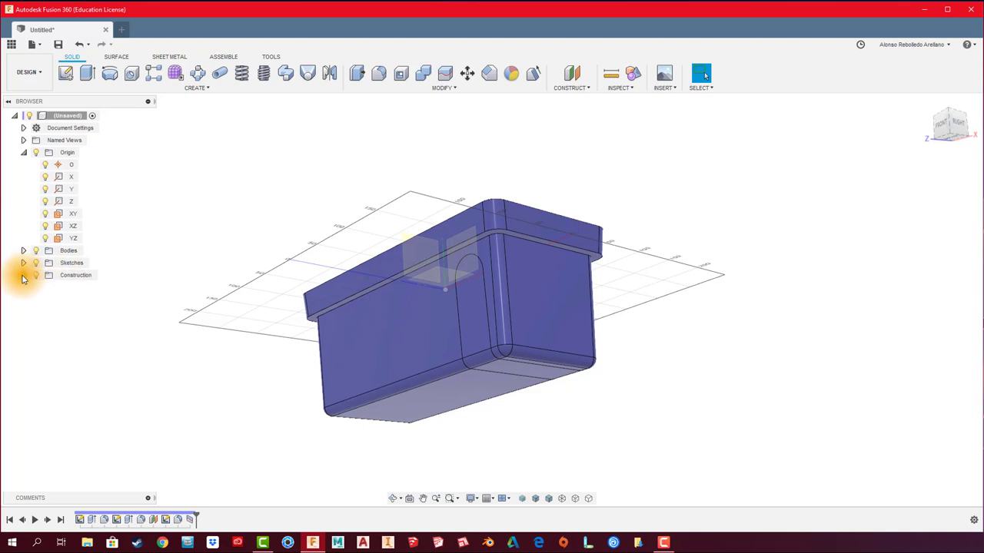
left_click(23, 276)
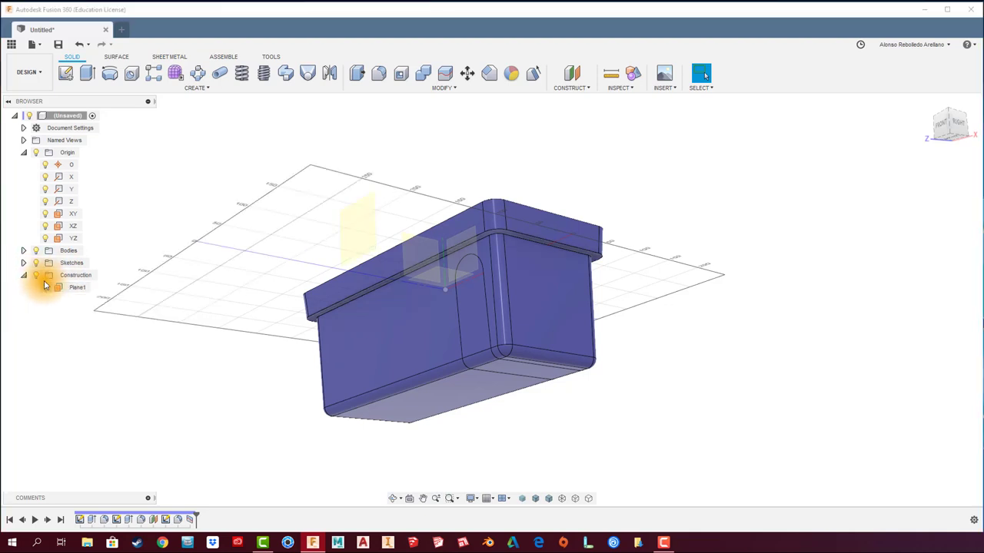
left_click(24, 263)
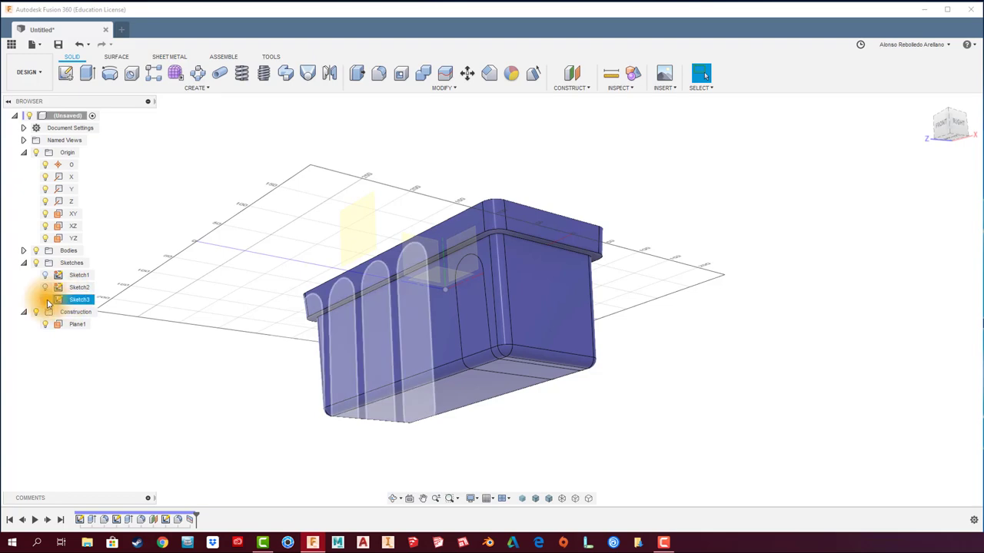
left_click(45, 299)
middle_click_drag(184, 386, 200, 362, "shift")
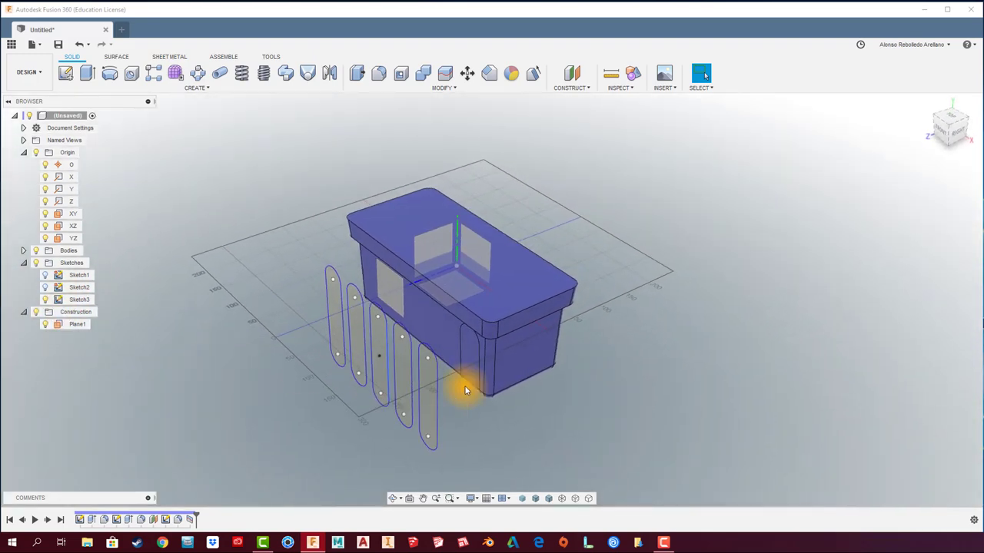
Start Split Face and pick the box's front, bottom and side faces.
left_click(440, 89)
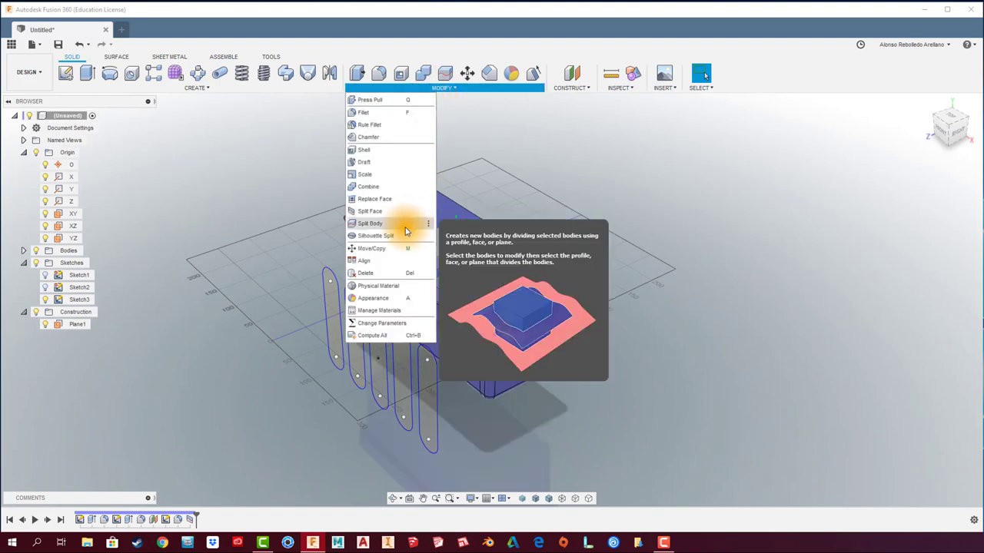
left_click(371, 211)
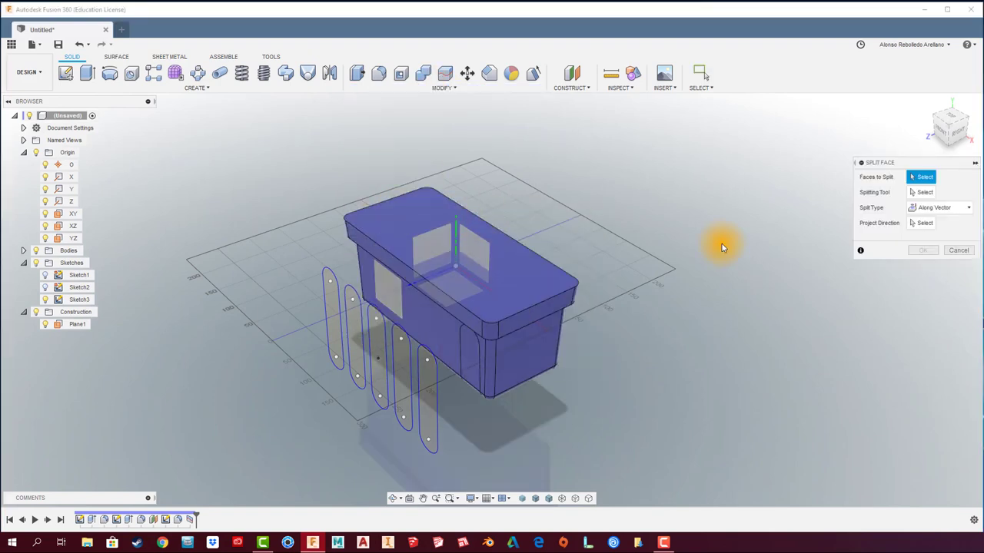
left_click(433, 335)
mouse_move(439, 387)
middle_mouse_down("shift")
mouse_move(476, 349)
mouse_move(458, 341)
middle_mouse_up("shift")
left_click(450, 371)
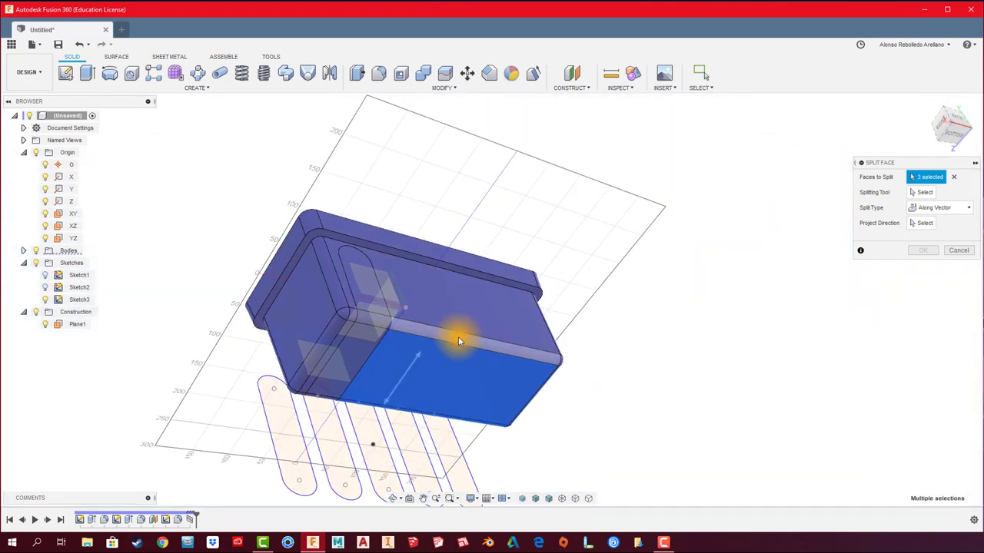
left_click(458, 336)
left_click(462, 306)
mouse_move(462, 307)
middle_mouse_down("shift")
mouse_move(686, 357)
mouse_move(779, 319)
mouse_move(825, 275)
middle_mouse_up("shift")
Apply the split with an arch profile as the splitting tool, then cancel an empty rerun.
left_click(923, 193)
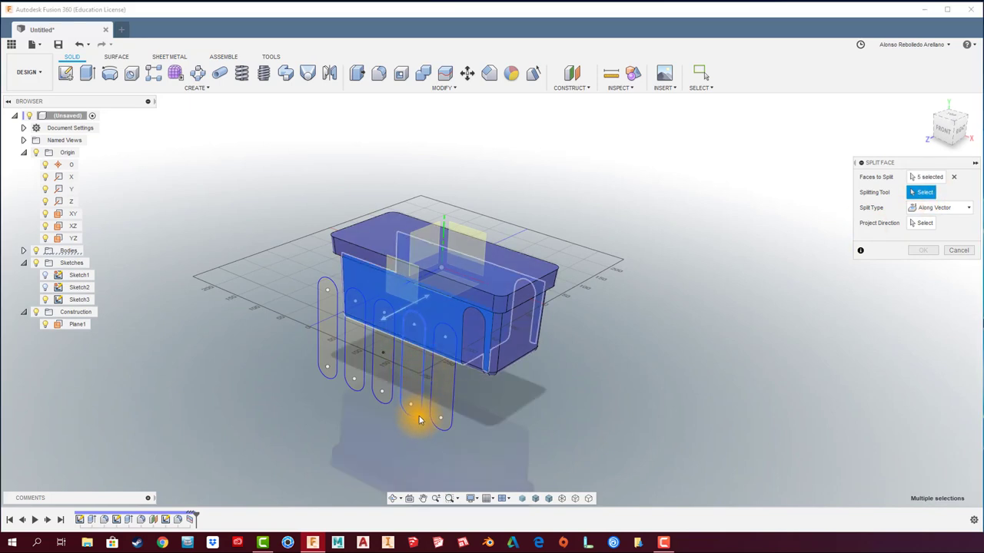
left_click(924, 254)
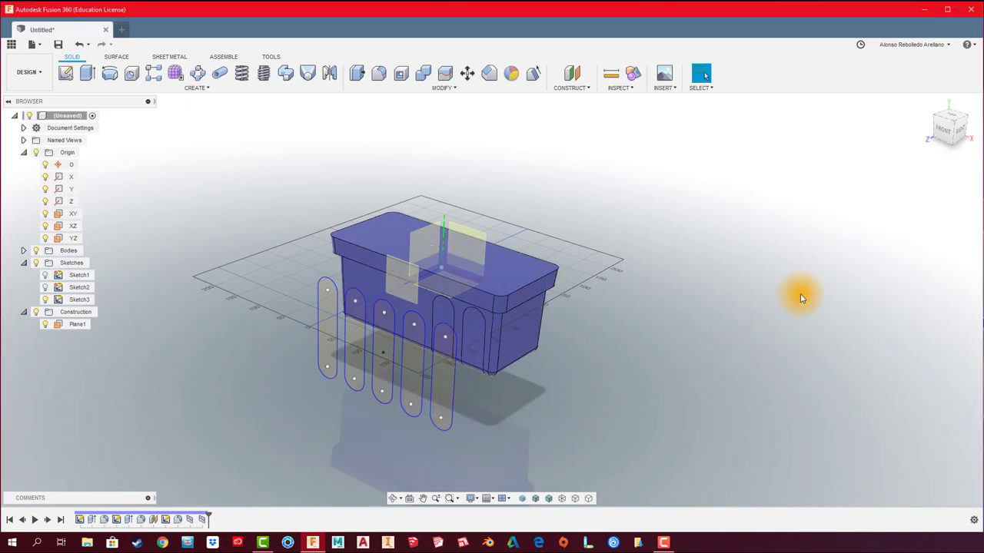
mouse_move(801, 292)
middle_mouse_down("shift")
mouse_move(659, 340)
mouse_move(423, 223)
mouse_move(347, 110)
middle_mouse_up("shift")
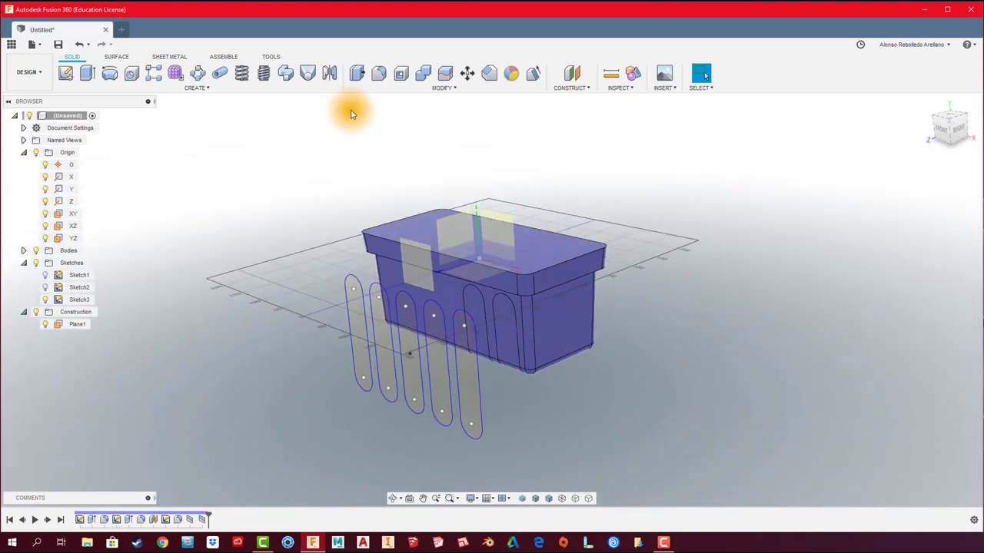
left_click(443, 88)
left_click(400, 220)
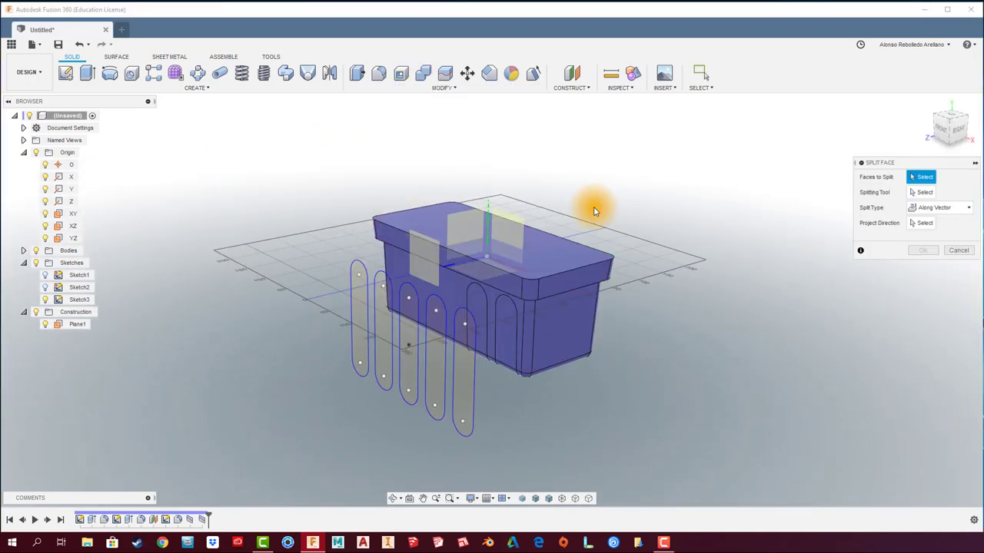
left_click(958, 250)
left_click(443, 87)
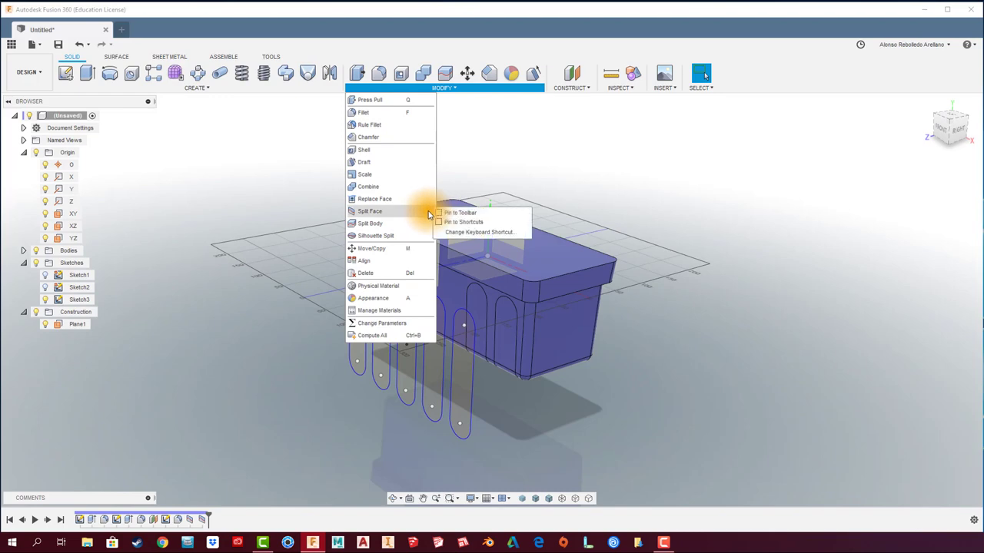
Pin Split Face to the toolbar and split six box faces with the arch sketch.
left_click(460, 212)
left_click(555, 73)
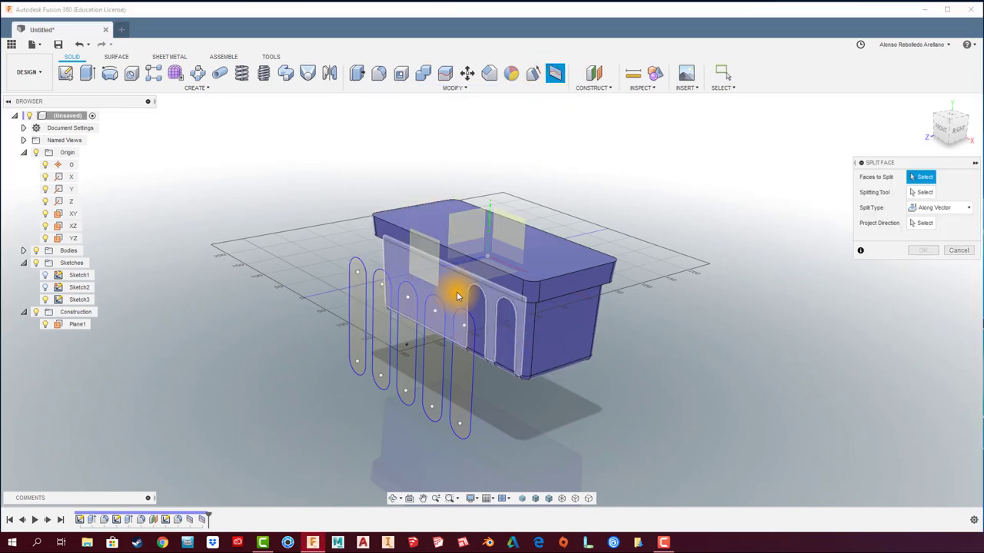
mouse_move(457, 296)
middle_mouse_down("shift")
mouse_move(468, 325)
mouse_move(501, 331)
mouse_move(744, 314)
mouse_move(709, 318)
middle_mouse_up("shift")
left_click(468, 325)
left_click(539, 308)
left_click(924, 193)
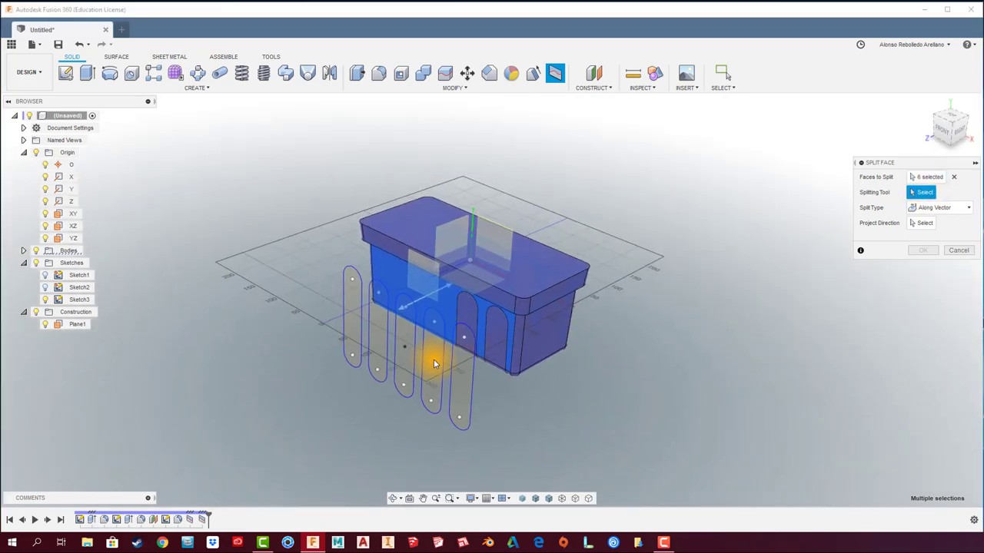
left_click(415, 351)
left_click(924, 251)
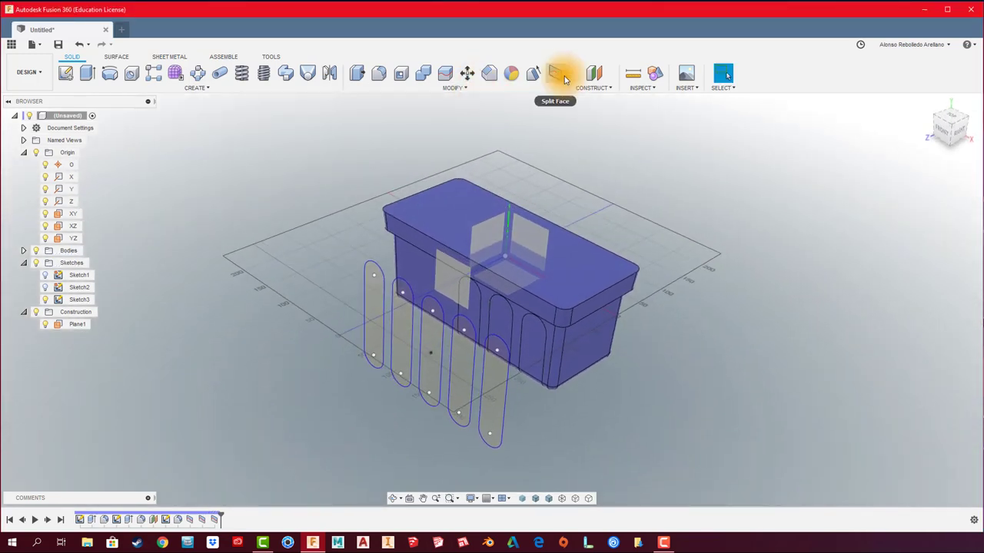
Split up to five more faces using the sketch profile as splitting tool.
left_click(555, 73)
left_click(560, 275)
middle_click_drag(560, 276, 522, 373, "shift")
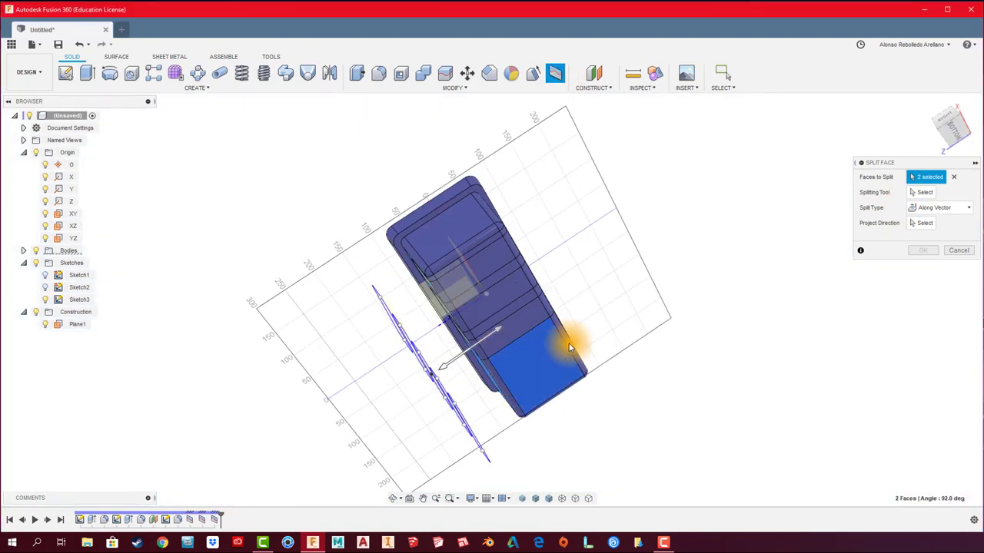
middle_click_drag(569, 348, 669, 338, "shift")
left_click(669, 338)
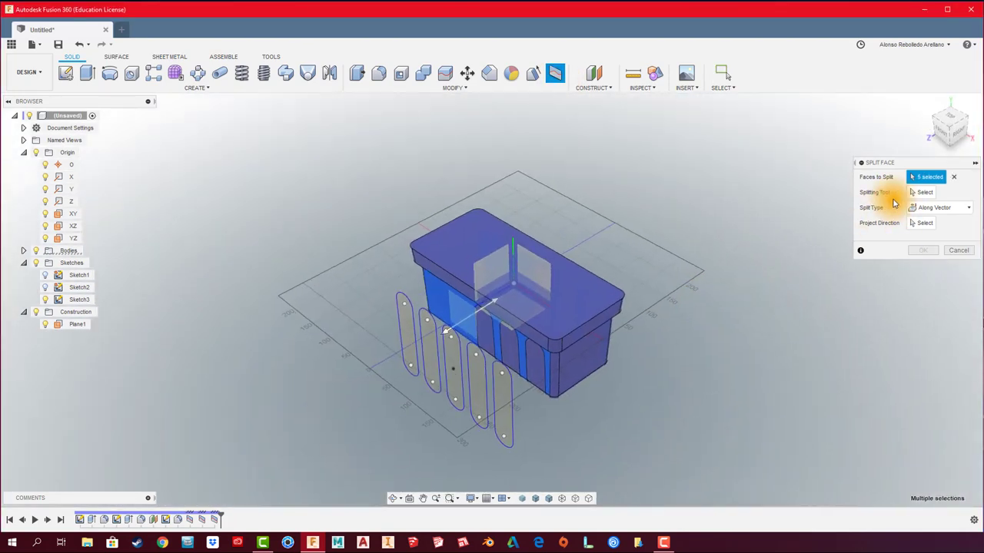
left_click(395, 321)
key("Return")
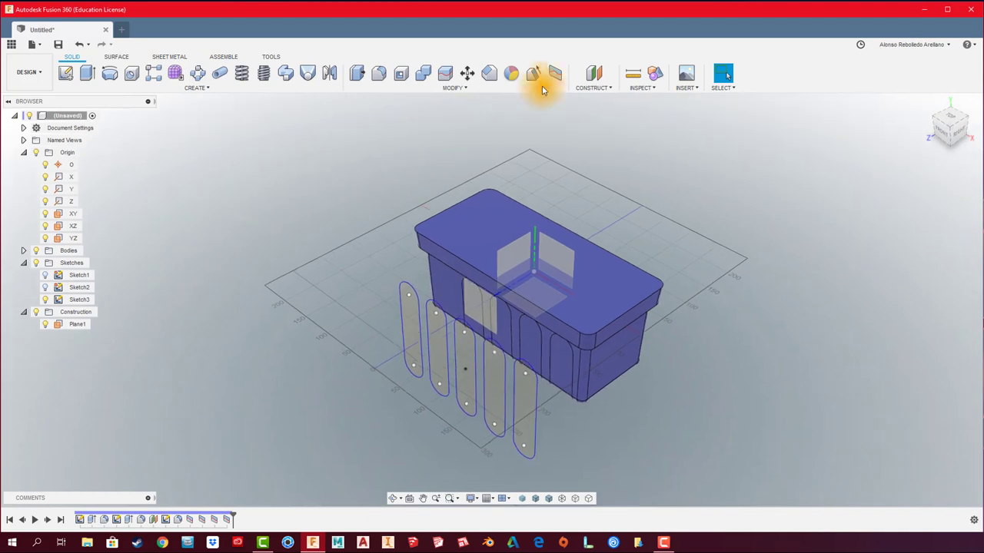
Split the bottom faces with an arch profile and inspect the resulting outlines.
left_click(555, 73)
middle_click_drag(439, 285, 560, 374, "shift")
left_click(580, 355)
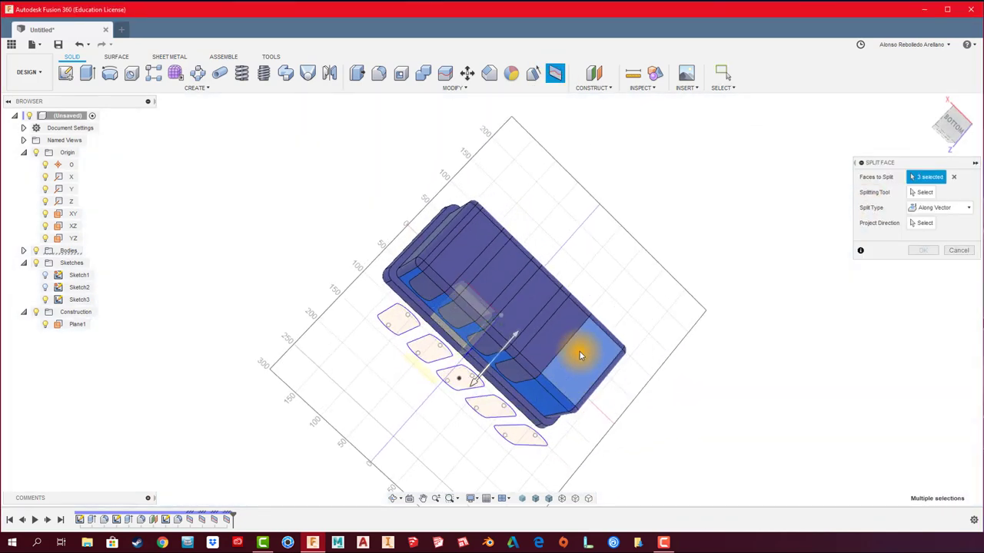
left_click(534, 358)
left_click(533, 341)
middle_click_drag(533, 341, 934, 193, "shift")
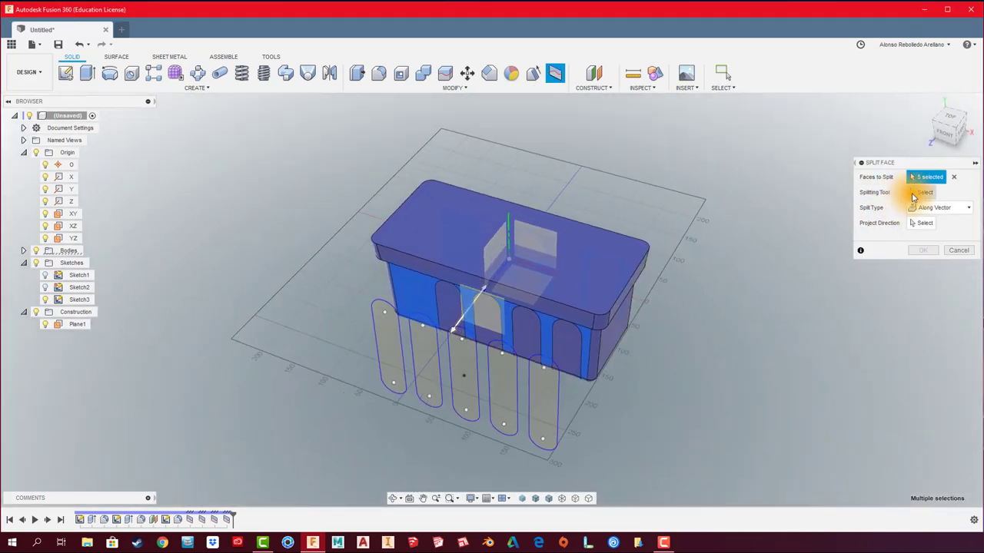
left_click(384, 302)
key("Return")
mouse_move(798, 294)
middle_mouse_down("shift")
mouse_move(393, 294)
mouse_move(369, 278)
middle_mouse_up("shift")
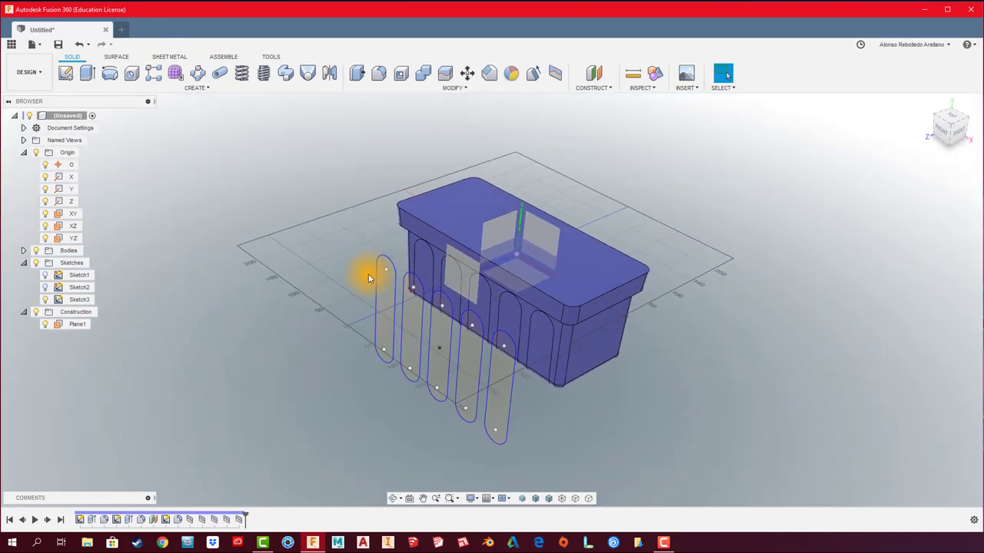
Clear the selection and hide the Sketch3 arch profiles.
left_click(516, 402)
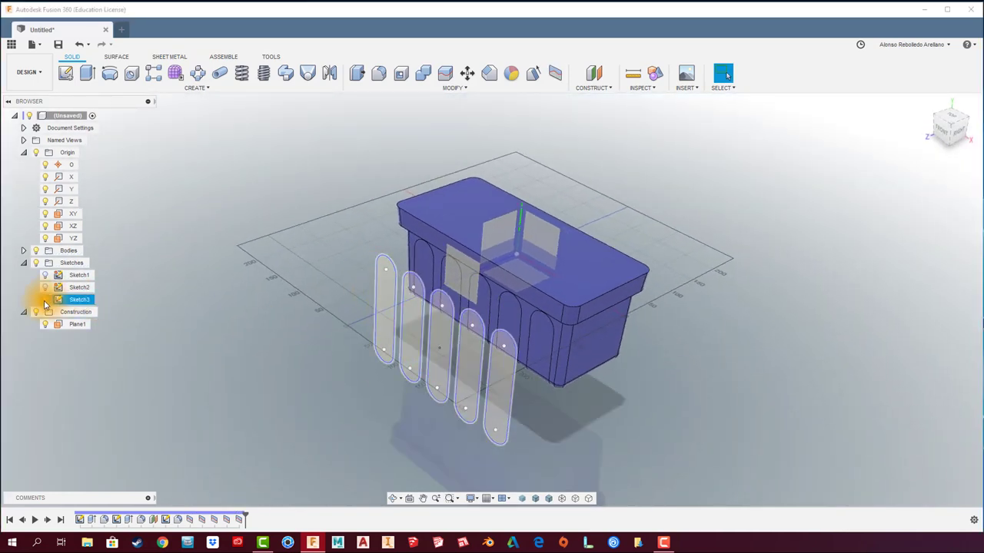
left_click(44, 299)
left_click(45, 299)
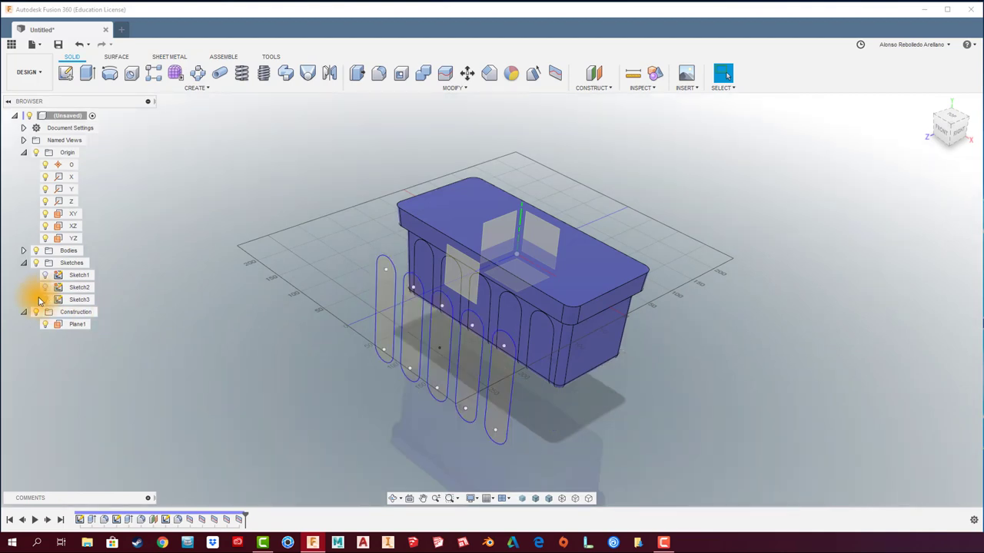
left_click(45, 300)
mouse_move(269, 335)
middle_mouse_down("shift")
mouse_move(376, 307)
mouse_move(428, 428)
middle_mouse_up("shift")
Turn off the layout grid and hide the origin planes and axes.
left_click(492, 499)
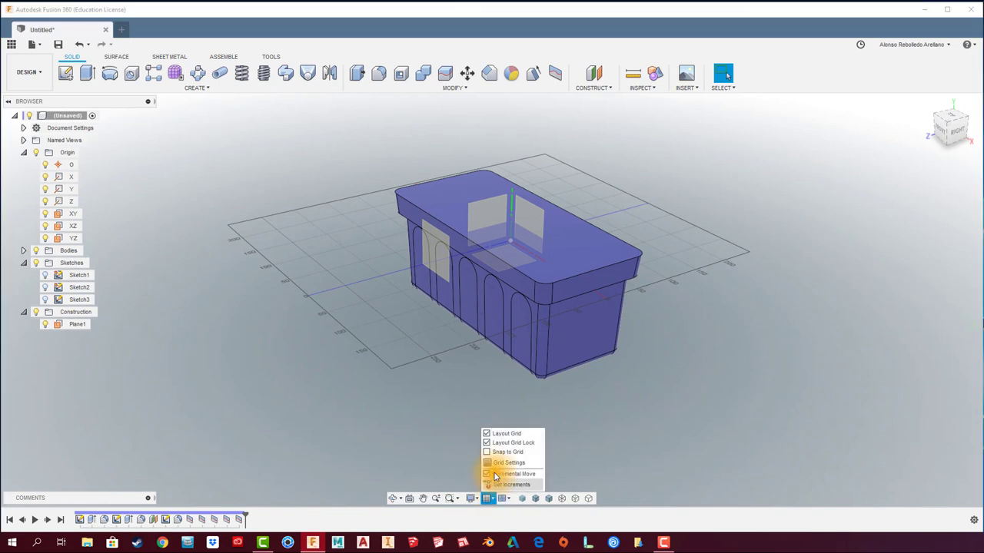
left_click(488, 435)
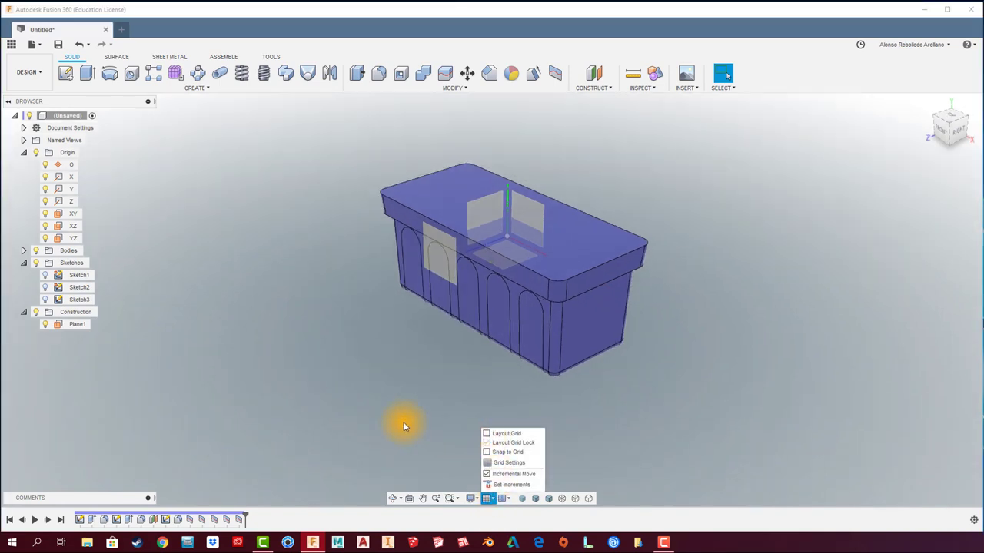
left_click(36, 153)
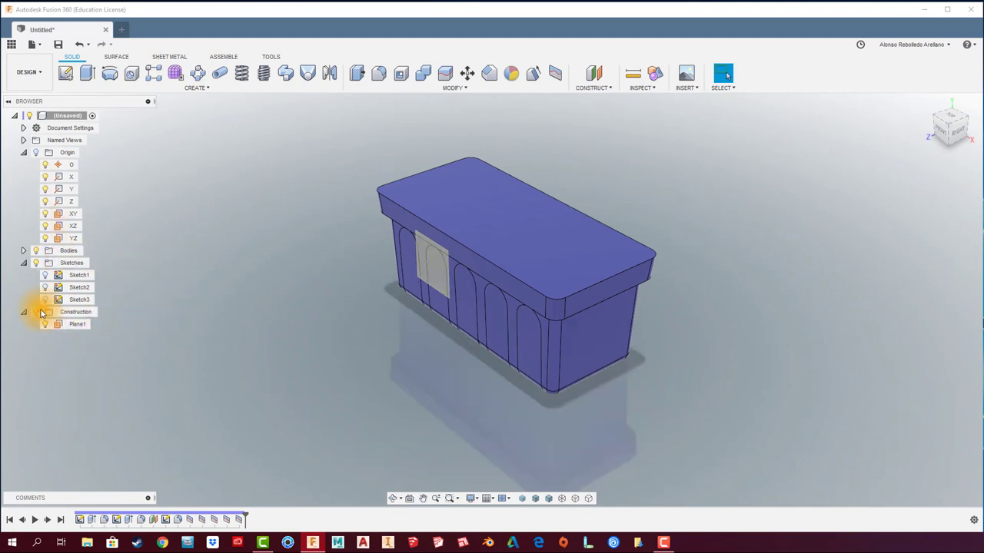
mouse_move(245, 324)
middle_mouse_down("shift")
mouse_move(408, 92)
mouse_move(323, 289)
middle_mouse_up("shift")
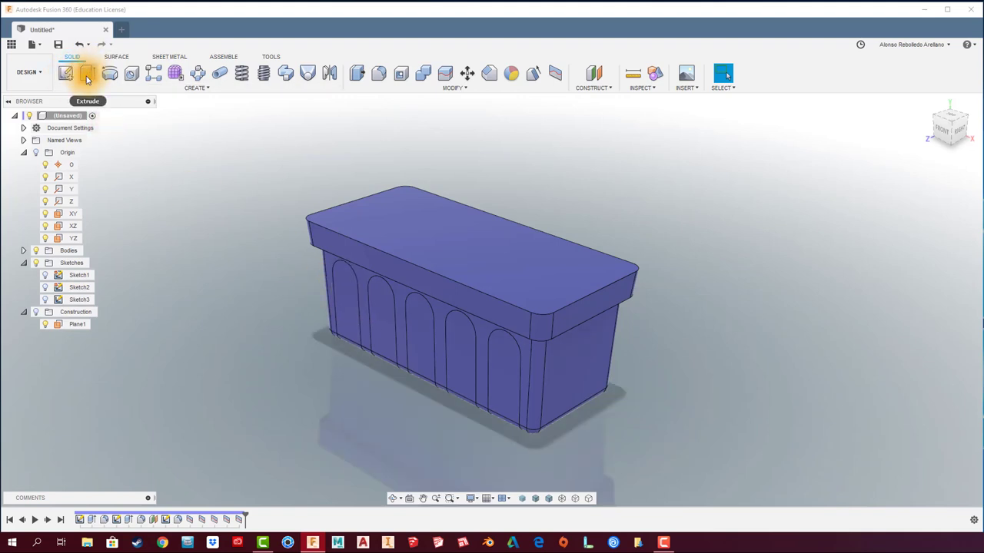
Start Press Pull and select the arched panel faces and strips along the long side.
left_click(358, 74)
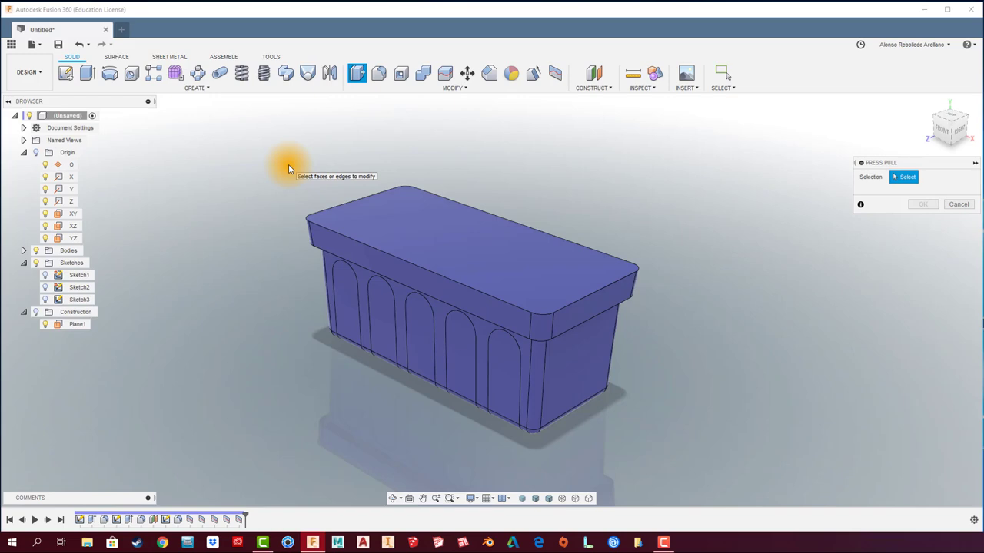
mouse_move(288, 167)
middle_mouse_down("shift")
mouse_move(279, 270)
mouse_move(338, 326)
middle_mouse_up("shift")
left_click(336, 324)
left_click(382, 307)
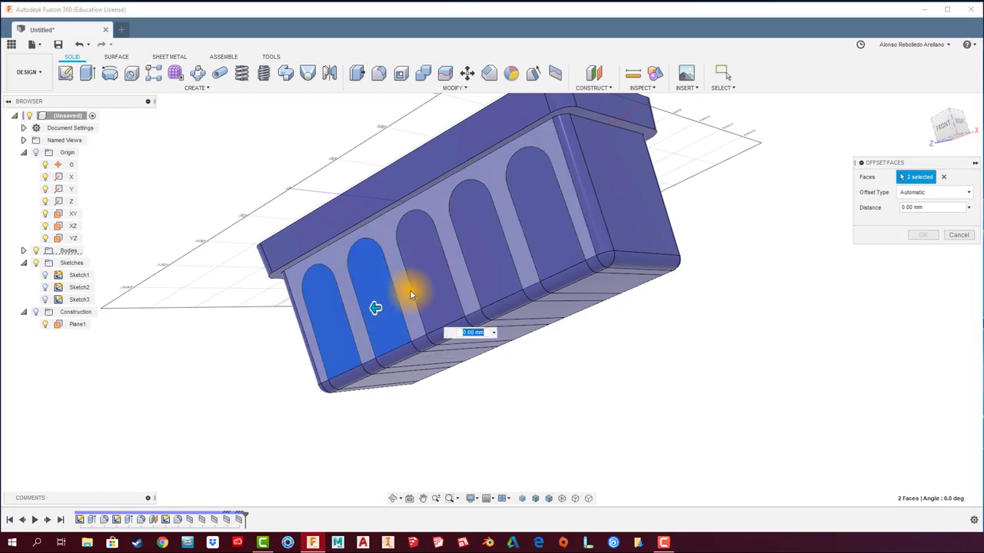
left_click(458, 271)
left_click(492, 247)
left_click(538, 220)
mouse_move(538, 220)
middle_mouse_down("shift")
mouse_move(528, 275)
mouse_move(499, 207)
middle_mouse_up("shift")
left_click(498, 207)
left_click(468, 259)
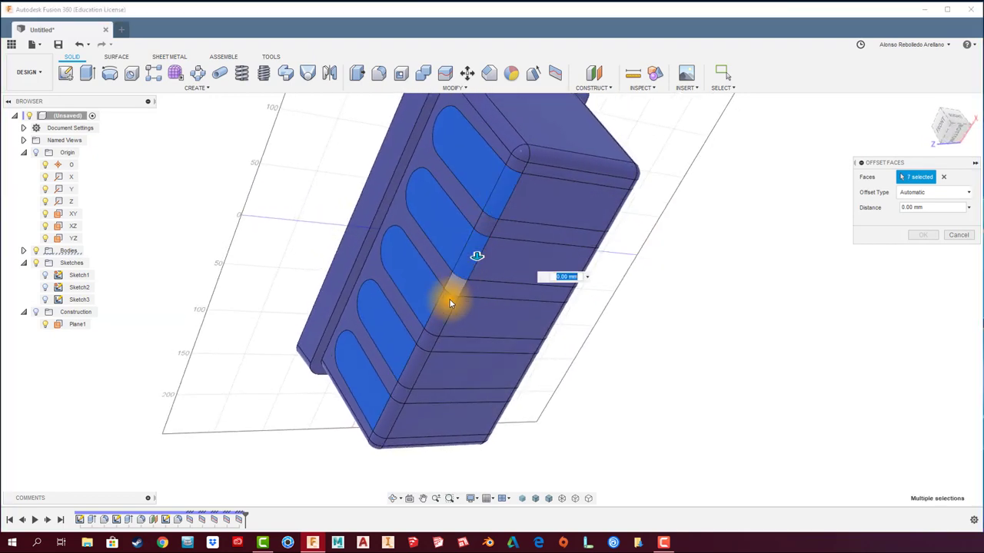
left_click(423, 353)
left_click(391, 407)
left_click(435, 413)
left_click(458, 382)
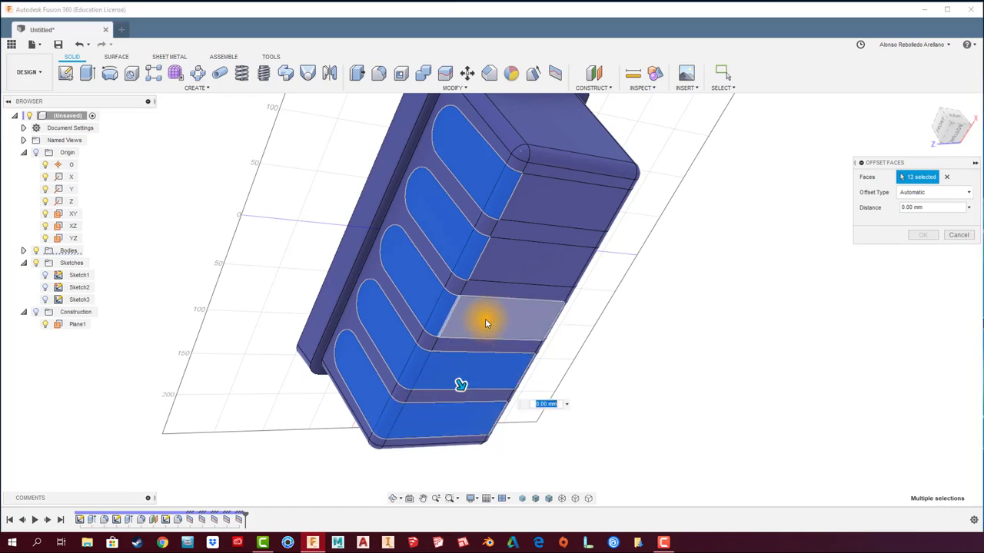
left_click(485, 320)
left_click(540, 211)
Add the lower right faces and rounded rib top faces, completing the 25-face selection.
middle_click_drag(525, 222, 391, 186, "shift")
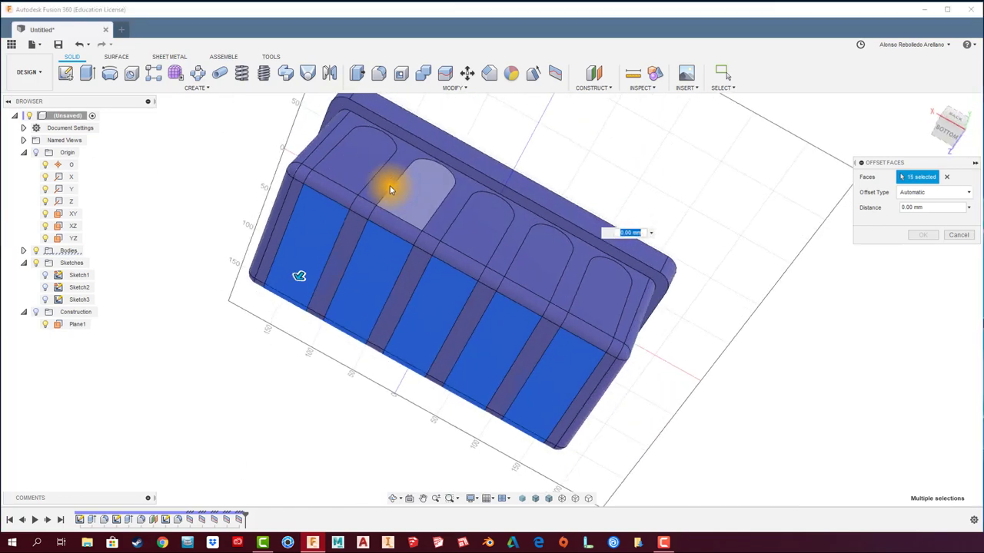
left_click(339, 197)
left_click(396, 224)
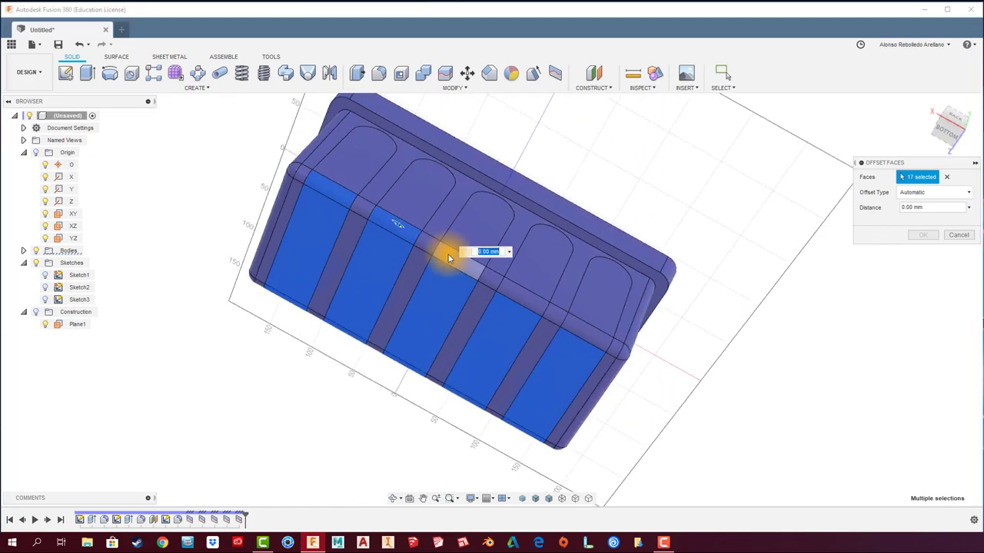
left_click(519, 298)
left_click(576, 320)
left_click(593, 286)
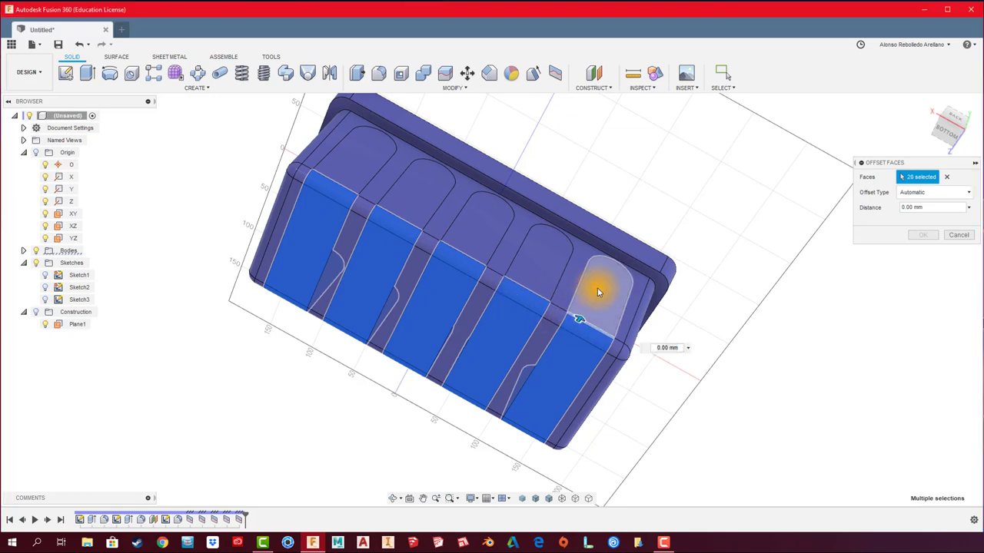
left_click(557, 267)
left_click(483, 222)
left_click(435, 197)
left_click(358, 160)
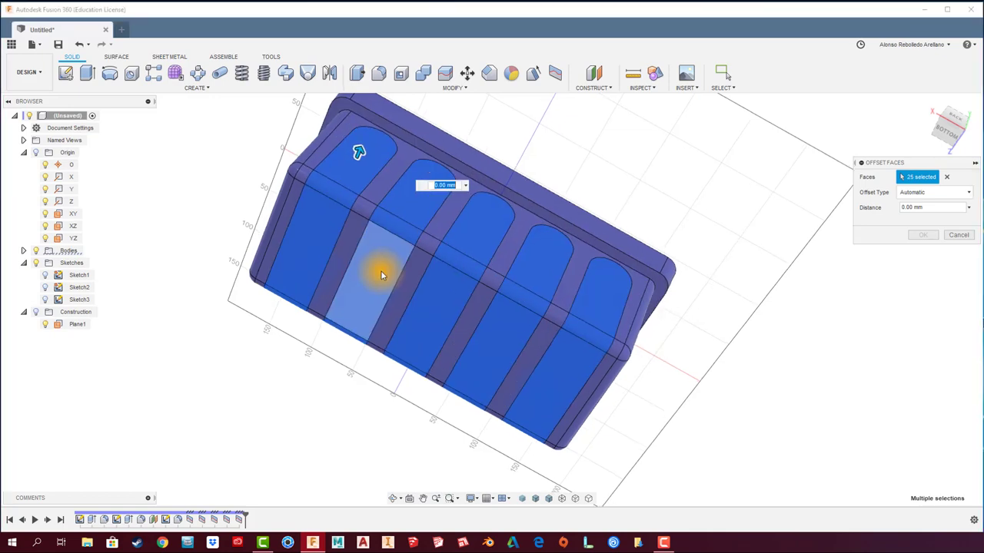
mouse_move(380, 274)
middle_mouse_down("shift")
mouse_move(424, 300)
mouse_move(422, 310)
mouse_move(531, 322)
middle_mouse_up("shift")
Set the press-pull offset to -5 mm to recess the arched panels.
mouse_move(567, 296)
left_mouse_down()
mouse_move(597, 297)
mouse_move(553, 308)
left_mouse_up()
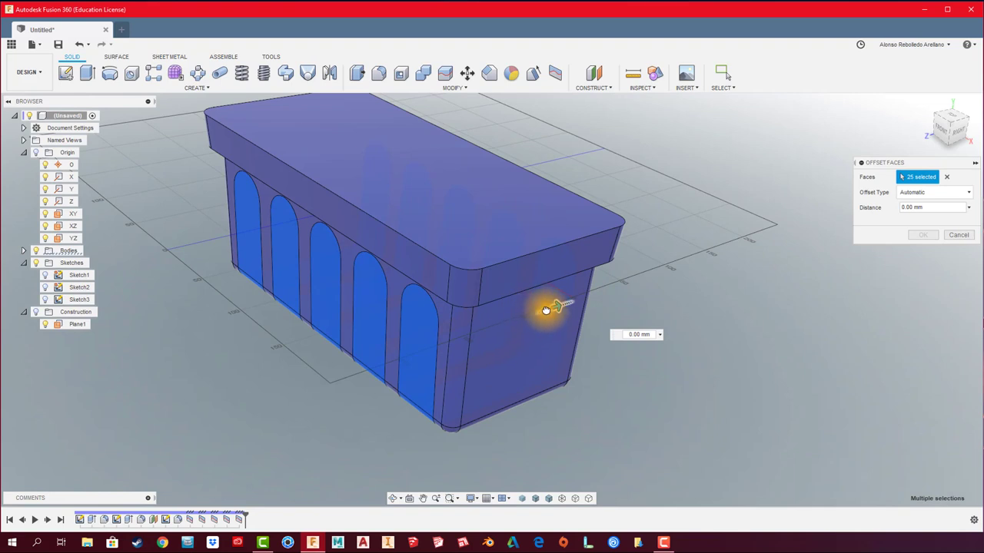
left_click_drag(529, 315, 538, 325)
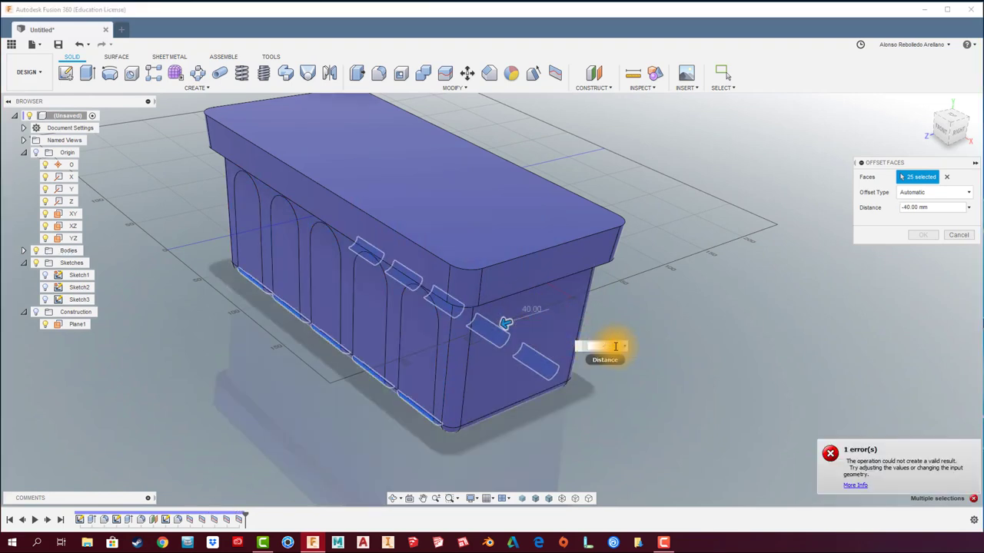
type("-5")
middle_click_drag(604, 344, 588, 385, "shift")
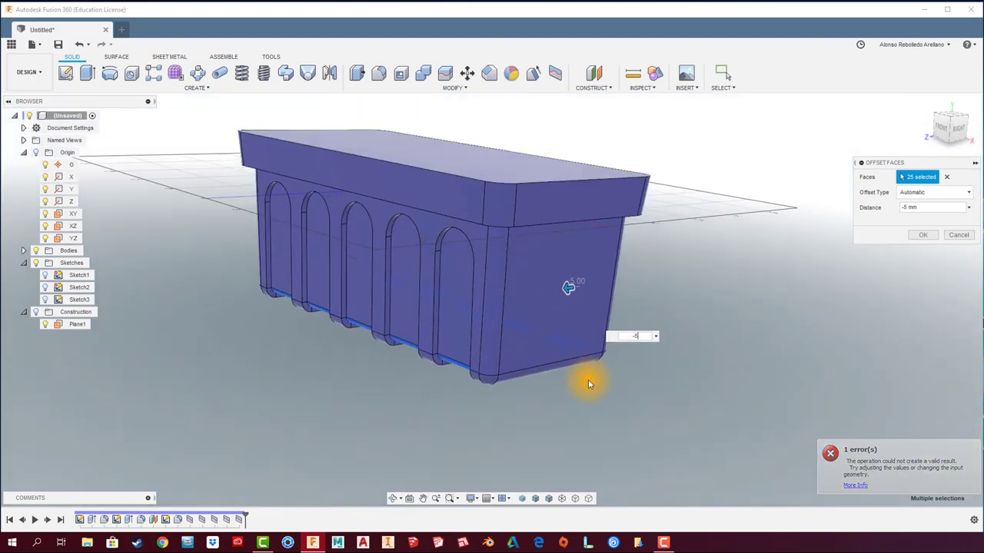
key("F6")
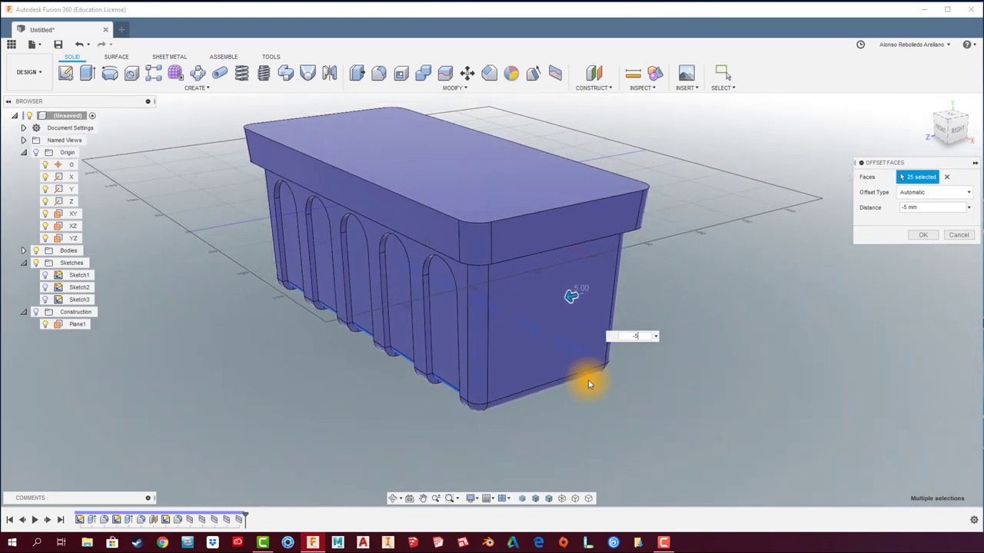
Commit the -5 mm arch offset and begin selecting arch edge chains to fillet.
left_click(921, 235)
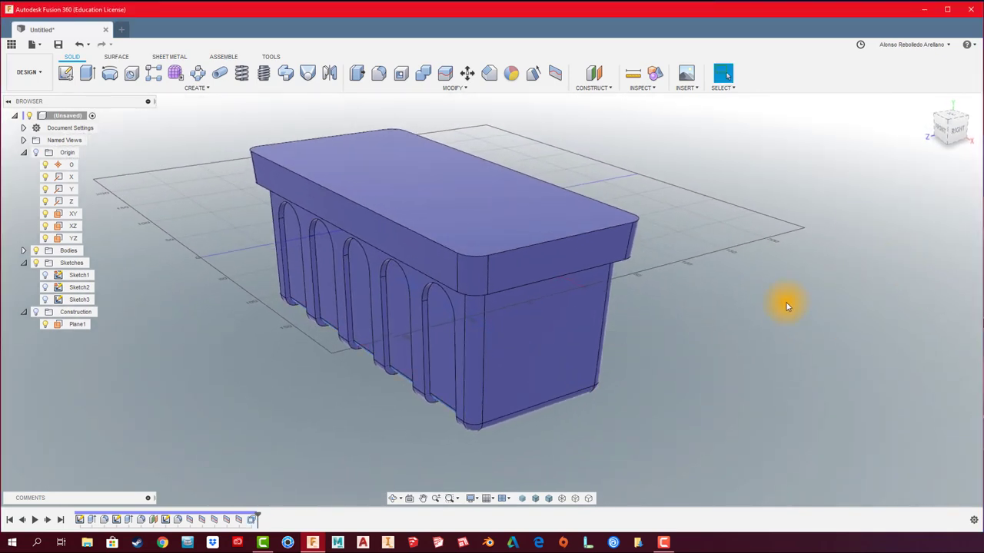
mouse_move(689, 336)
middle_mouse_down("shift")
mouse_move(429, 422)
mouse_move(413, 145)
middle_mouse_up("shift")
left_click(378, 73)
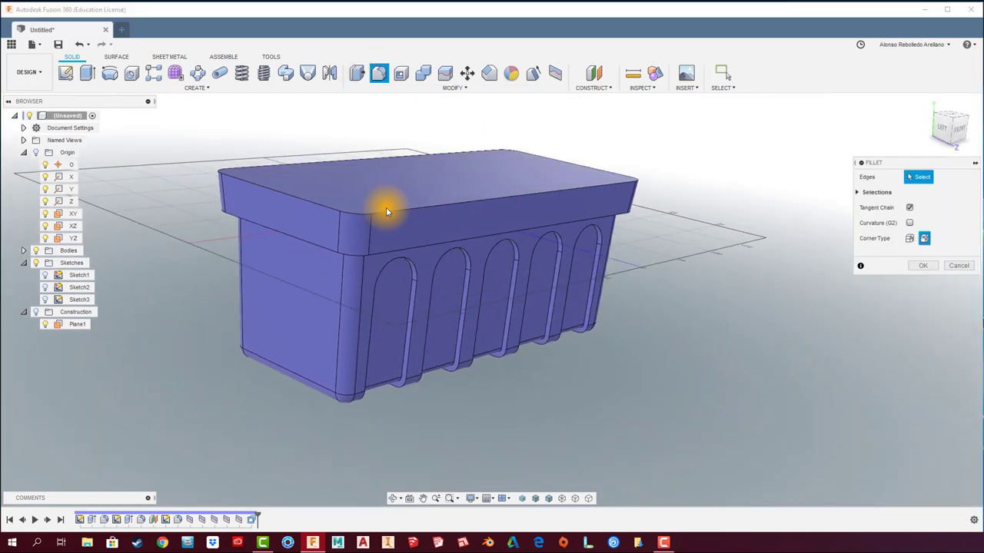
left_click(421, 256)
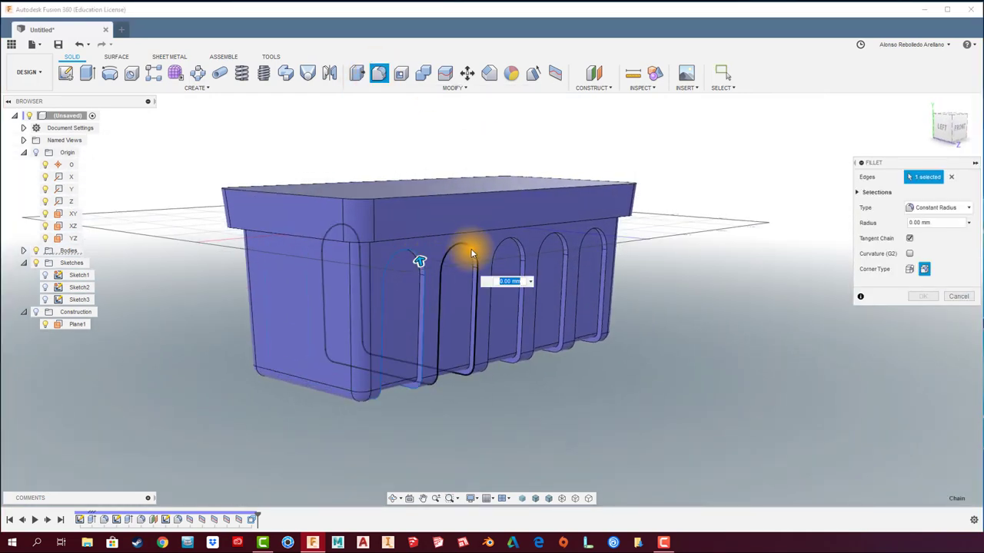
left_click(471, 249)
left_click(521, 245)
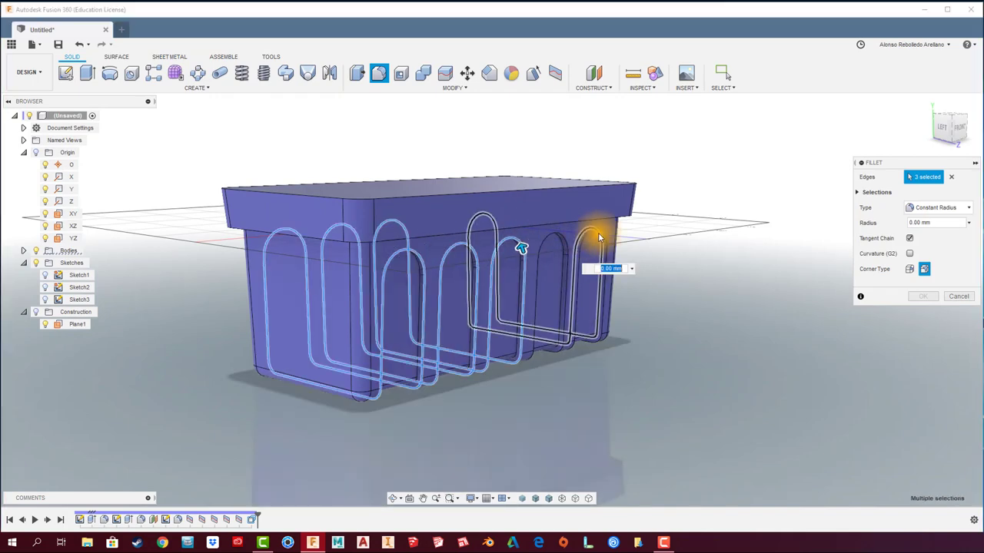
left_click(603, 250)
Add the remaining arch edge chains and round them all with a 2 mm fillet.
middle_click_drag(603, 254, 592, 300, "shift")
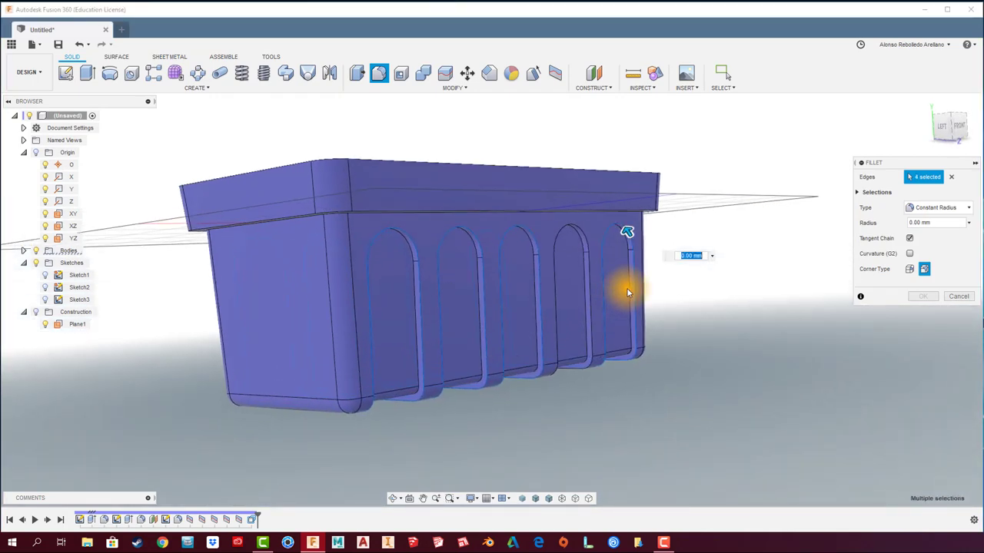
left_click(629, 289)
left_click(593, 300)
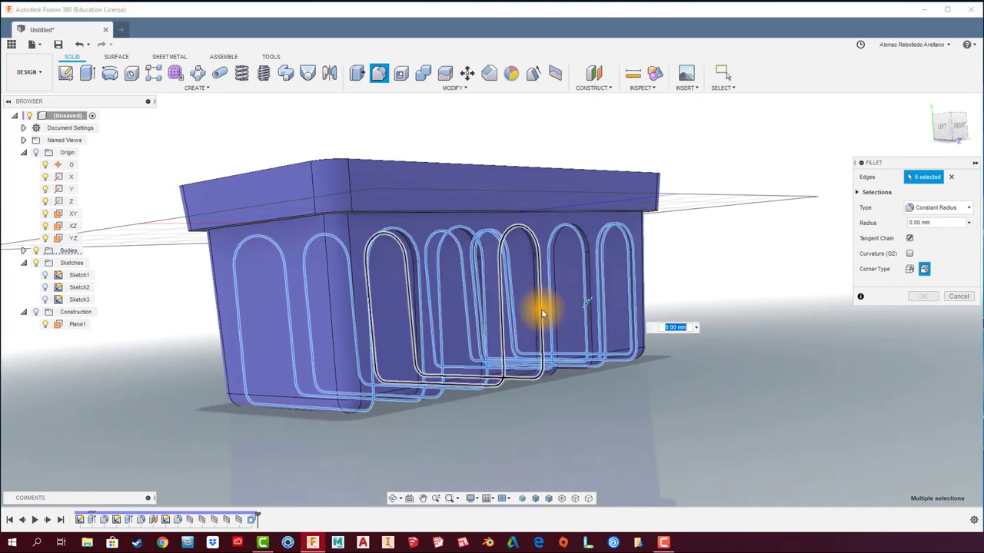
left_click(535, 313)
middle_click_drag(534, 313, 469, 388, "shift")
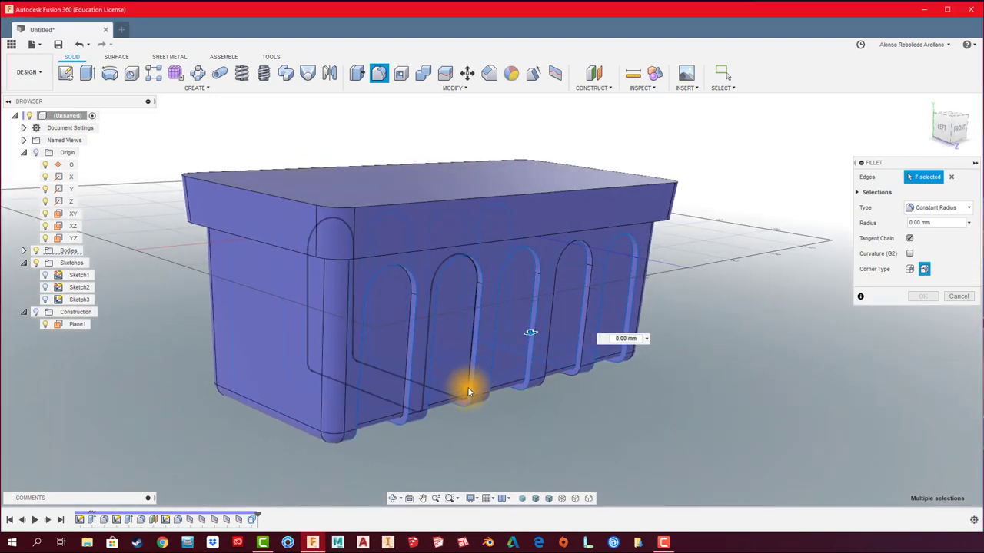
left_click(405, 407)
left_click(402, 405)
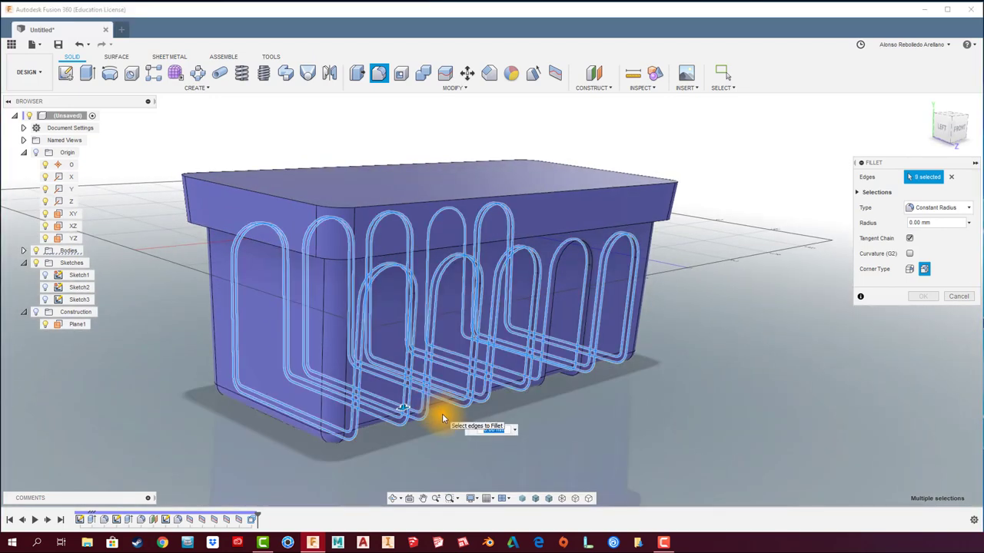
type("2")
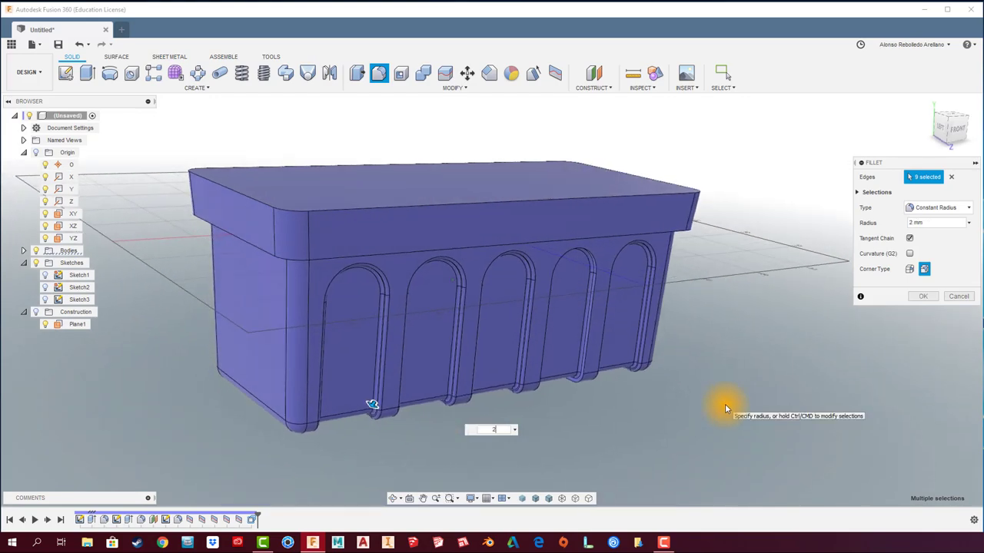
mouse_move(725, 404)
middle_mouse_down("shift")
mouse_move(838, 367)
mouse_move(832, 352)
middle_mouse_up("shift")
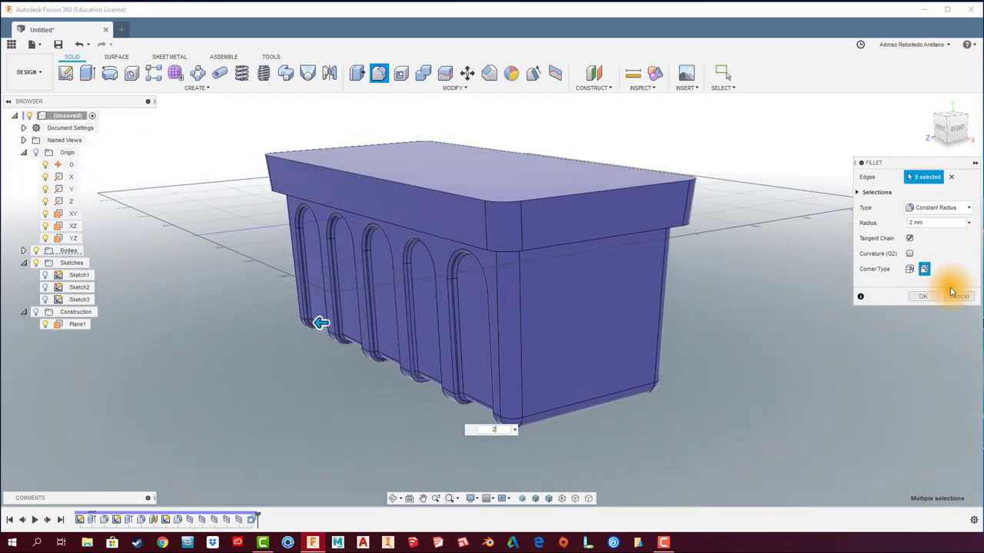
left_click(923, 295)
Orbit and zoom around the box to inspect the rounded arched panels.
mouse_move(922, 306)
middle_mouse_down("shift")
mouse_move(772, 344)
mouse_move(362, 281)
middle_mouse_up("shift")
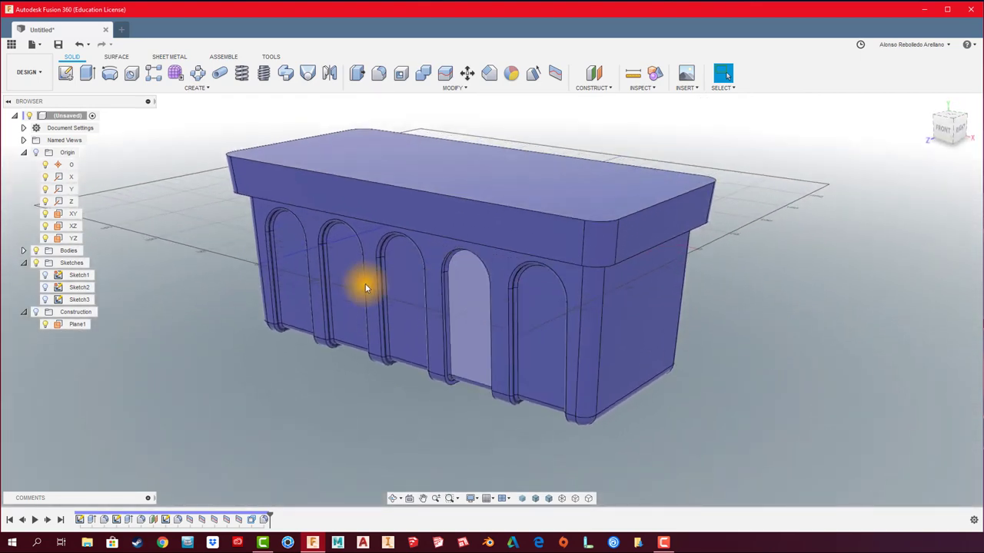
mouse_move(500, 380)
middle_mouse_down("shift")
mouse_move(554, 323)
mouse_move(528, 323)
mouse_move(521, 354)
mouse_move(351, 297)
middle_mouse_up("shift")
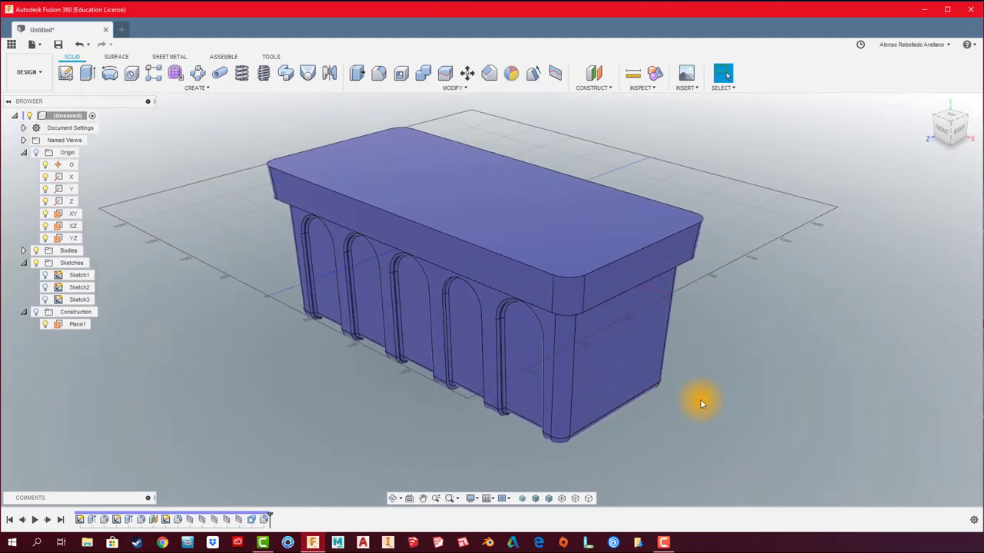
scroll(700, 400, "up", 2)
mouse_move(700, 401)
middle_mouse_down("shift")
mouse_move(600, 340)
mouse_move(417, 381)
mouse_move(419, 359)
mouse_move(428, 369)
mouse_move(371, 328)
middle_mouse_up("shift")
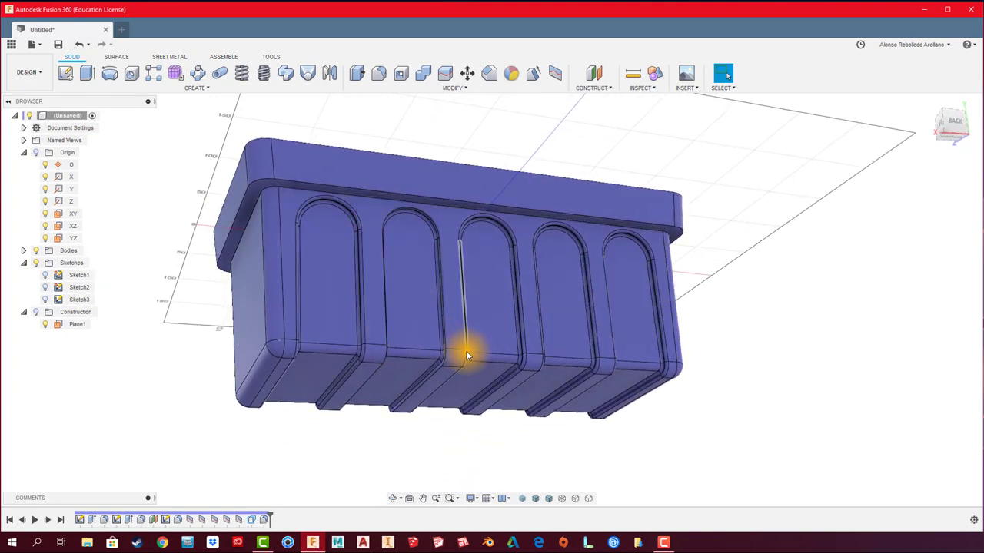
mouse_move(465, 350)
middle_mouse_down("shift")
mouse_move(432, 418)
mouse_move(382, 234)
mouse_move(391, 180)
mouse_move(377, 147)
mouse_move(346, 126)
mouse_move(412, 75)
middle_mouse_up("shift")
Shell the box inward with 3 mm walls, removing its top face.
left_click(401, 76)
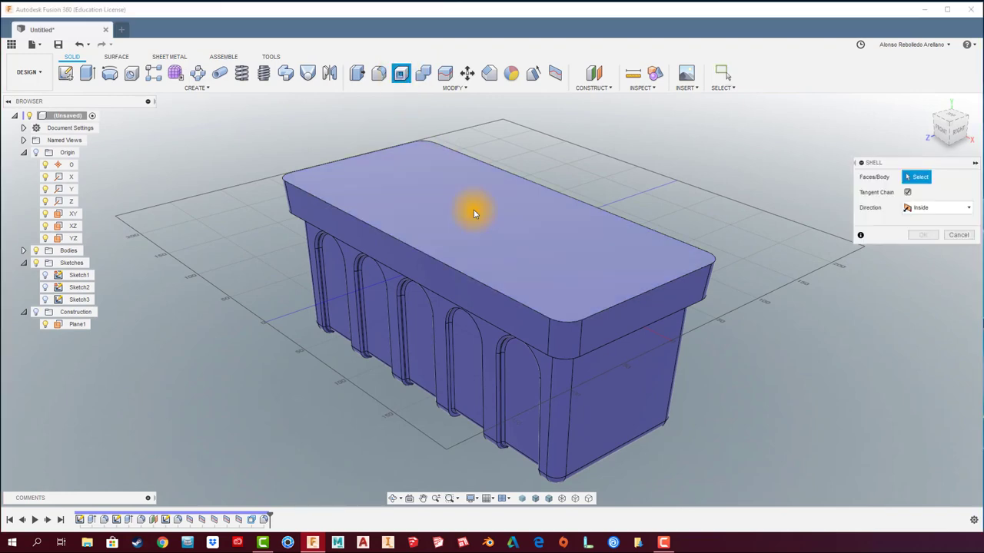
left_click(487, 241)
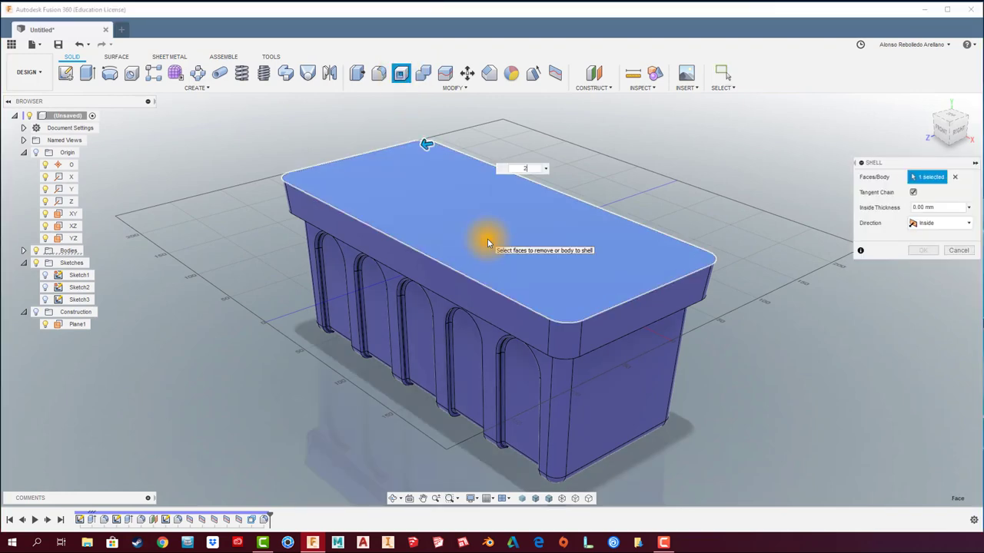
middle_click_drag(694, 208, 694, 209, "shift")
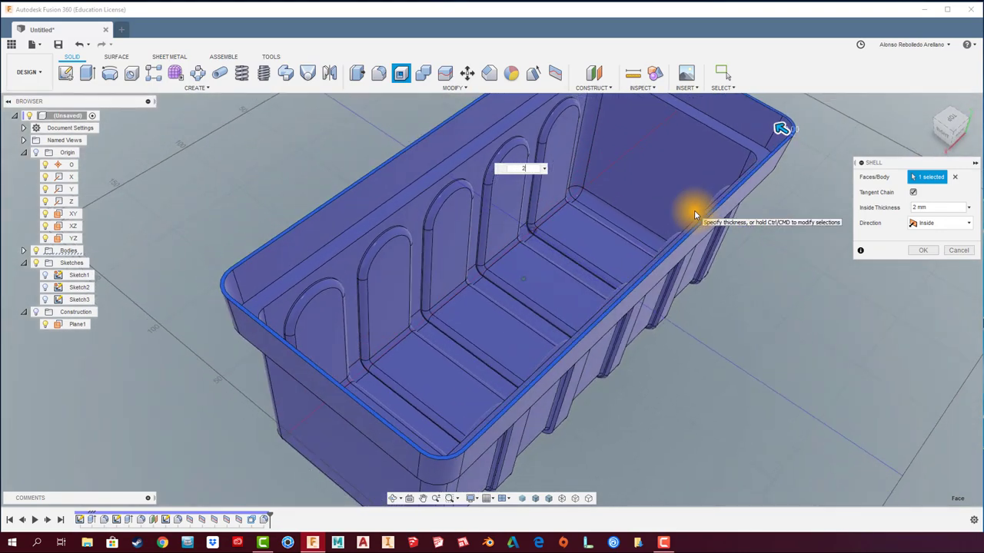
left_click(885, 208)
type("3")
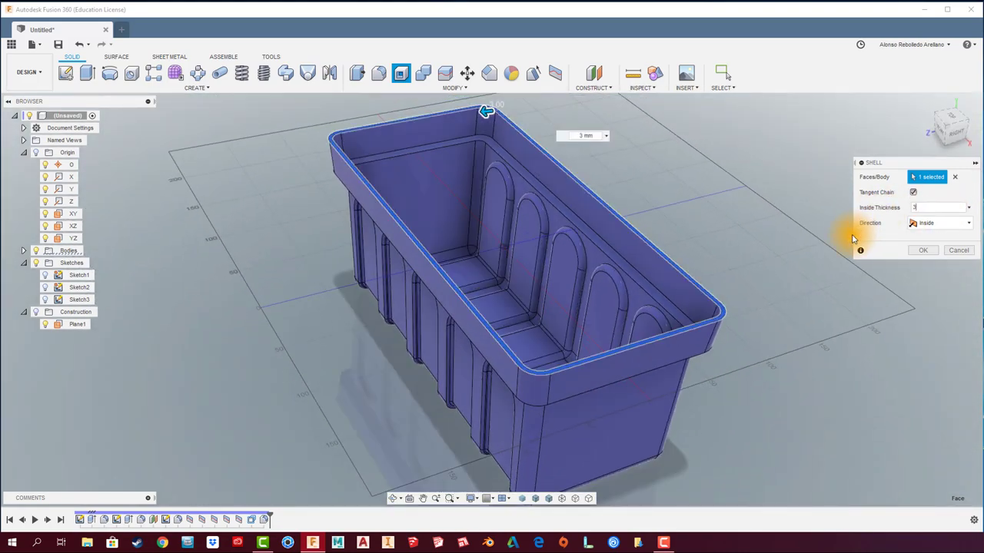
left_click(928, 252)
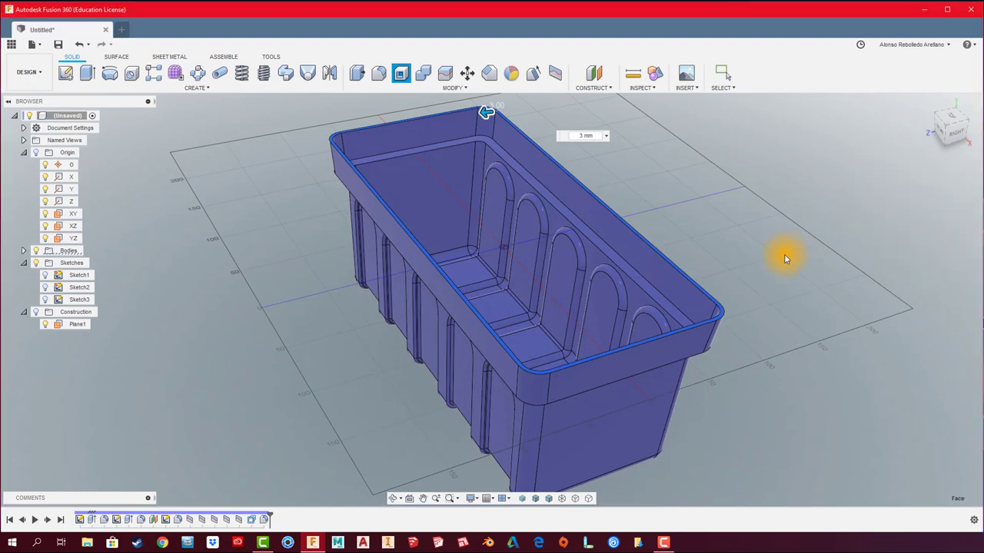
mouse_move(603, 142)
middle_mouse_down("shift")
mouse_move(657, 198)
mouse_move(550, 249)
mouse_move(567, 247)
middle_mouse_up("shift")
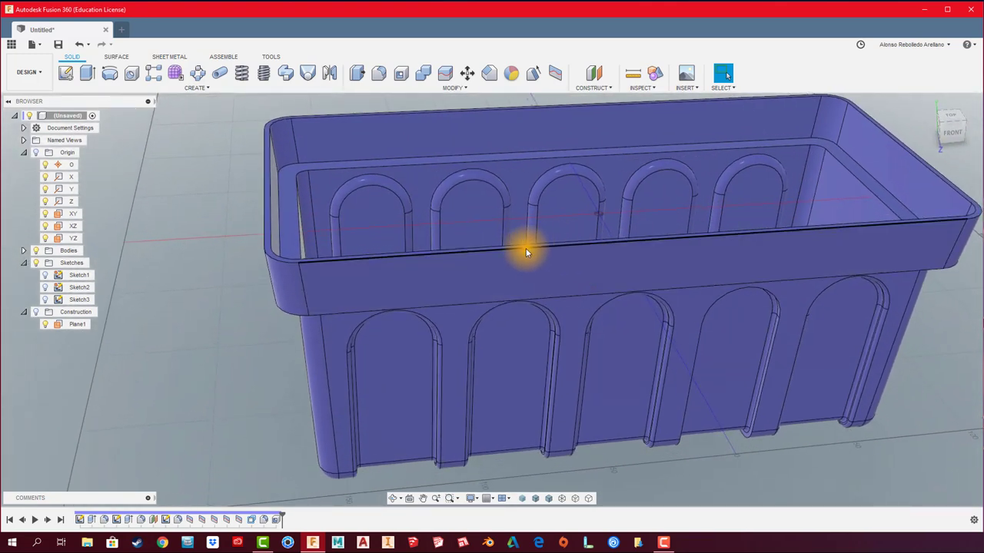
Show the origin planes and create a new sketch on the YZ plane.
left_click(532, 249)
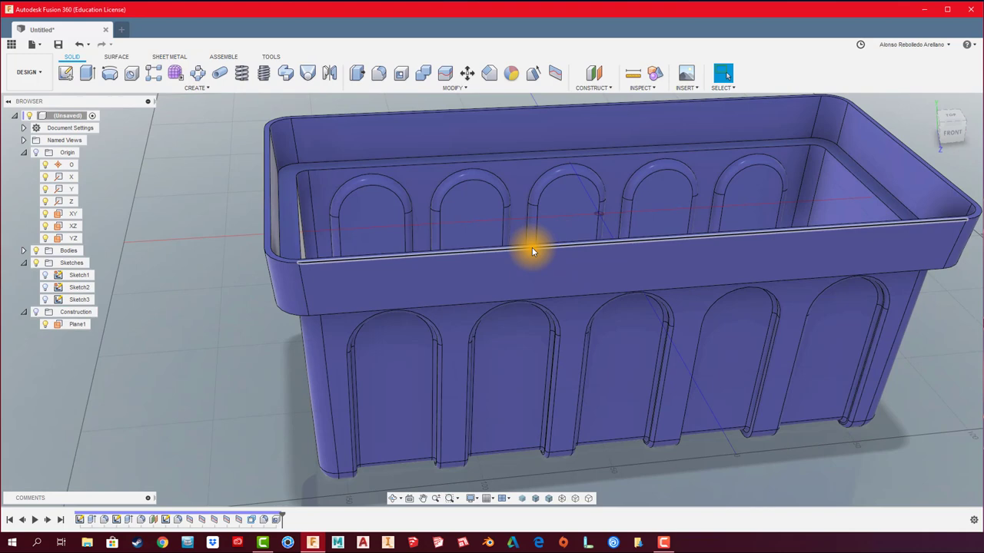
mouse_move(532, 248)
middle_mouse_down("shift")
mouse_move(253, 191)
mouse_move(204, 192)
mouse_move(223, 203)
mouse_move(264, 193)
mouse_move(225, 184)
middle_mouse_up("shift")
left_click(36, 152)
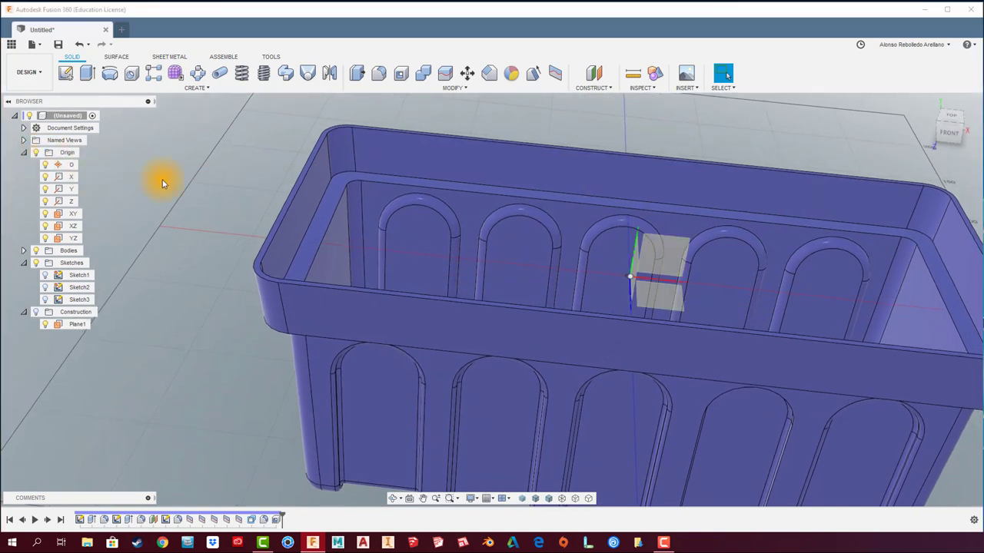
mouse_move(162, 182)
middle_mouse_down("shift")
mouse_move(214, 192)
mouse_move(292, 125)
mouse_move(362, 171)
middle_mouse_up("shift")
left_click(66, 72)
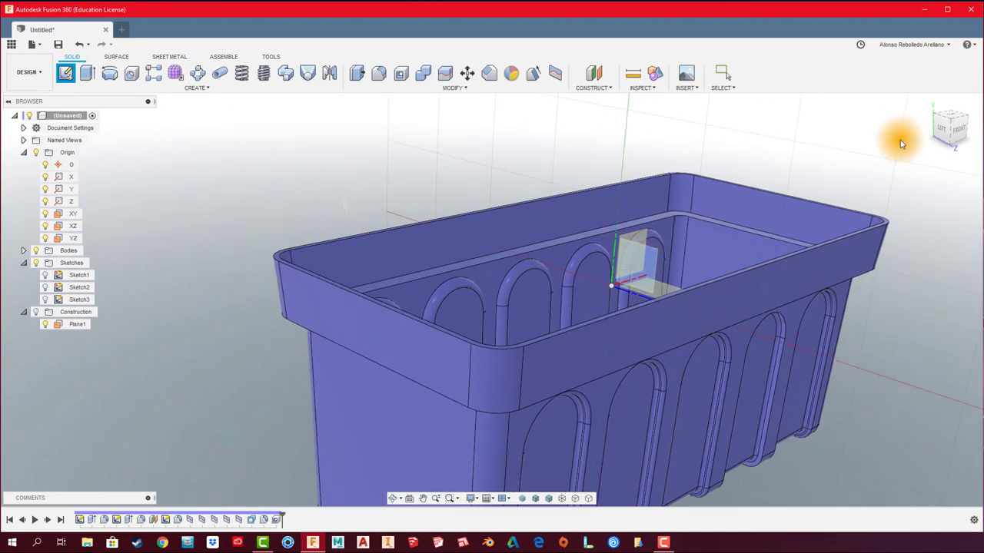
left_click(642, 263)
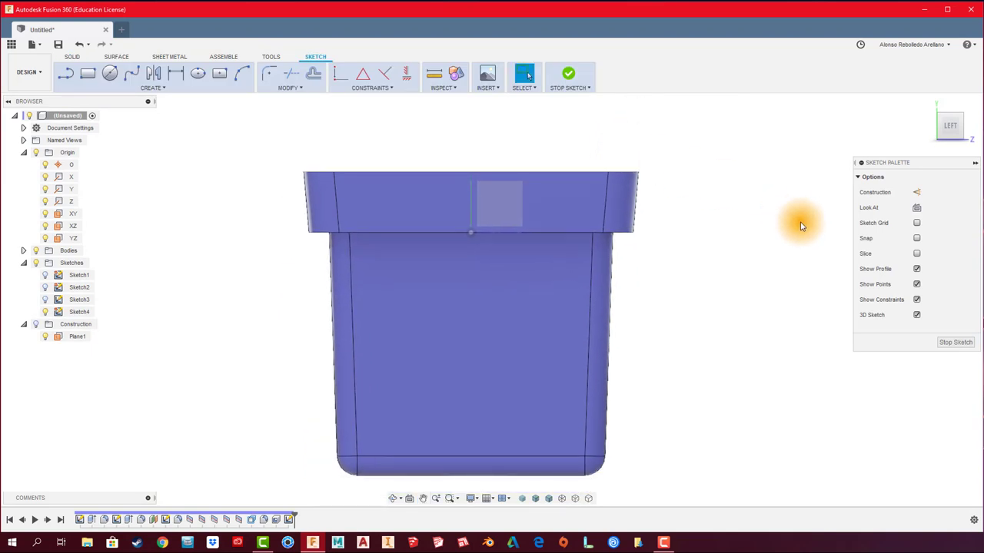
Turn on Slice and zoom in on the wall's top edge in side view.
left_click(916, 254)
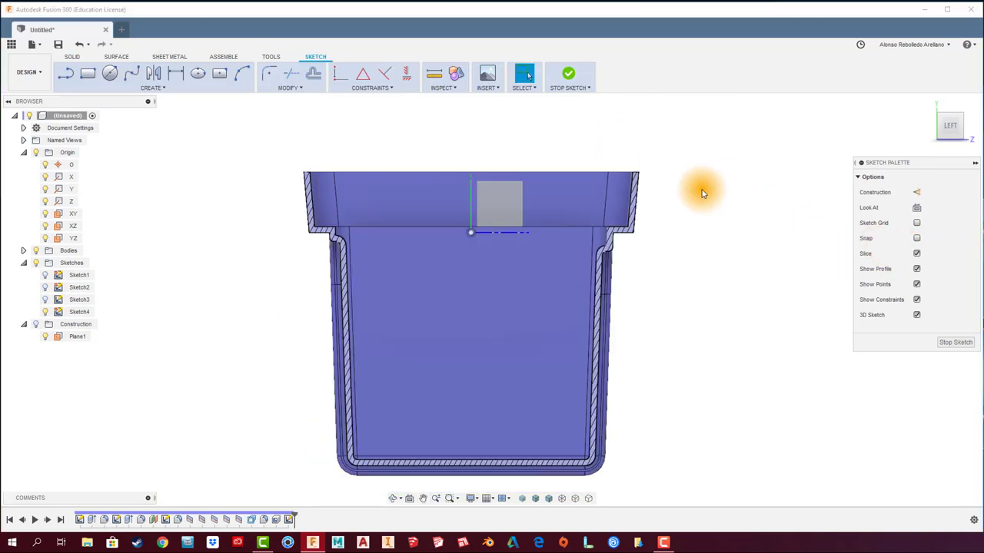
key("F6")
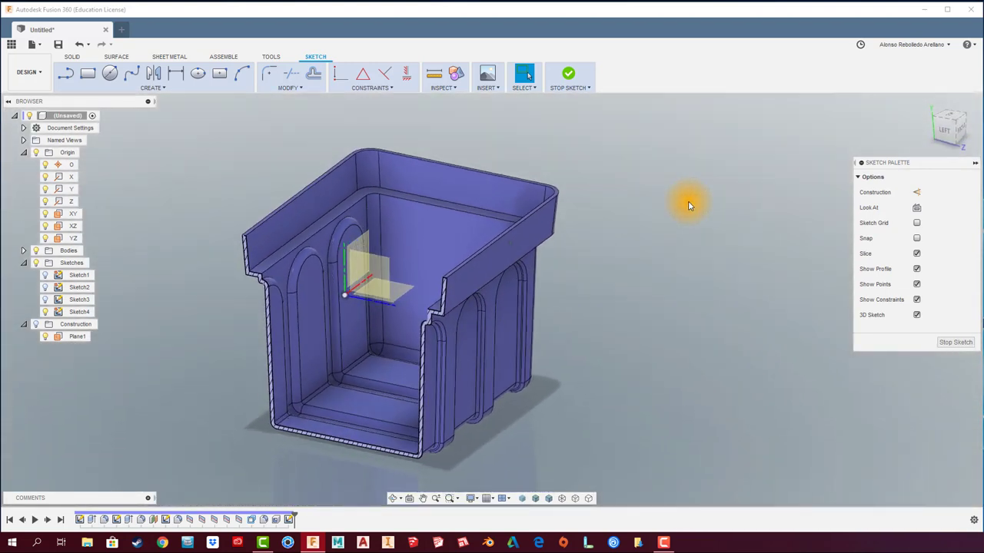
left_click(937, 132)
scroll(428, 270, "up", 3)
scroll(438, 281, "up", 3)
scroll(438, 281, "up", 3)
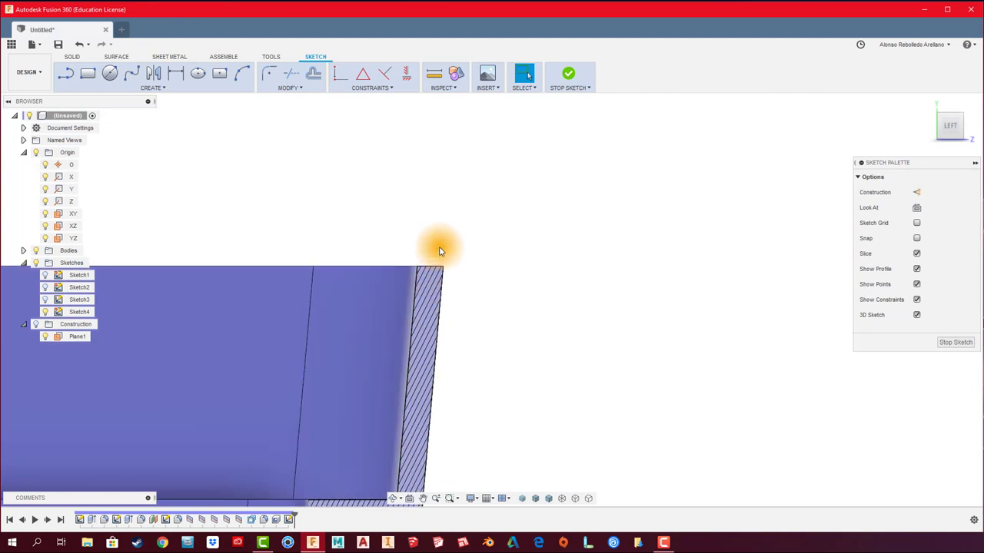
middle_click_drag(467, 305, 579, 256)
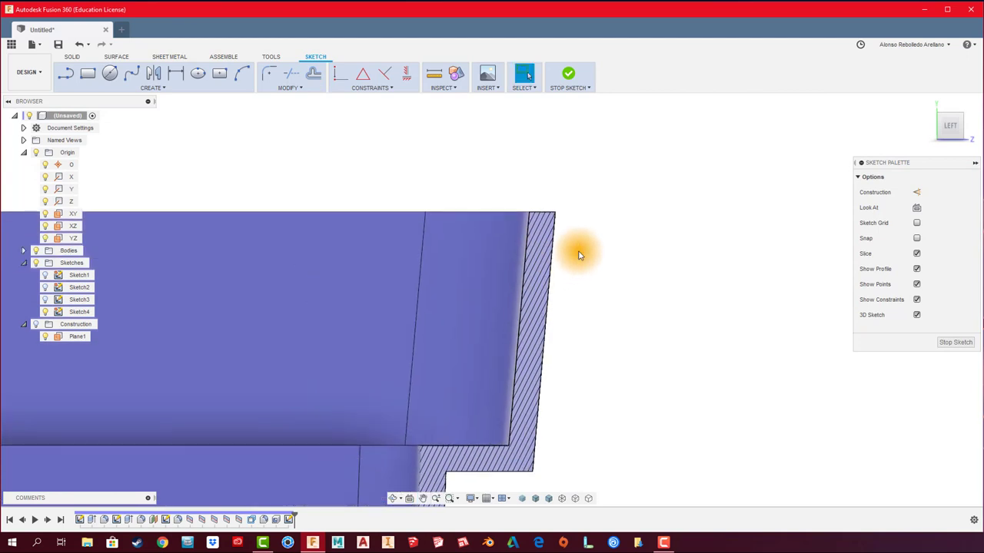
scroll(580, 256, "up", 2)
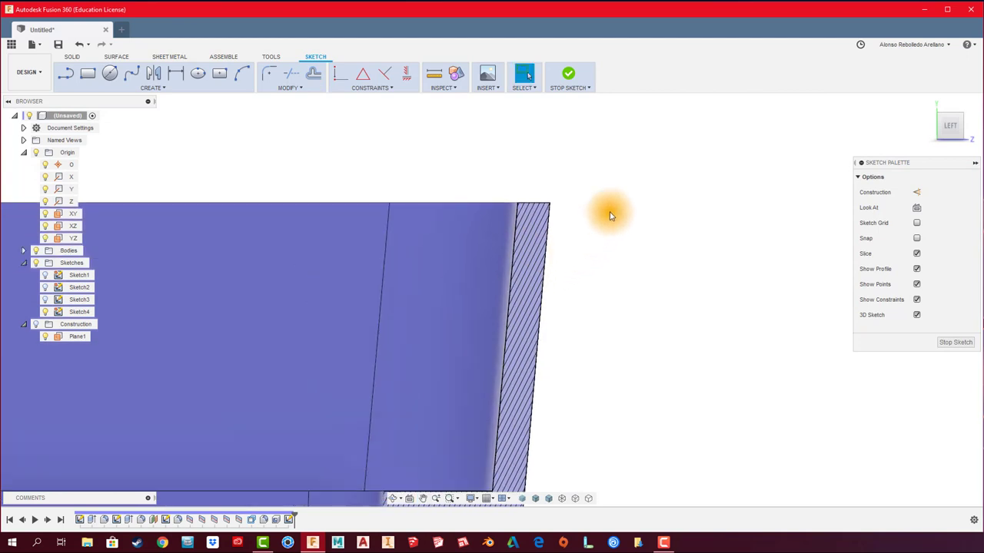
Draw a small two-point rectangle at the wall's top outer corner.
left_click(89, 75)
left_click(549, 202)
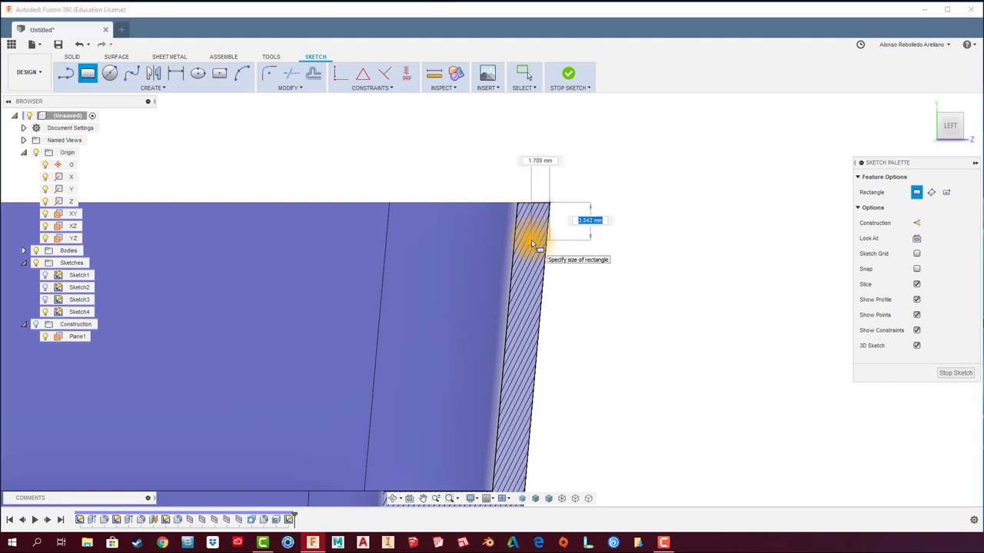
left_click(530, 262)
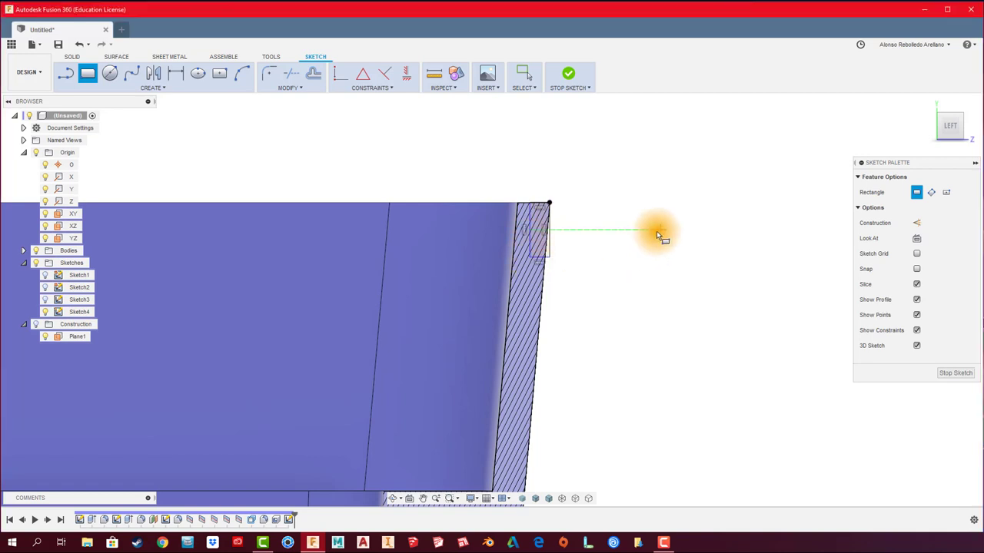
mouse_move(632, 246)
middle_mouse_down("shift")
mouse_move(628, 215)
mouse_move(607, 192)
middle_mouse_up("shift")
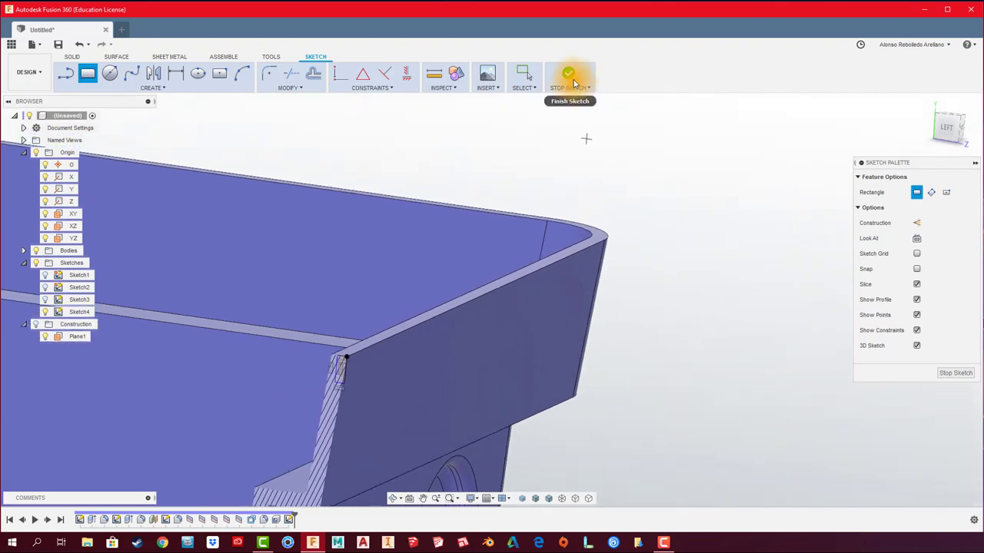
scroll(479, 419, "up", 4)
scroll(543, 412, "up", 3)
scroll(564, 377, "up", 2)
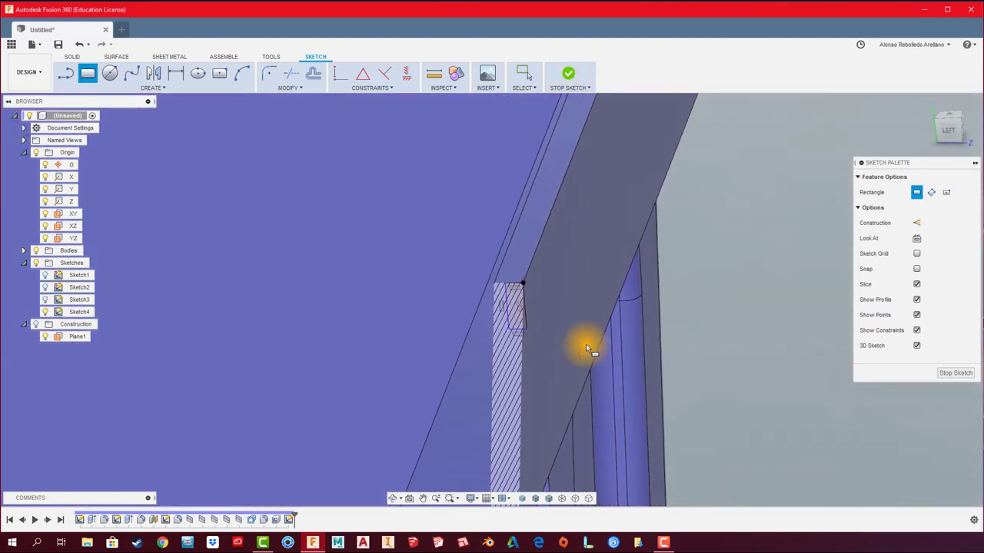
Dimension the rectangle 5 mm tall and 2 mm wide, then finish Sketch4.
key("d")
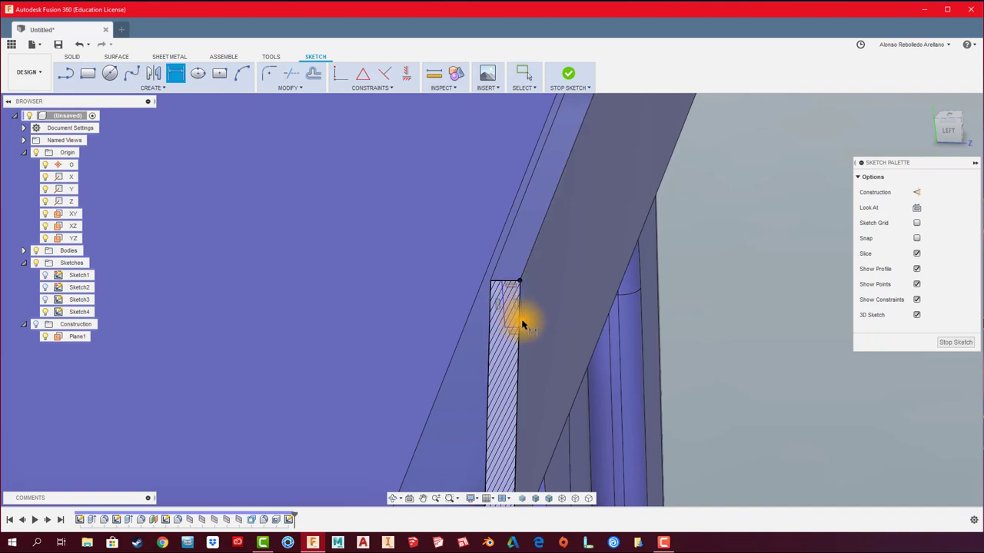
left_click(523, 323)
left_click(680, 311)
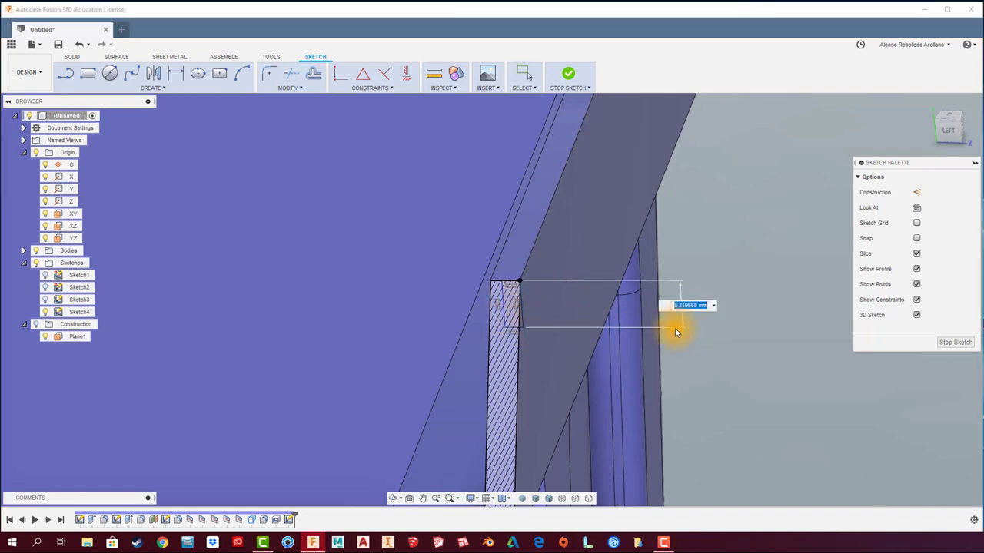
type("5")
key("Return")
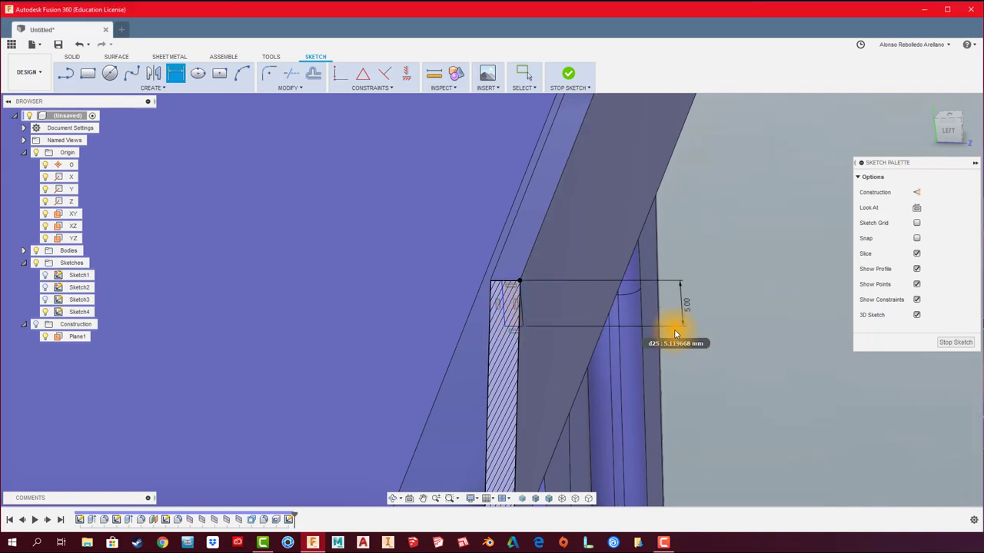
left_click(515, 330)
left_click(712, 382)
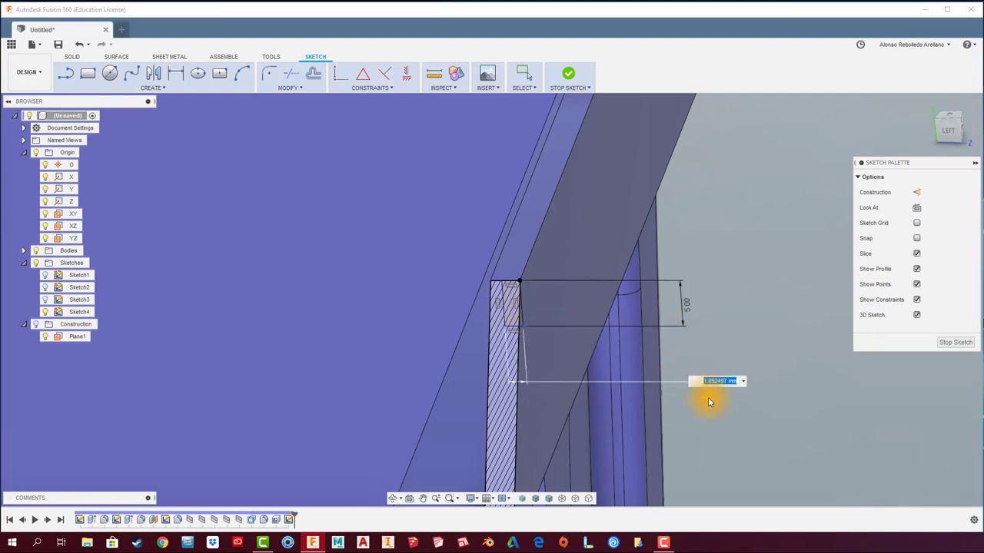
type("2")
key("Return")
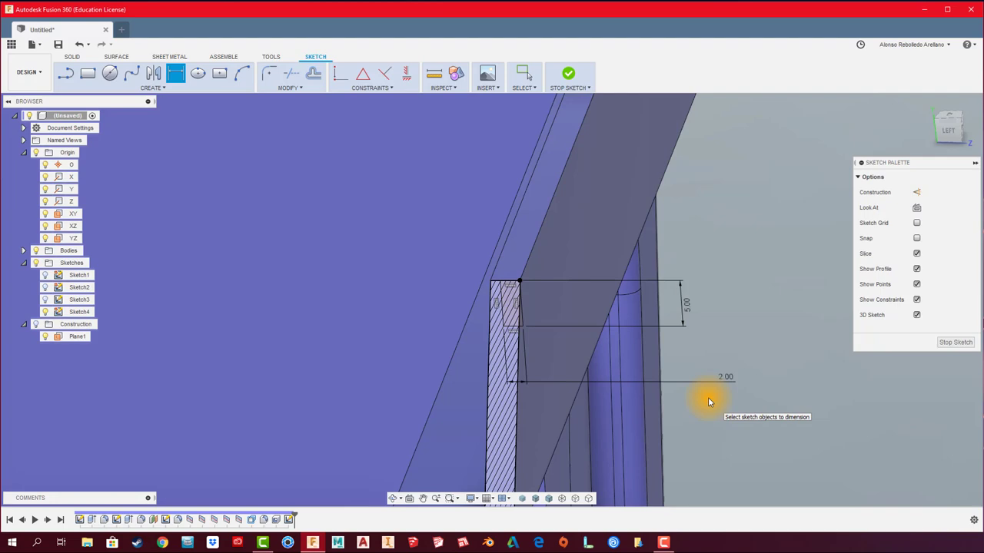
left_click(570, 77)
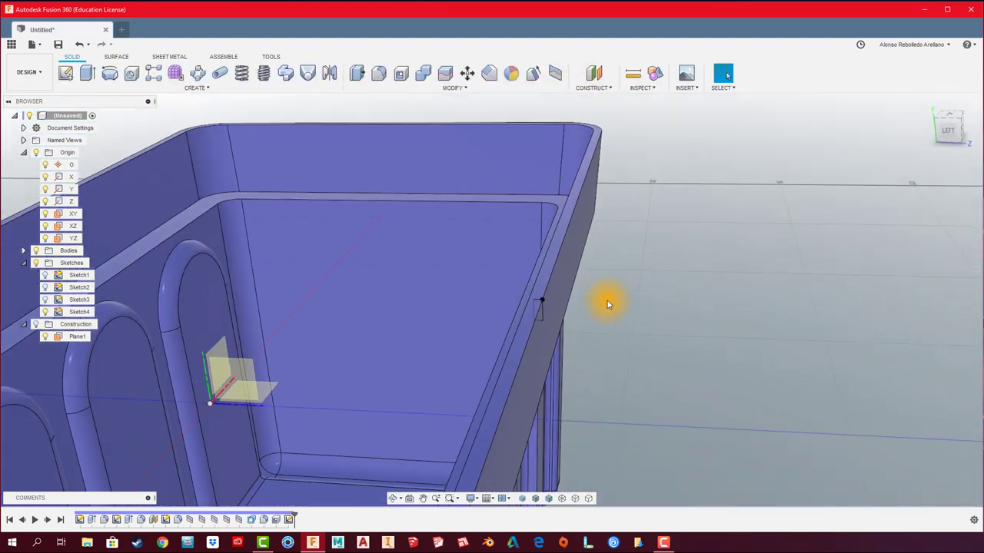
Start a sweep and pick the Sketch4 rectangle as its profile.
scroll(608, 301, "down", 5)
mouse_move(555, 272)
middle_mouse_down("shift")
mouse_move(586, 285)
mouse_move(582, 275)
middle_mouse_up("shift")
scroll(589, 286, "up", 4)
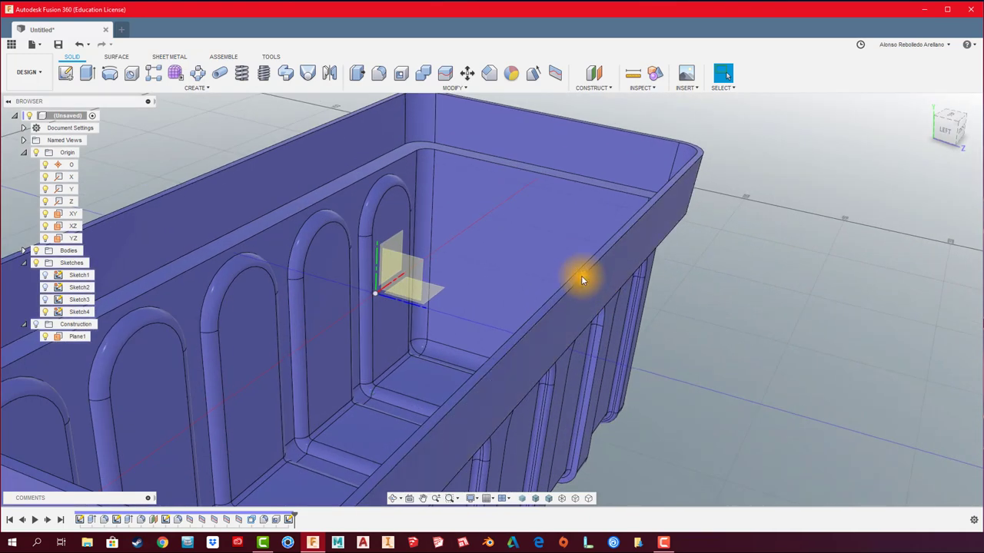
scroll(584, 281, "down", 3)
scroll(577, 285, "down", 2)
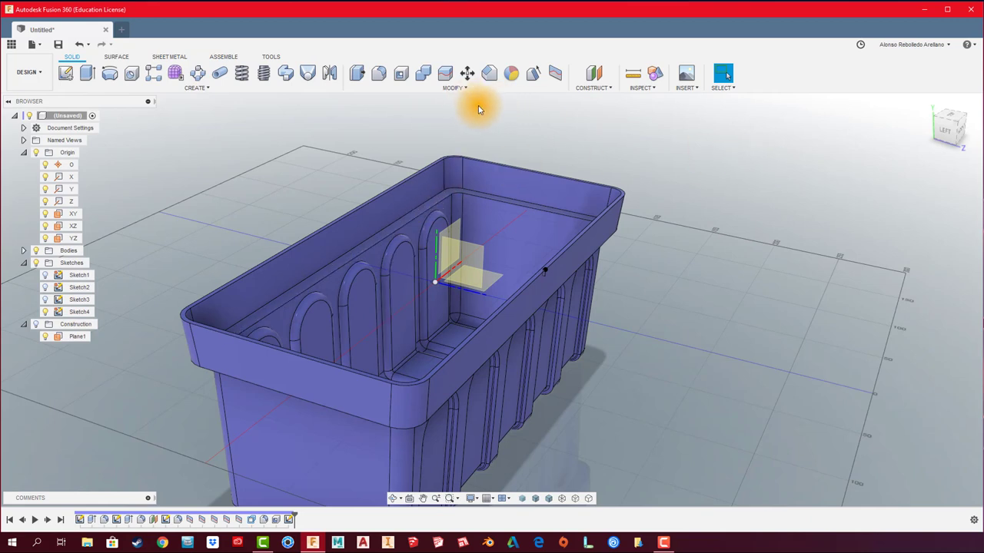
left_click(287, 74)
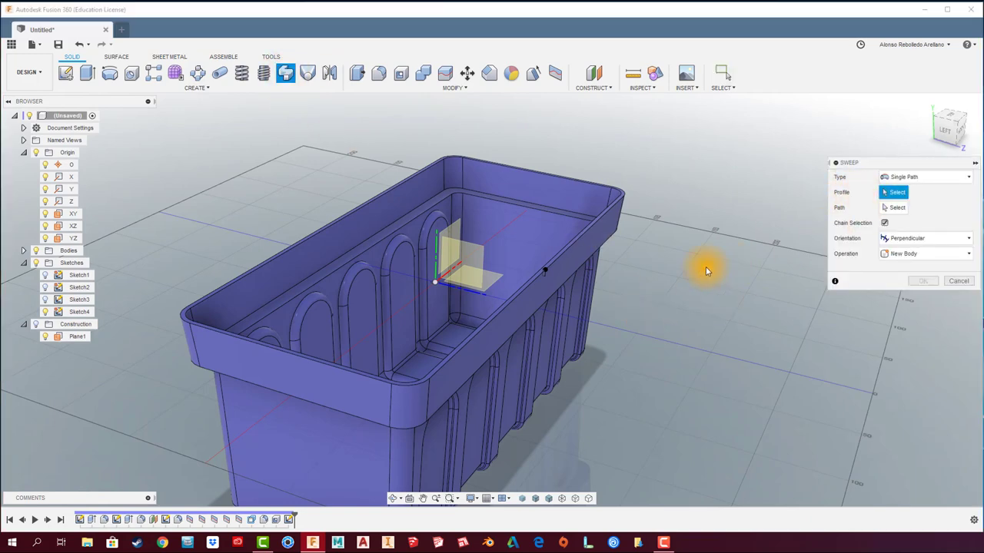
scroll(528, 273, "up", 3)
scroll(529, 273, "up", 2)
scroll(503, 279, "up", 2)
scroll(534, 268, "up", 1)
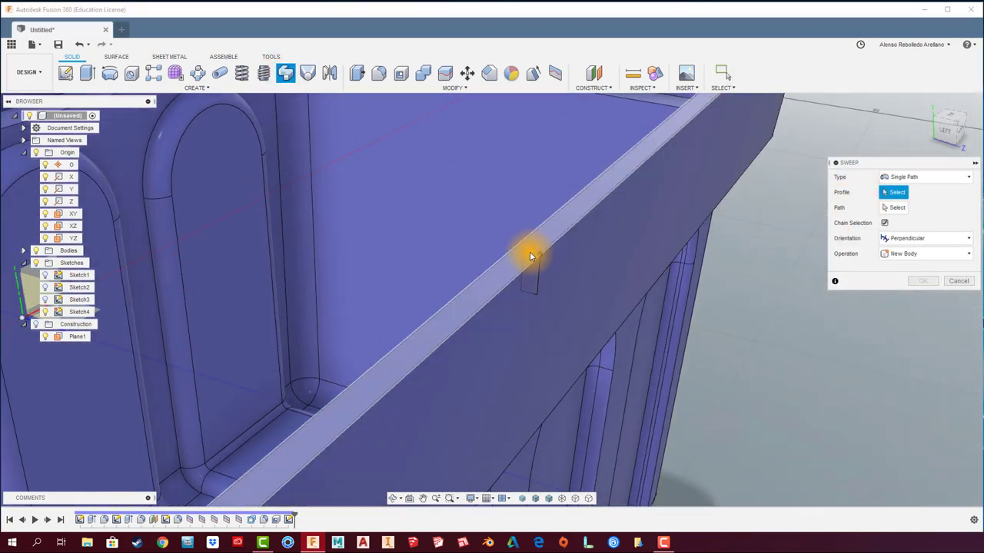
scroll(536, 262, "down", 3)
scroll(548, 292, "down", 2)
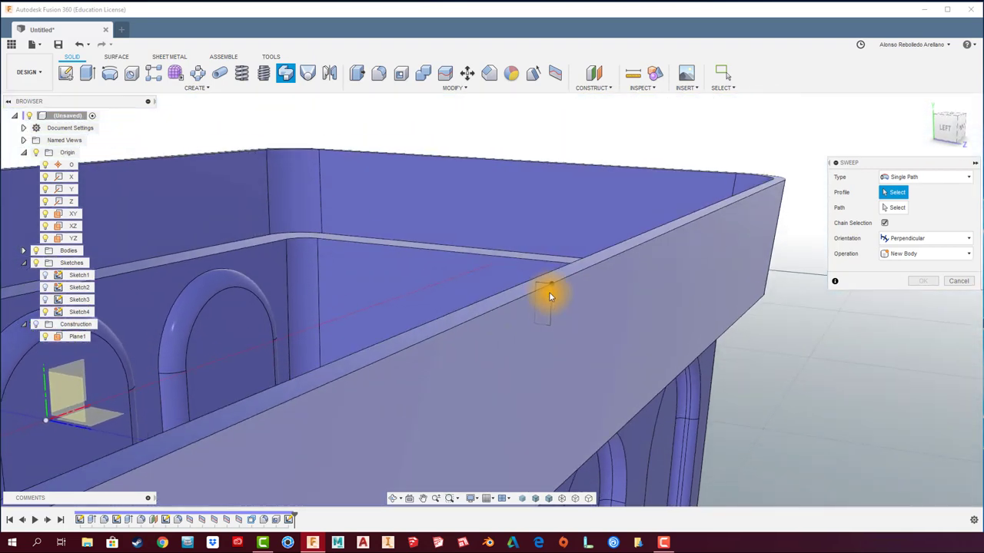
scroll(554, 298, "up", 1)
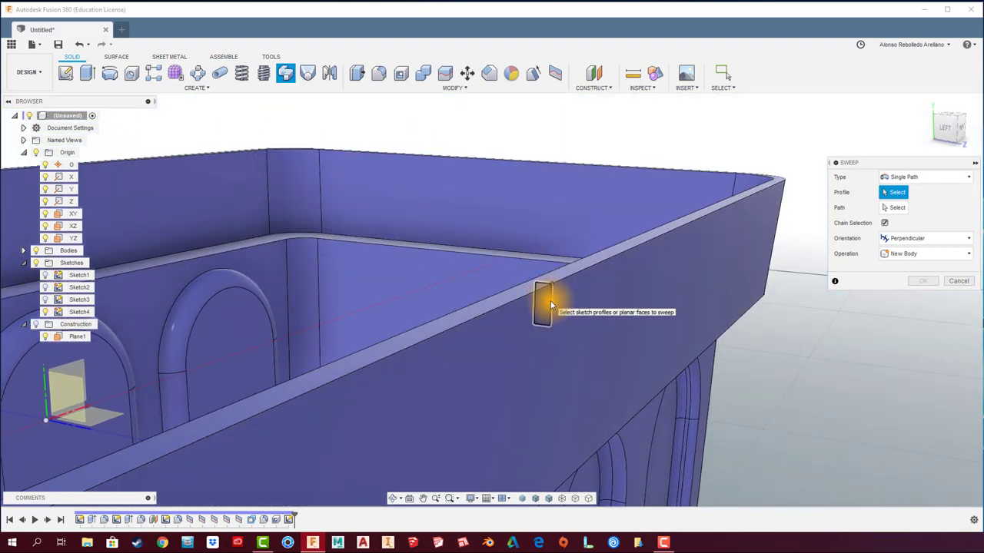
left_click(549, 302)
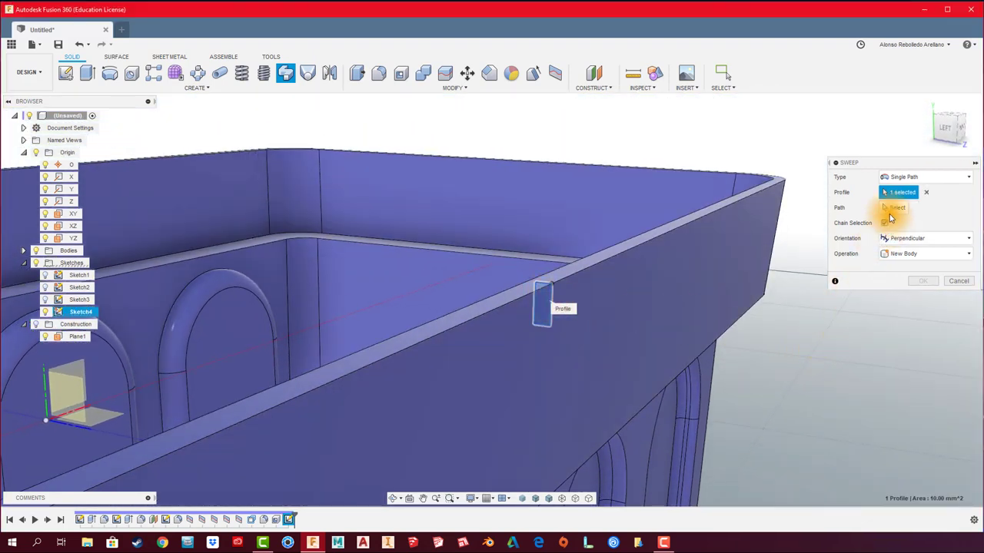
Use the rim edge as the sweep path and commit it as a cut.
left_click(892, 209)
left_click(690, 221)
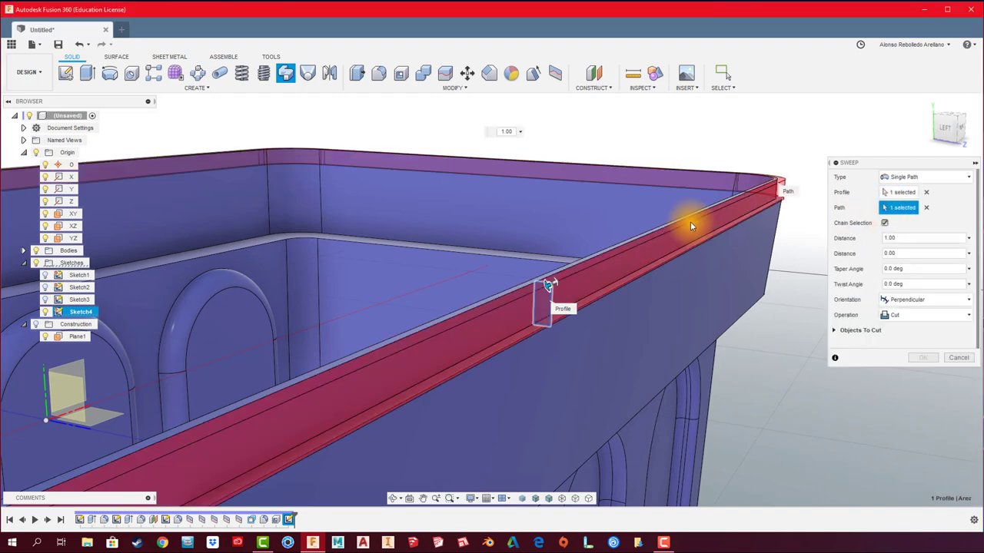
scroll(698, 269, "down", 5)
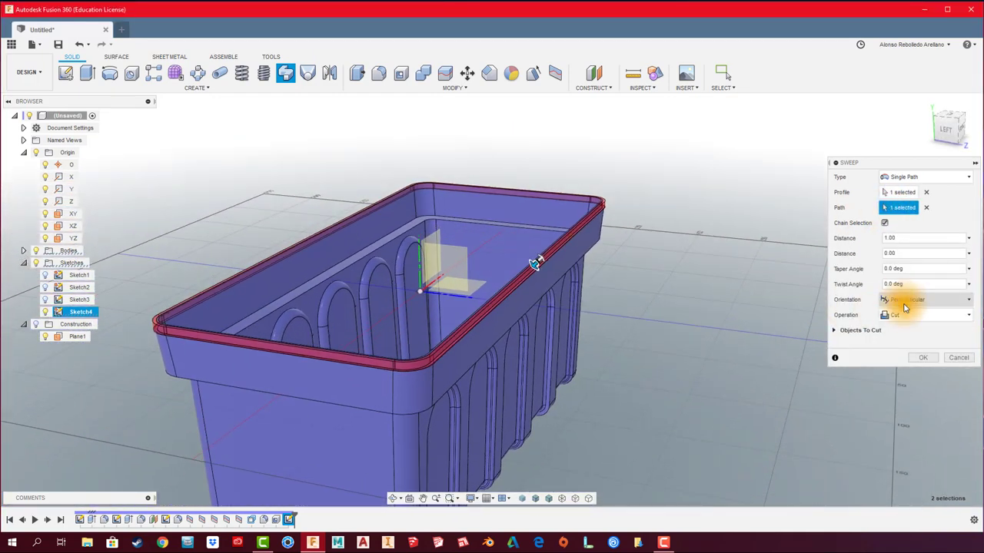
scroll(402, 336, "up", 3)
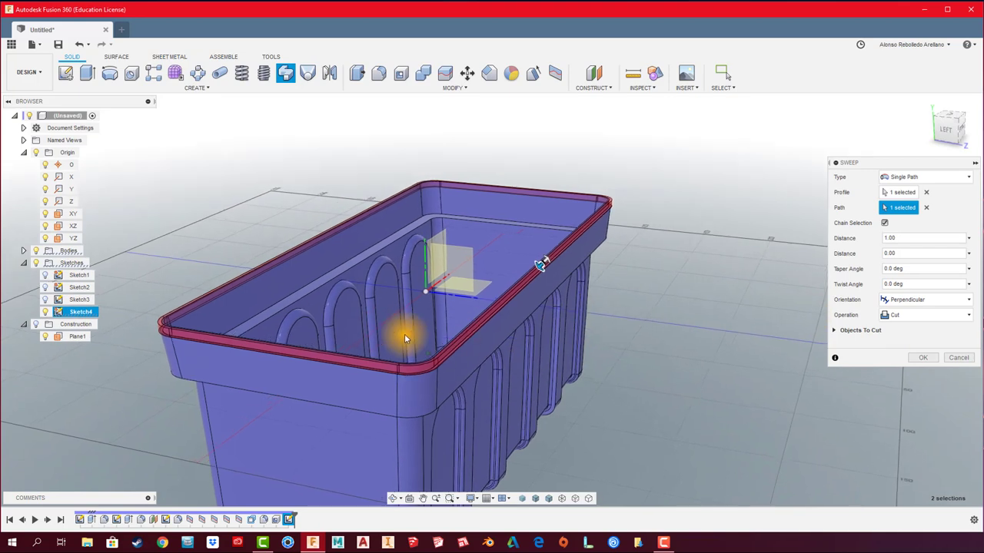
scroll(350, 377, "up", 1)
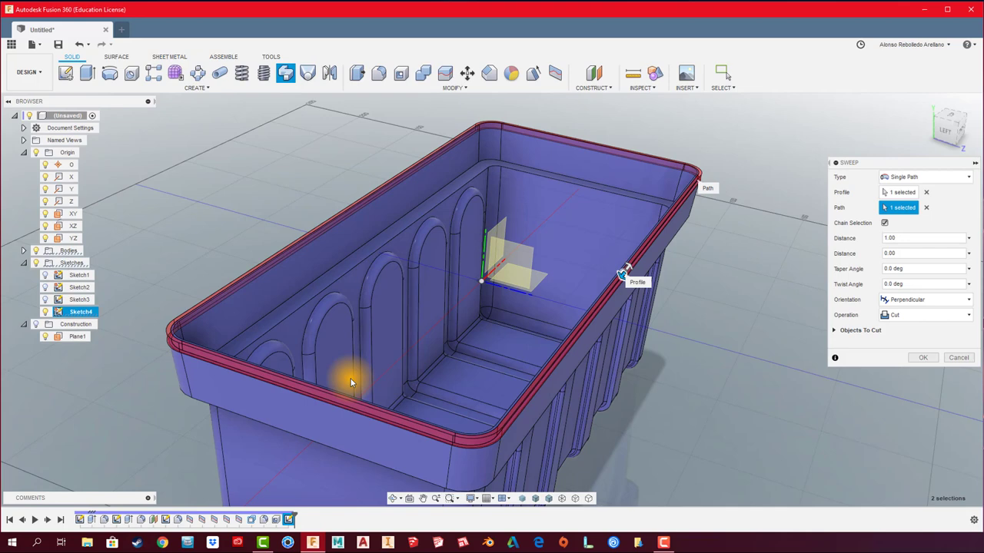
left_click(923, 357)
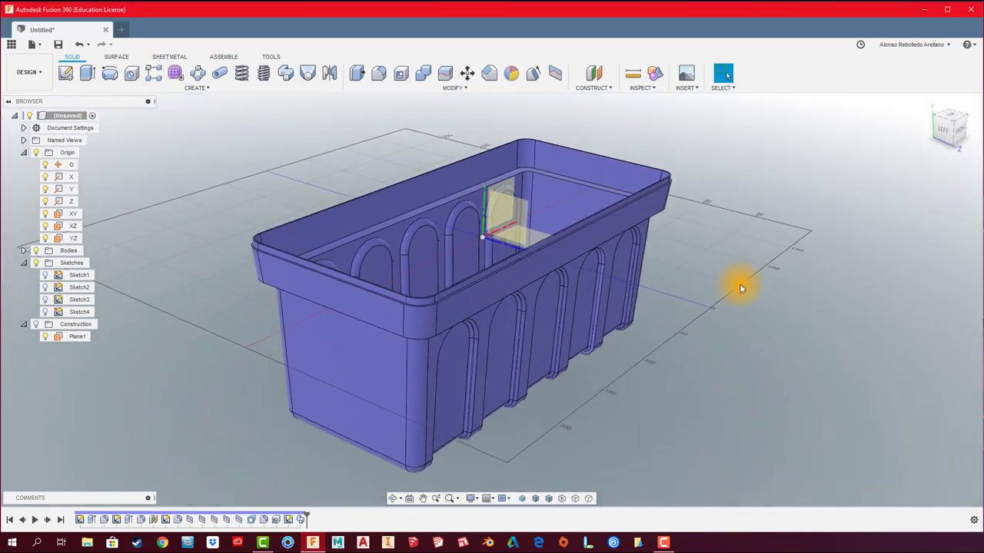
Create Section1, a section analysis cutting the box along the XY plane.
left_click(643, 87)
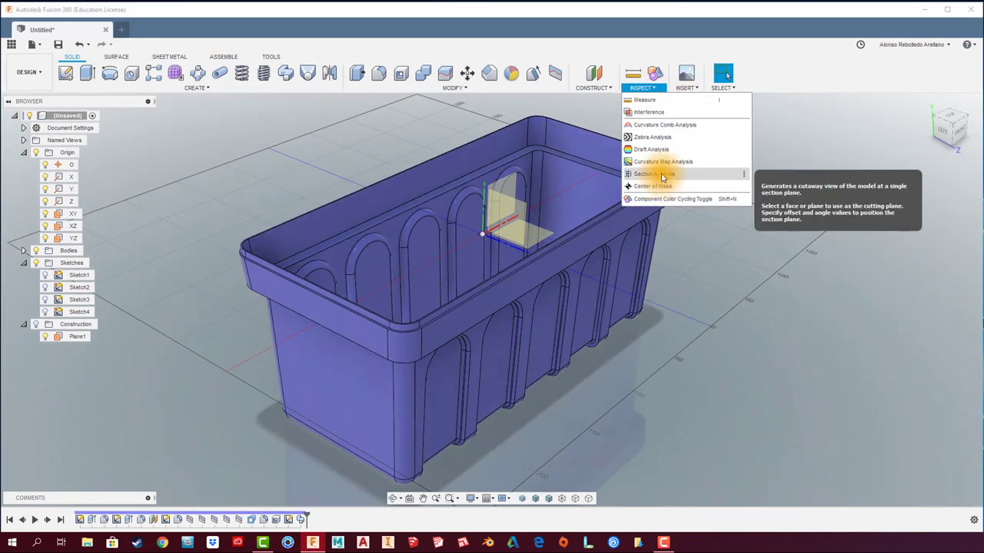
left_click(663, 178)
left_click(510, 185)
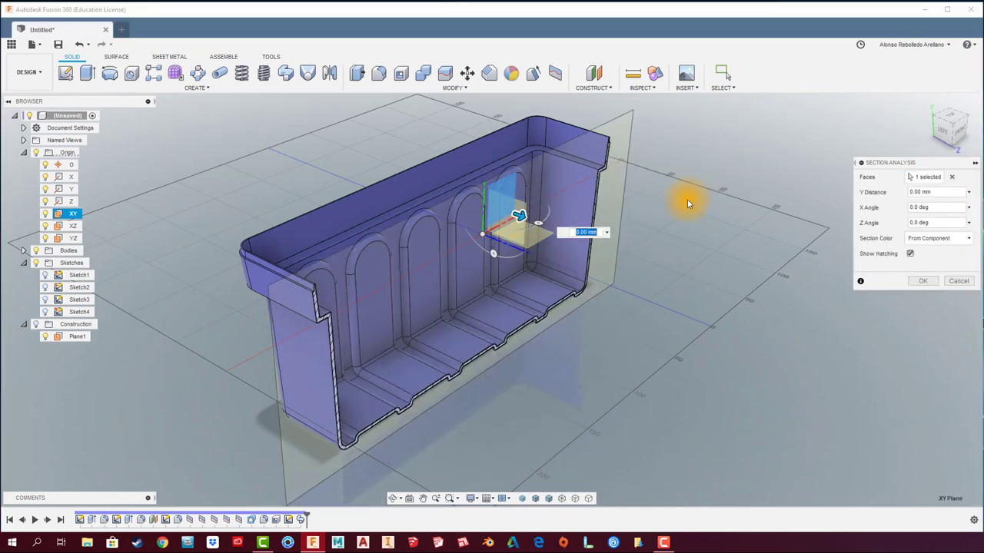
left_click(927, 282)
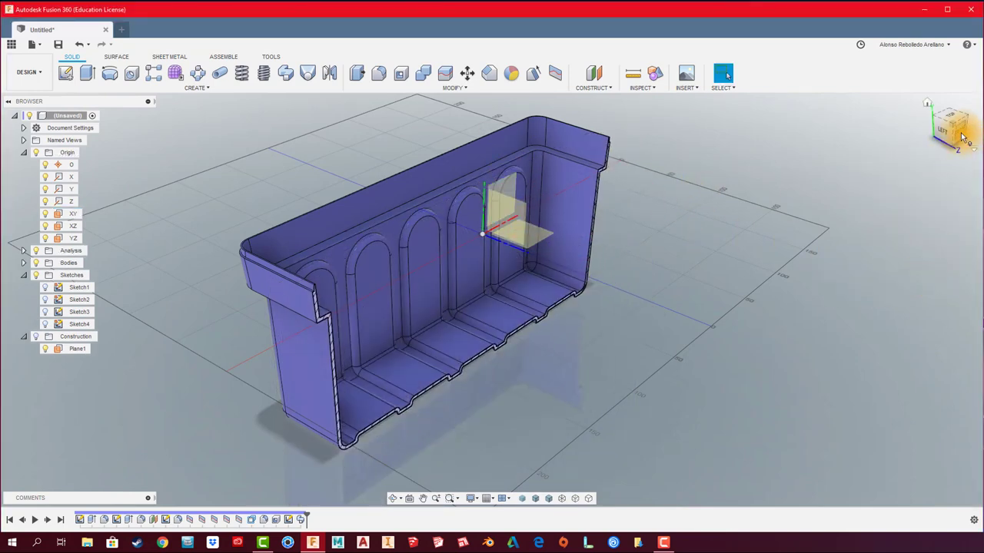
Inspect the lengthwise section from the Front view and angled orbits.
left_click(963, 137)
scroll(833, 184, "up", 5)
scroll(795, 215, "up", 3)
scroll(758, 215, "up", 3)
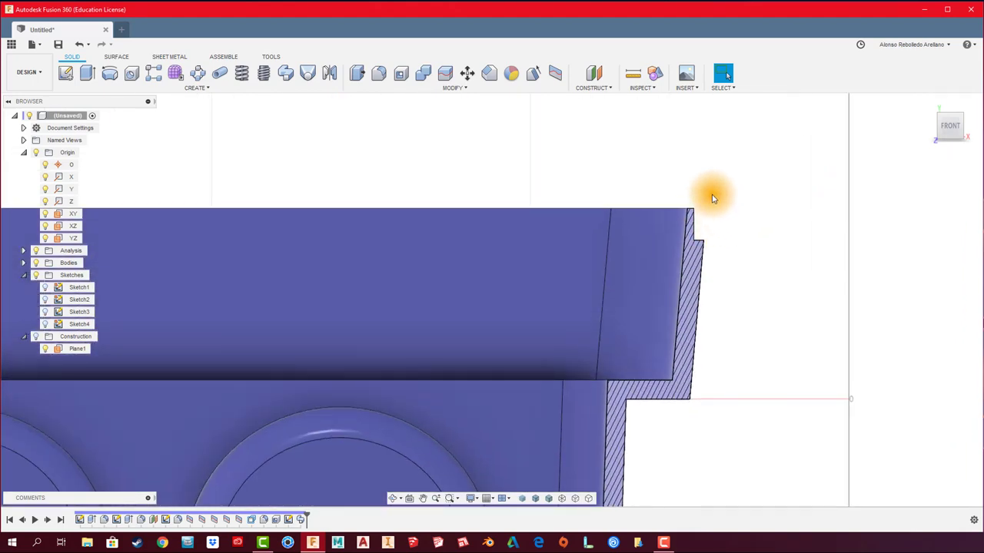
scroll(649, 204, "down", 2)
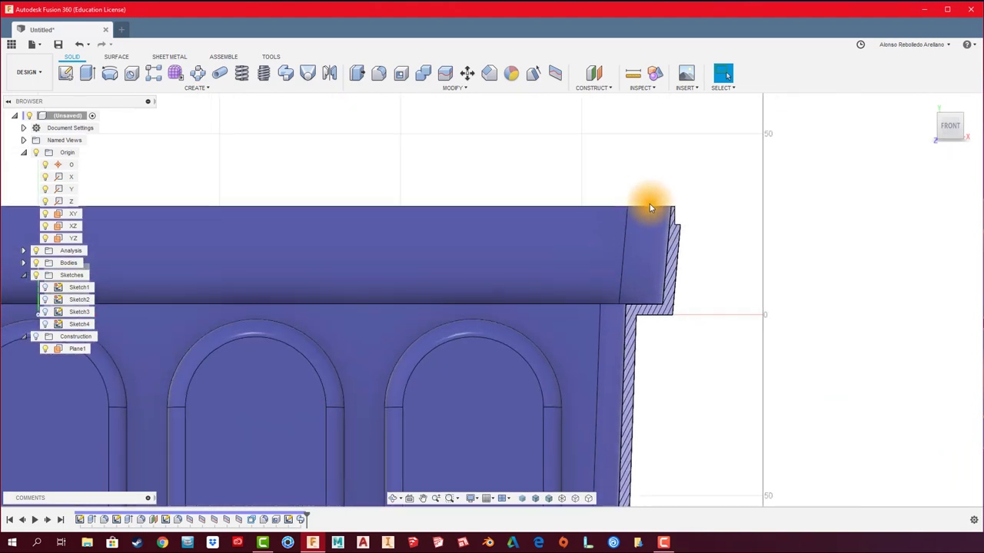
scroll(649, 204, "down", 5)
mouse_move(650, 204)
middle_mouse_down("shift")
mouse_move(493, 186)
mouse_move(243, 182)
middle_mouse_up("shift")
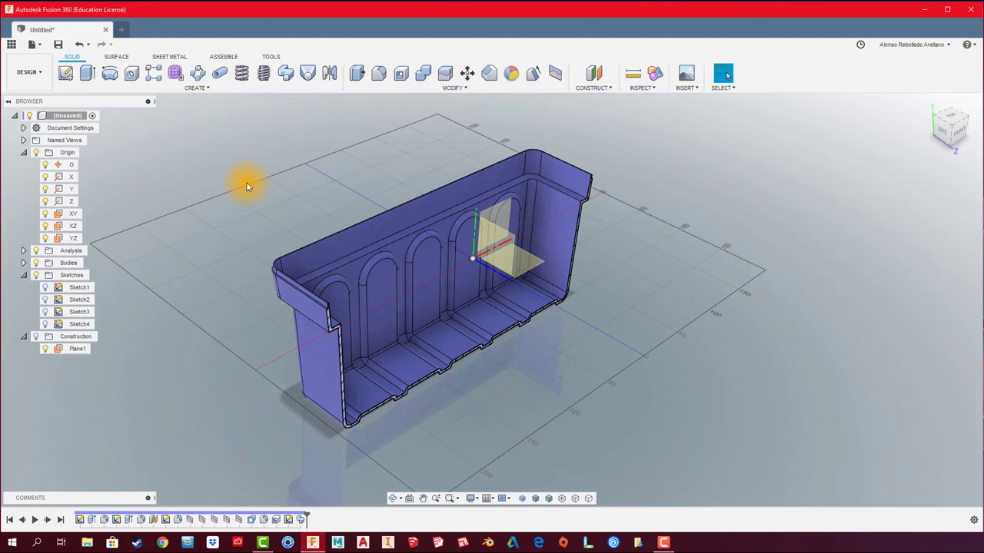
scroll(346, 422, "up", 3)
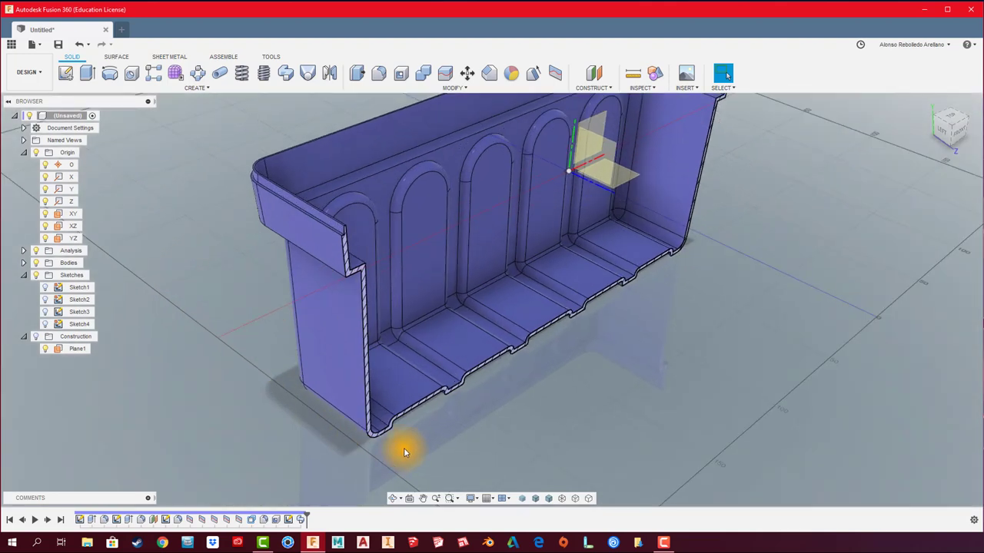
scroll(419, 415, "up", 3)
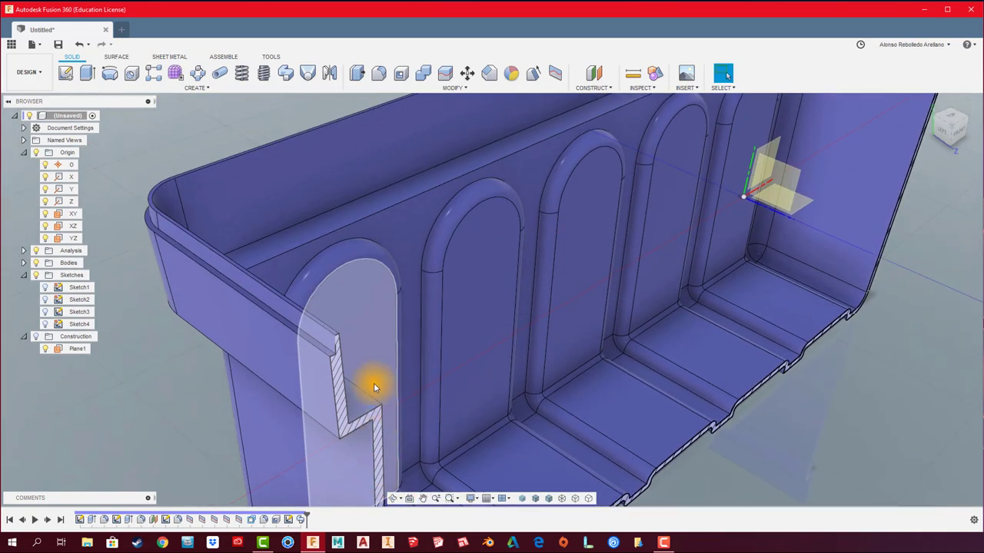
mouse_move(334, 288)
middle_mouse_down("shift")
mouse_move(196, 323)
mouse_move(195, 344)
middle_mouse_up("shift")
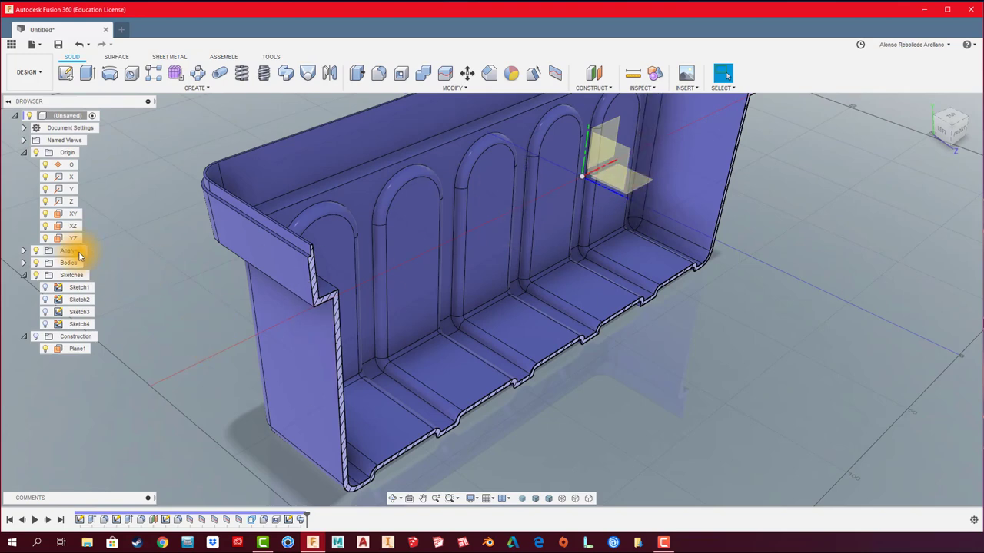
Hide the section analysis and expand the Analysis folder to reveal Section1.
left_click(36, 252)
left_click(36, 252)
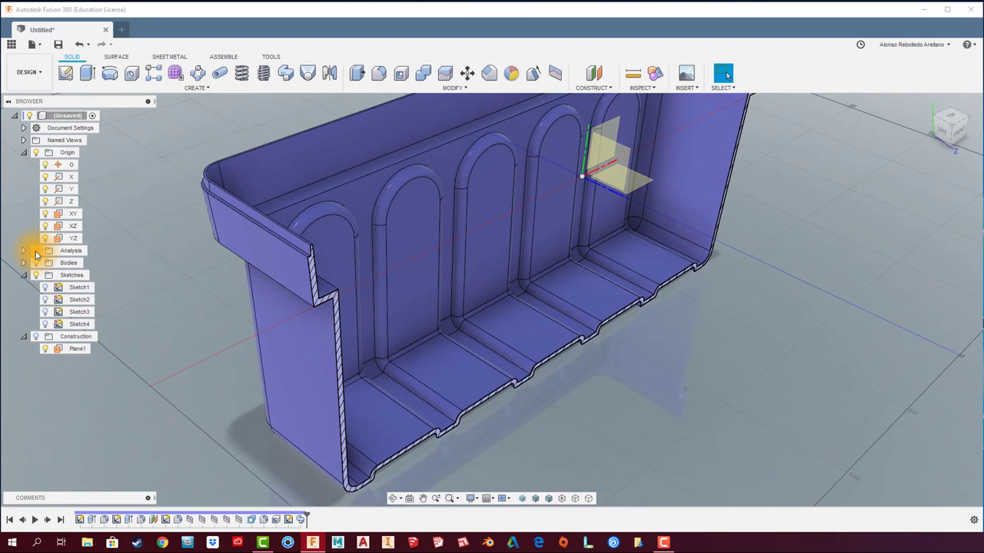
left_click(36, 254)
left_click(24, 251)
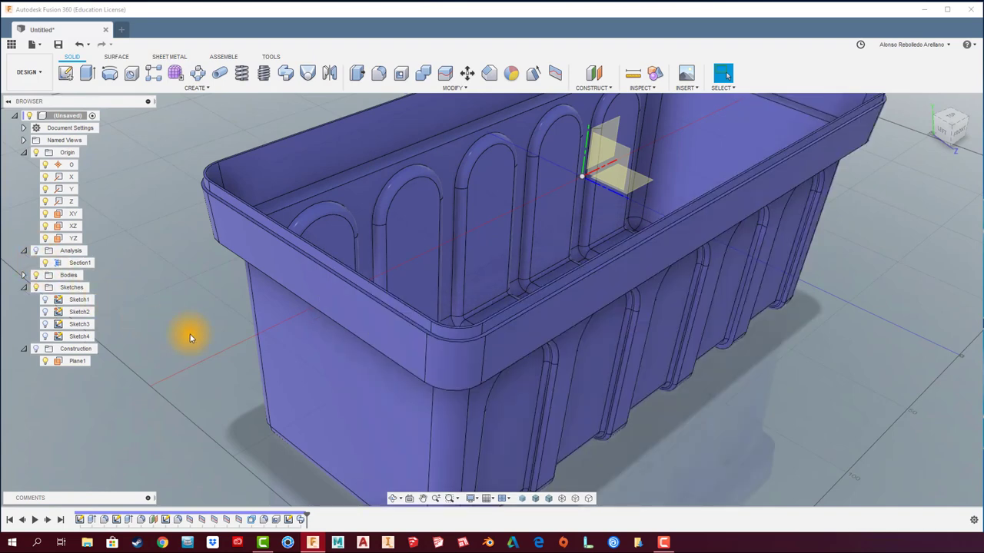
scroll(190, 334, "down", 3)
scroll(189, 335, "down", 2)
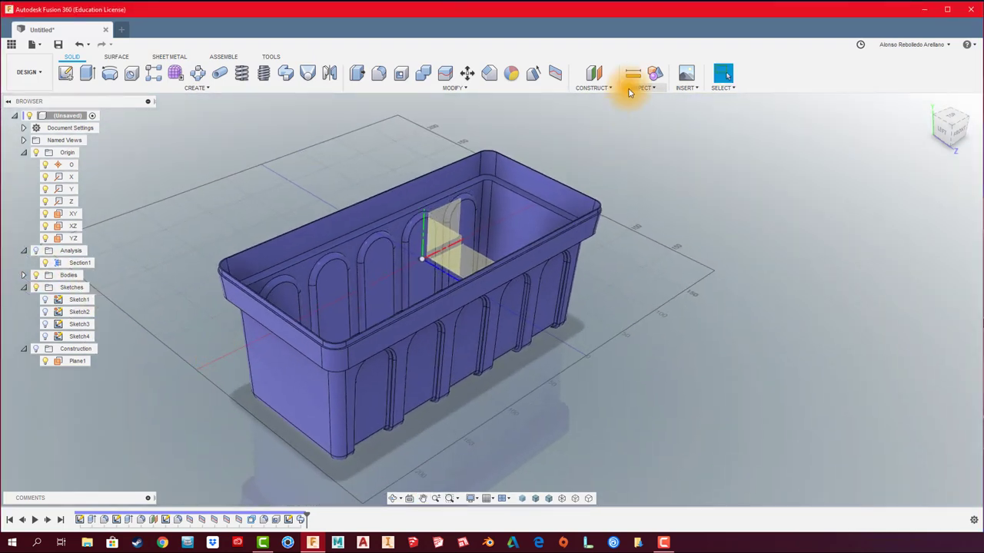
Add Section2, a section analysis on the end face offset to -110 mm.
left_click(638, 88)
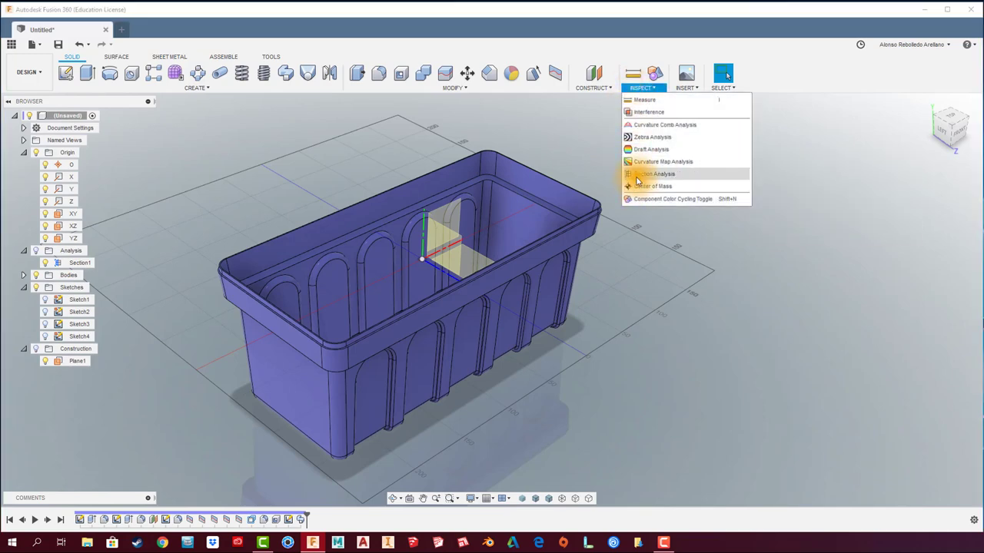
left_click(637, 175)
left_click(229, 320)
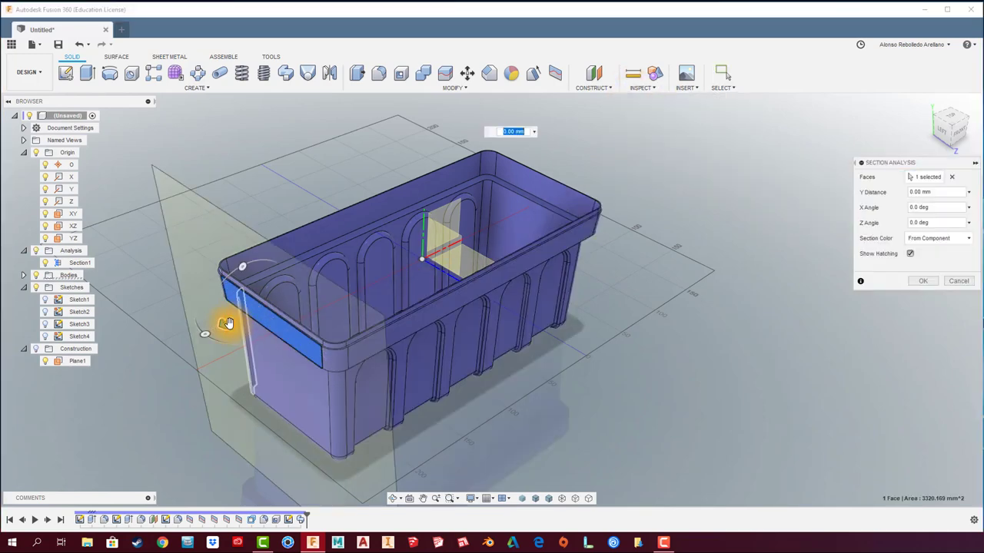
left_click_drag(227, 323, 333, 273)
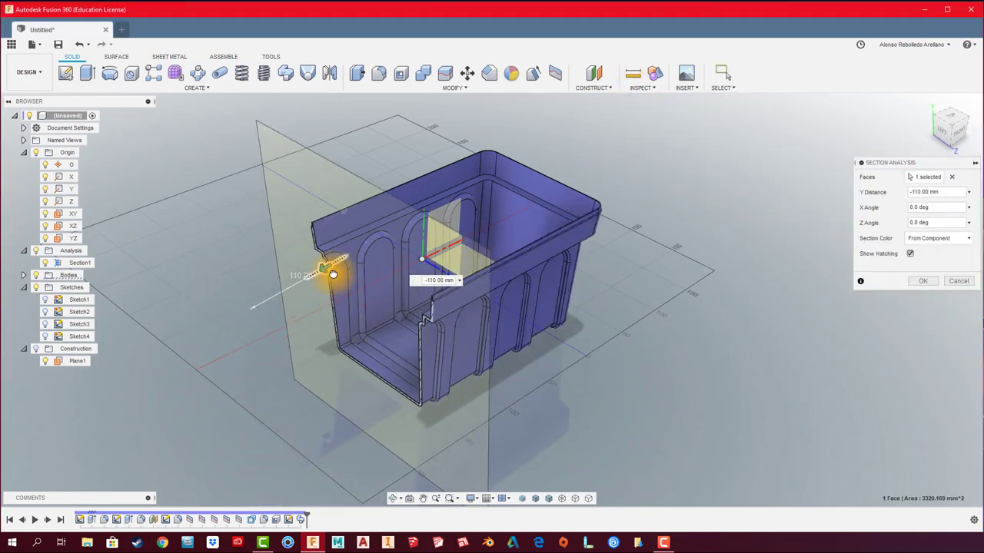
left_click(933, 282)
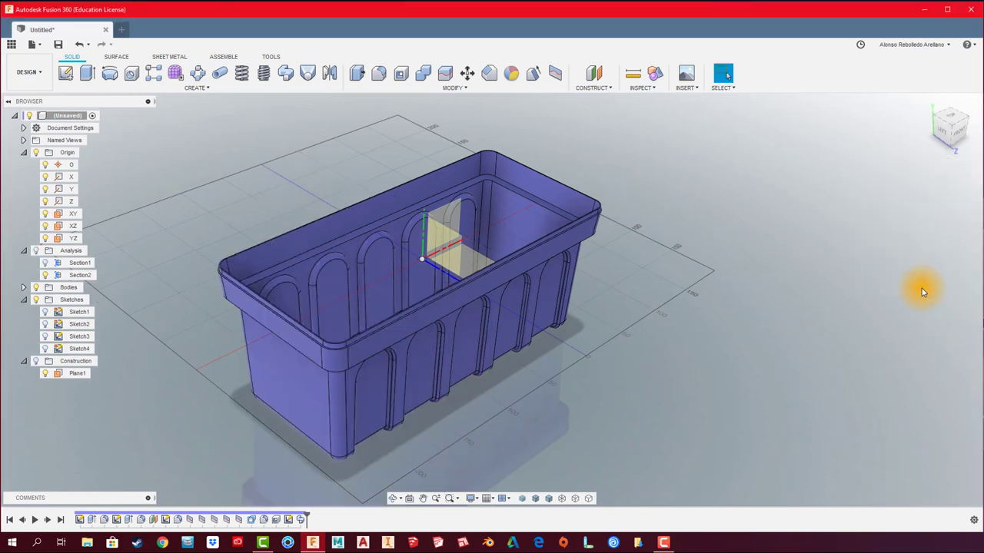
Toggle Section1 and Section2 visibility, ending with both cuts hidden.
left_click(35, 251)
left_click(44, 276)
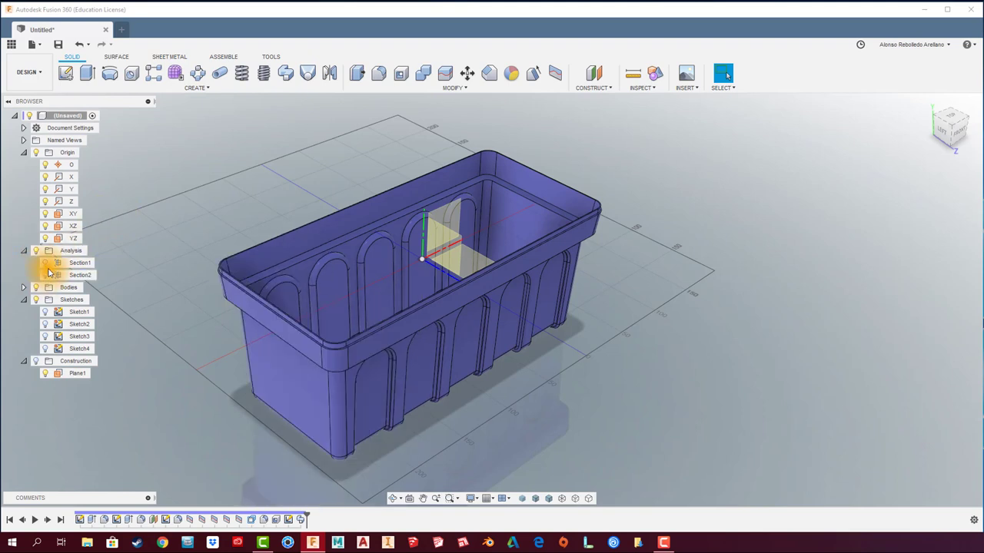
left_click(44, 263)
left_click(45, 275)
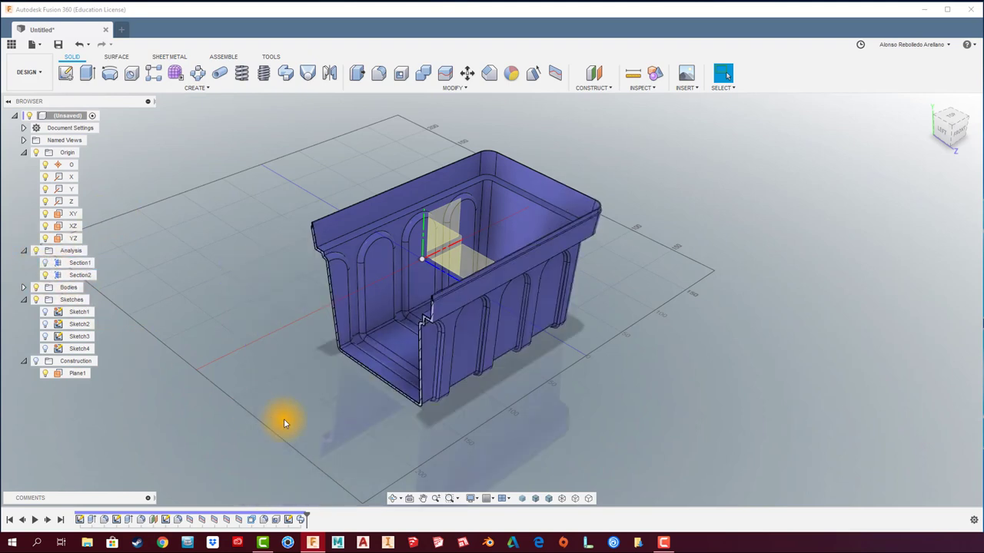
left_click(35, 252)
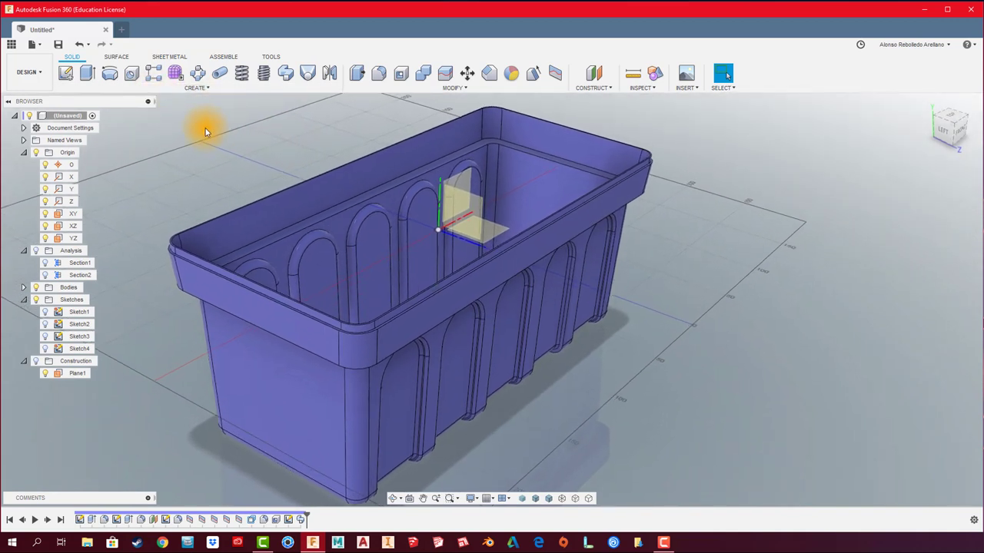
Start a new sketch on the YZ plane with Slice turned on.
left_click(67, 74)
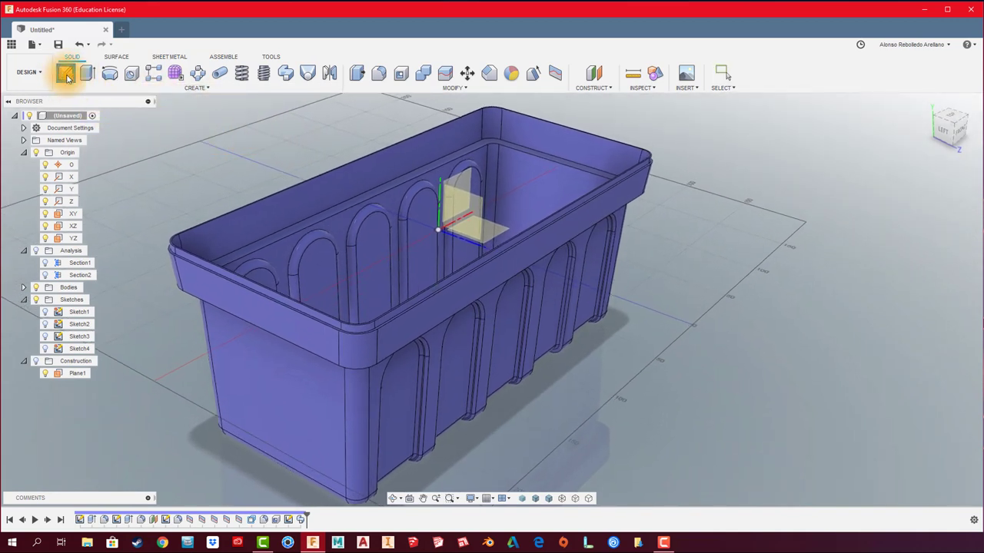
left_click(468, 206)
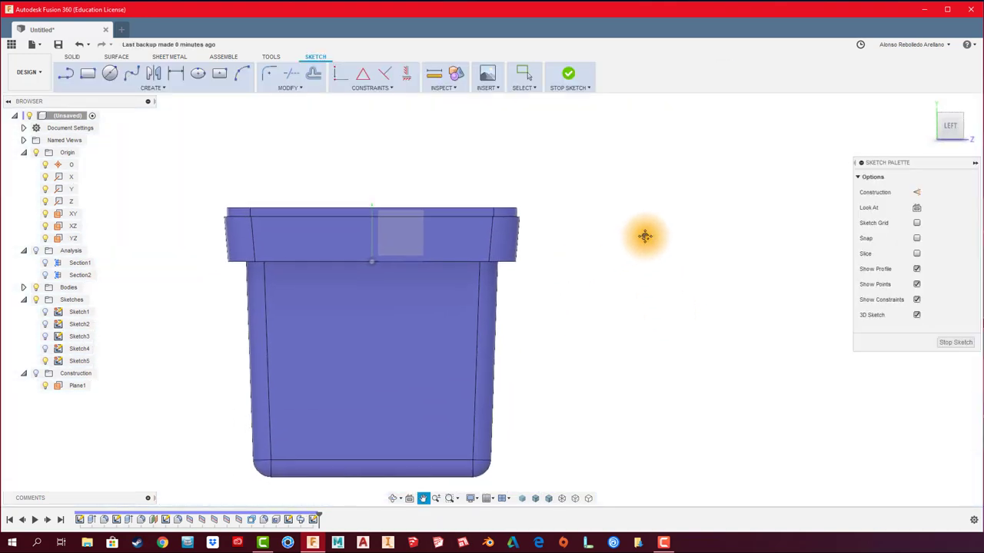
left_click(917, 253)
scroll(567, 222, "up", 5)
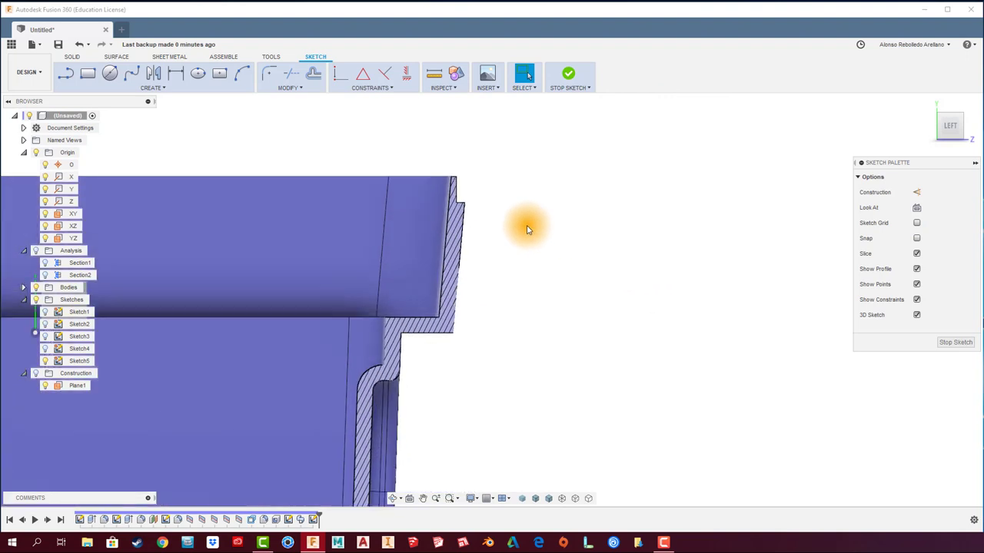
Draw a small rectangle just outside the outer wall below the rim.
key("r")
scroll(456, 230, "up", 3)
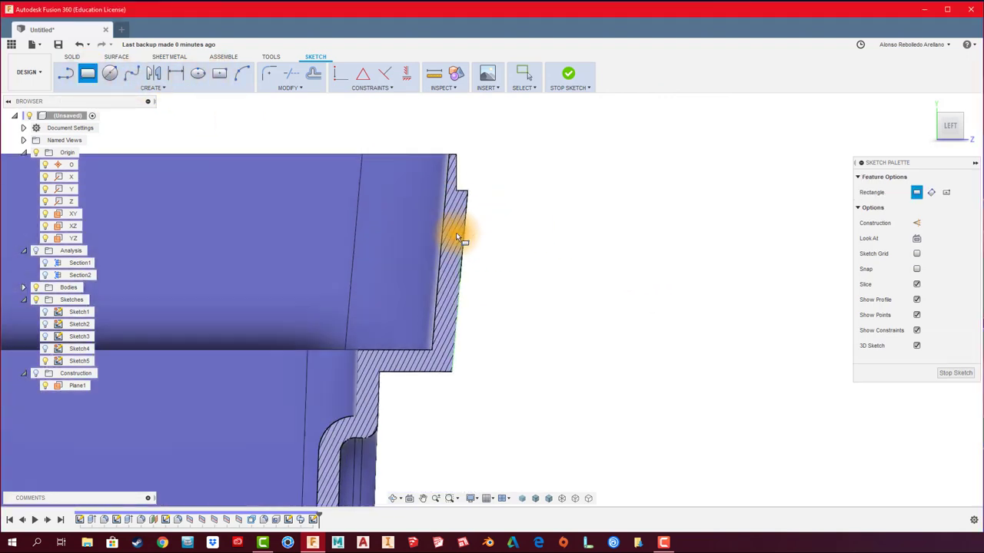
left_click(448, 280)
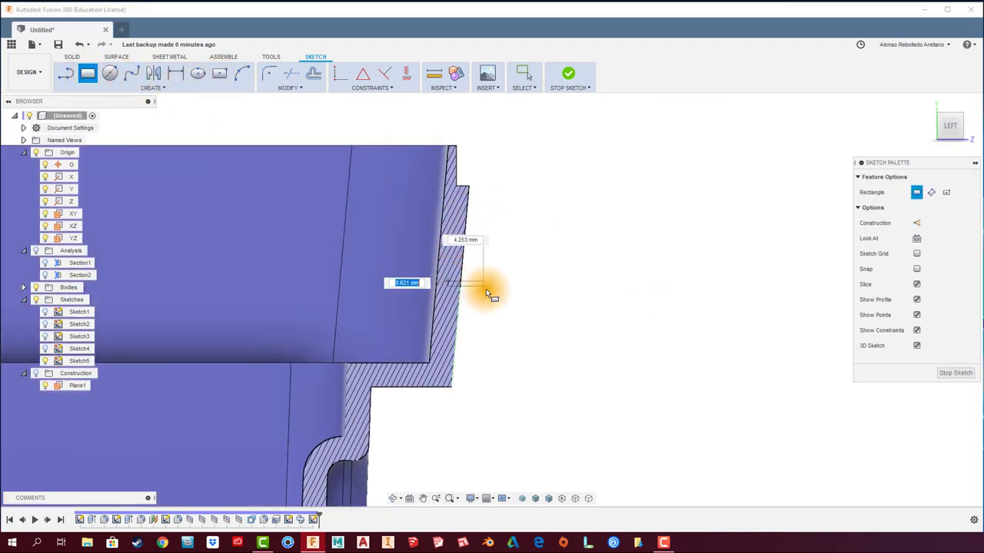
left_click(499, 292)
scroll(514, 300, "up", 2)
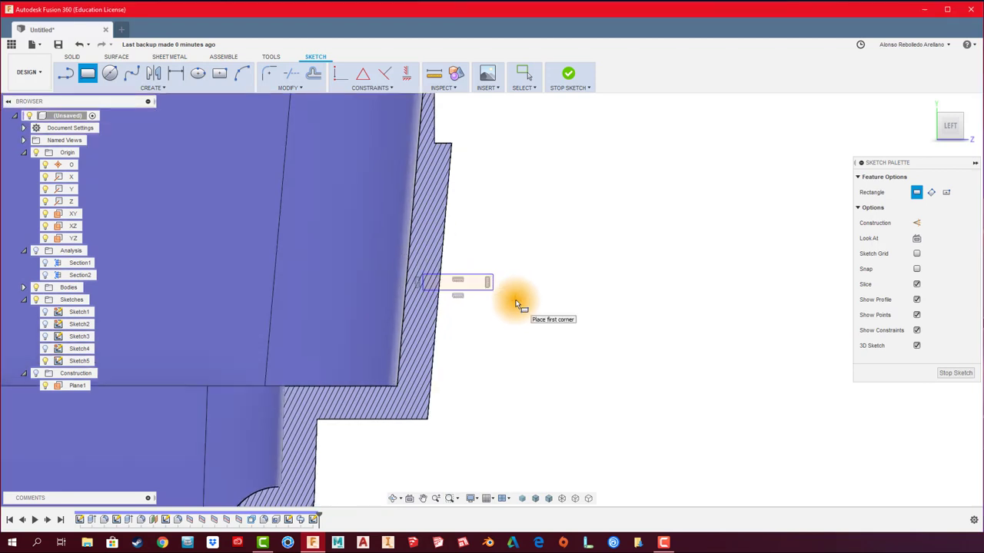
Dimension the rectangle's height to 2 mm and return to the angled home view.
key("d")
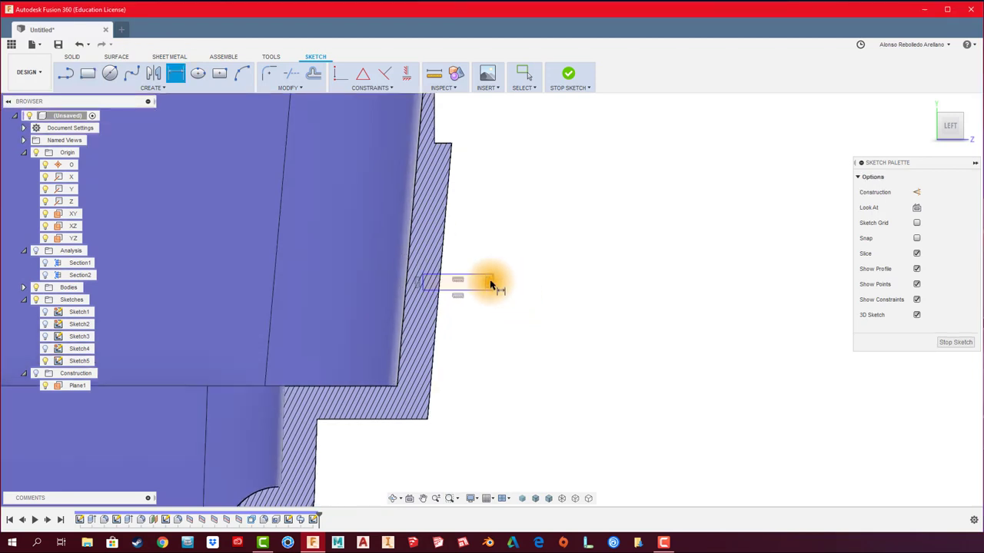
left_click(495, 286)
left_click(532, 283)
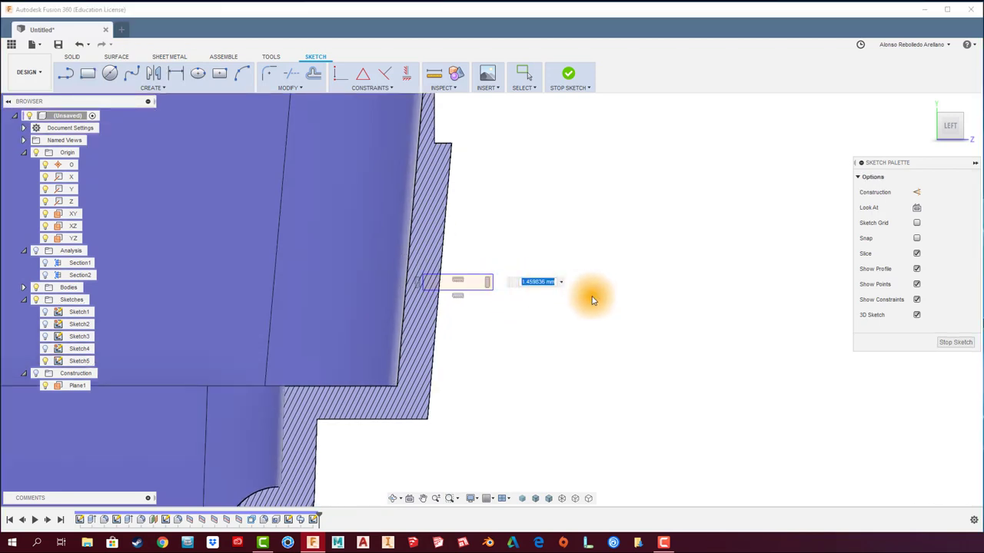
type("2")
key("Return")
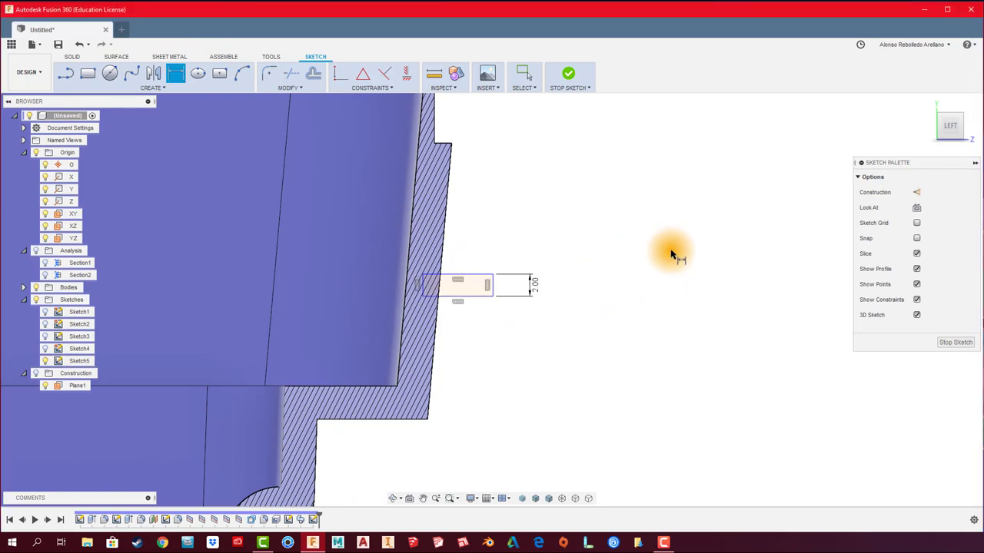
left_click(947, 342)
scroll(714, 331, "down", 5)
key("Escape")
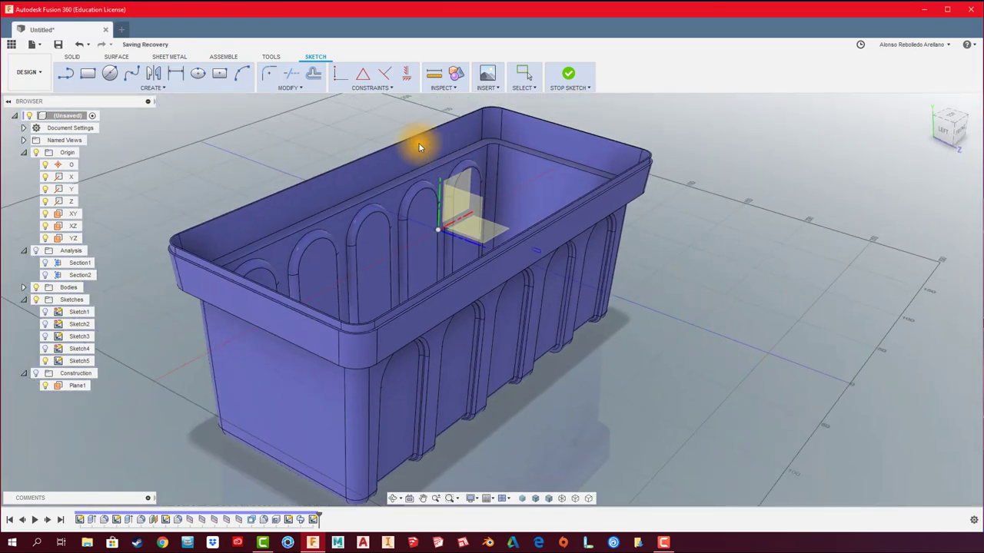
Finish Sketch5 and sweep its rectangle along the rim edge loop as a Join.
left_click(568, 73)
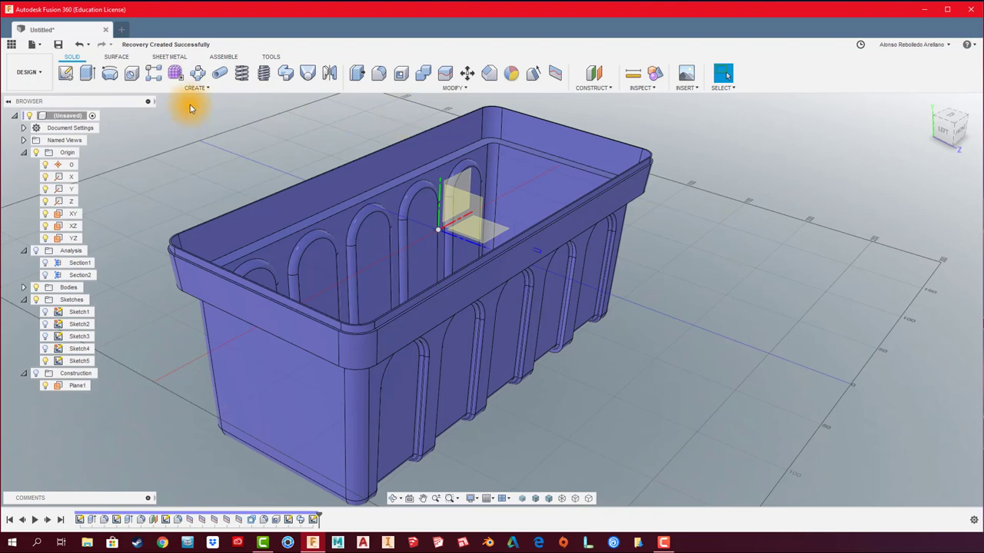
left_click(285, 74)
scroll(722, 247, "up", 5)
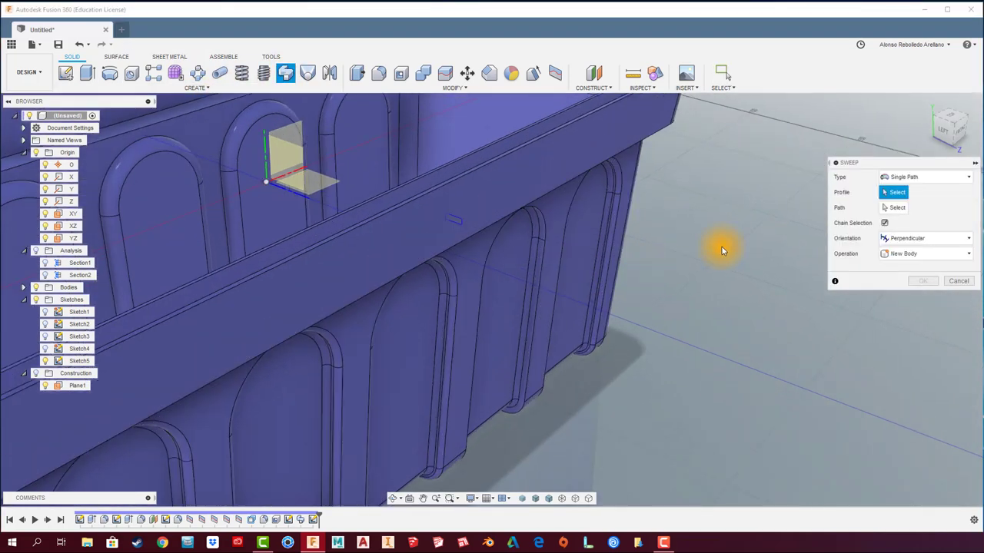
scroll(771, 203, "up", 3)
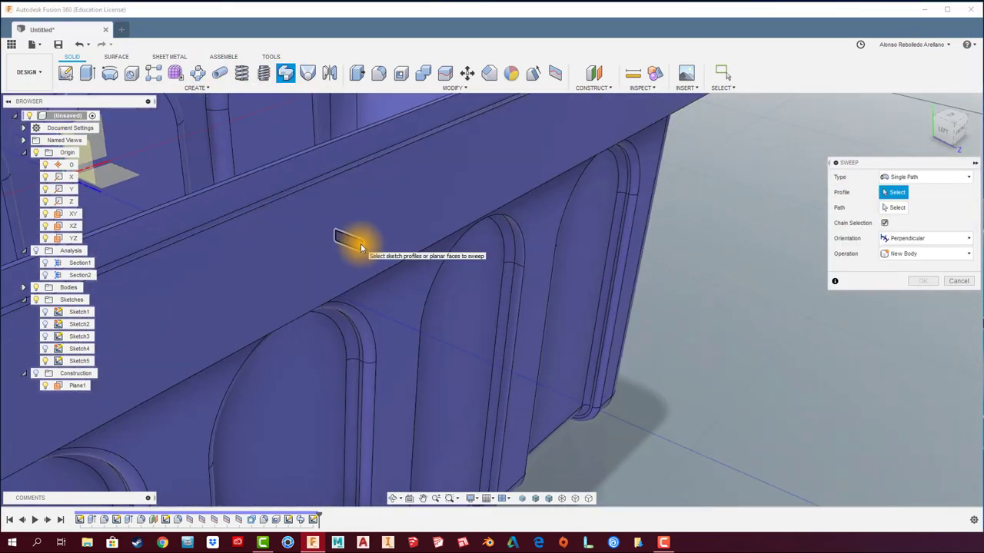
left_click(358, 244)
left_click(895, 207)
scroll(654, 231, "down", 5)
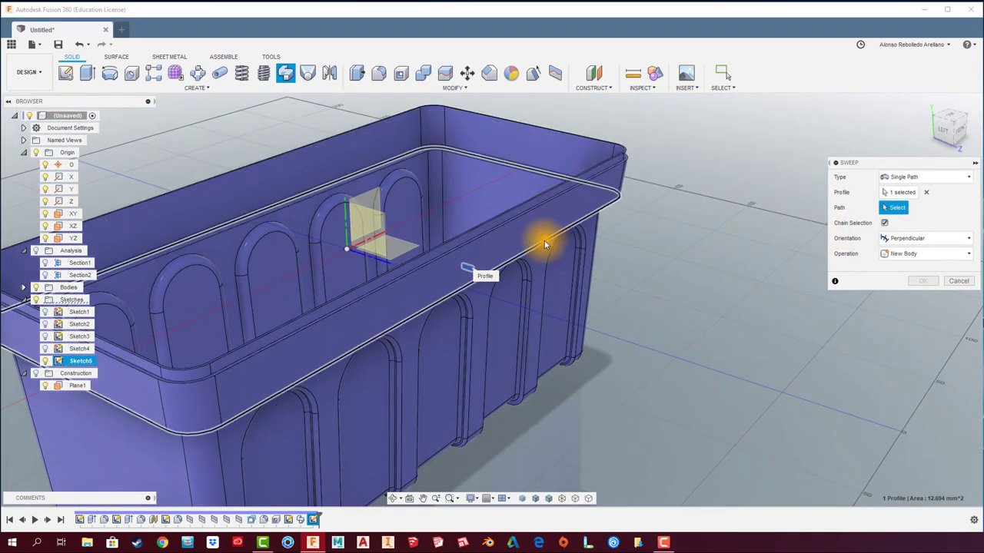
left_click(544, 245)
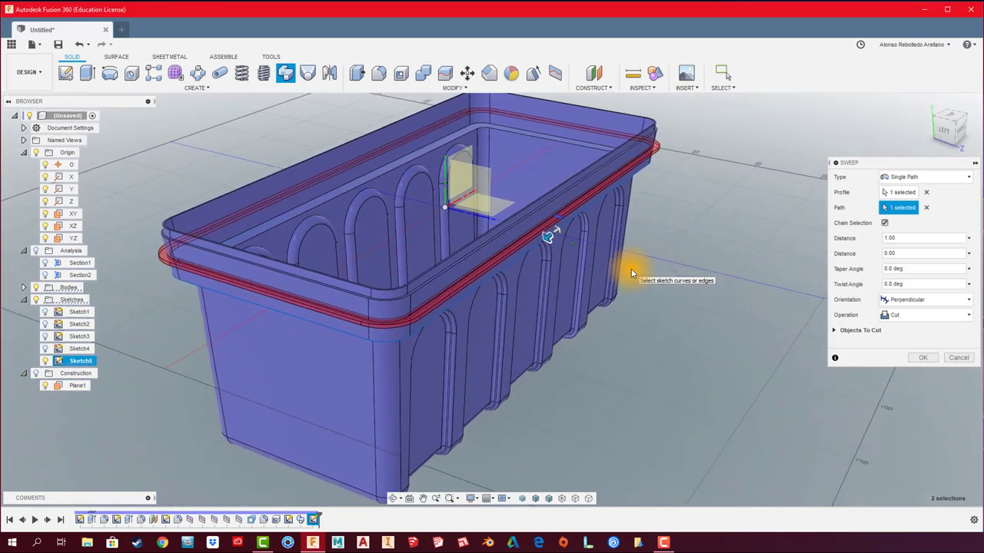
left_click(926, 315)
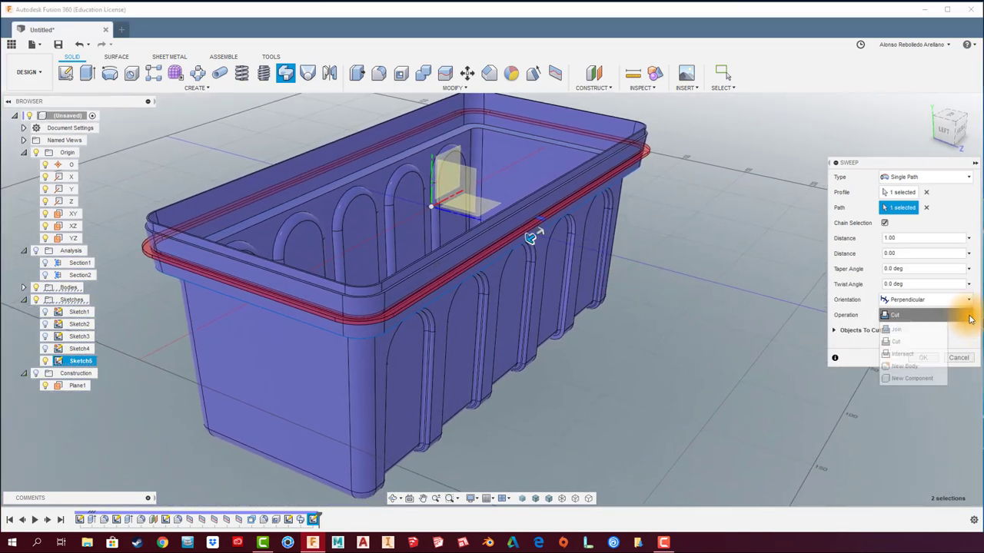
left_click(899, 330)
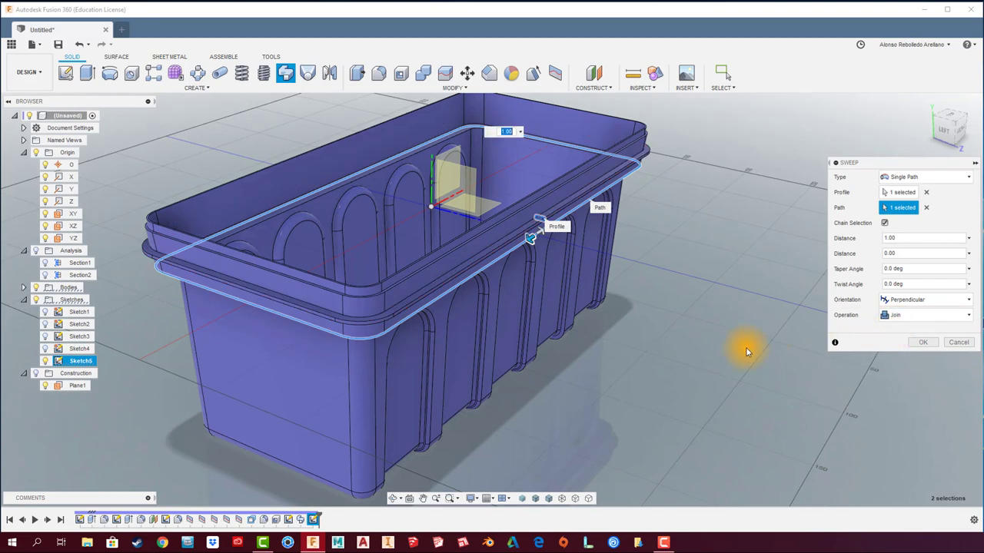
left_click(921, 342)
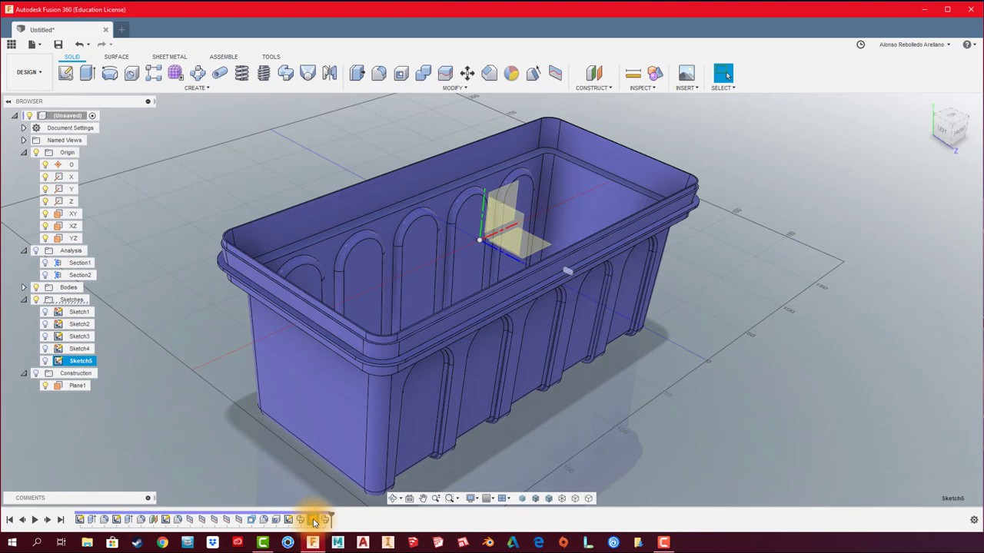
Edit Sketch5 to change the bead rectangle's 2 mm height dimension to 1.5 mm, then finish the sketch.
right_click(314, 521)
left_click(345, 415)
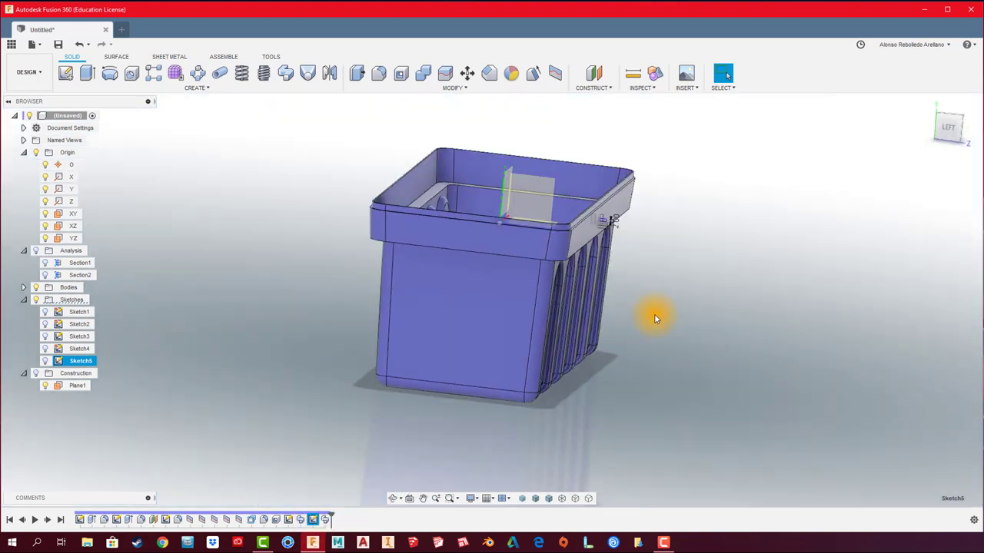
scroll(619, 200, "up", 5)
scroll(569, 197, "up", 3)
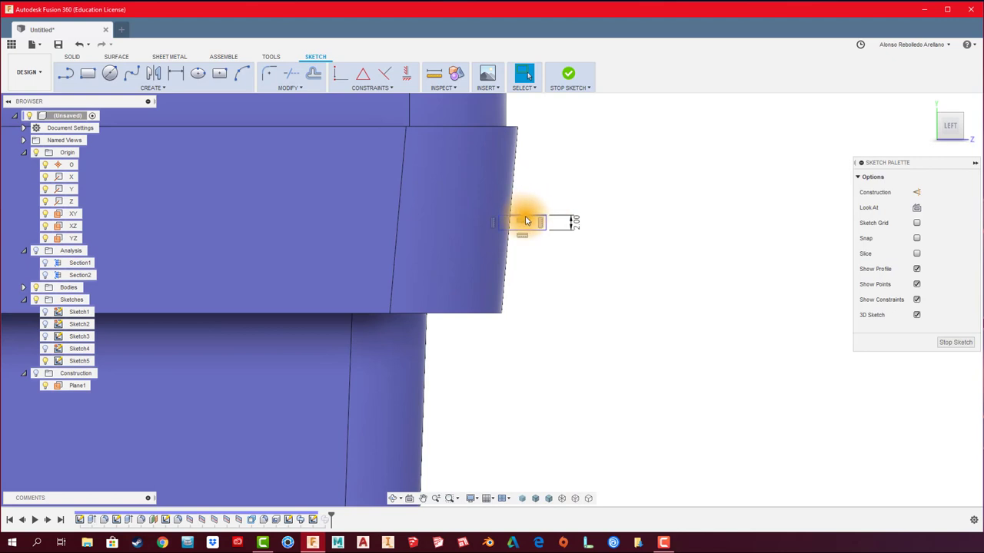
double_click(529, 216)
left_click(560, 231)
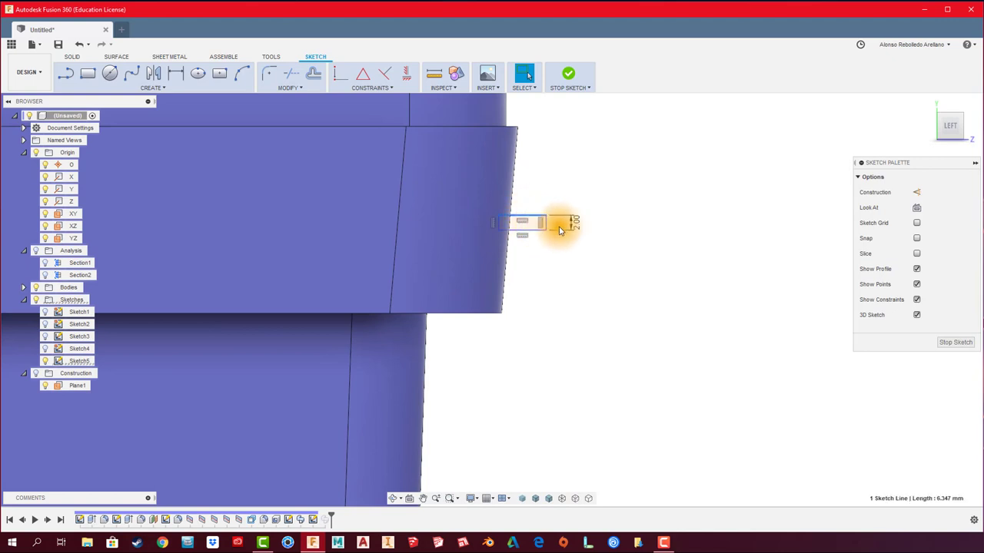
double_click(577, 224)
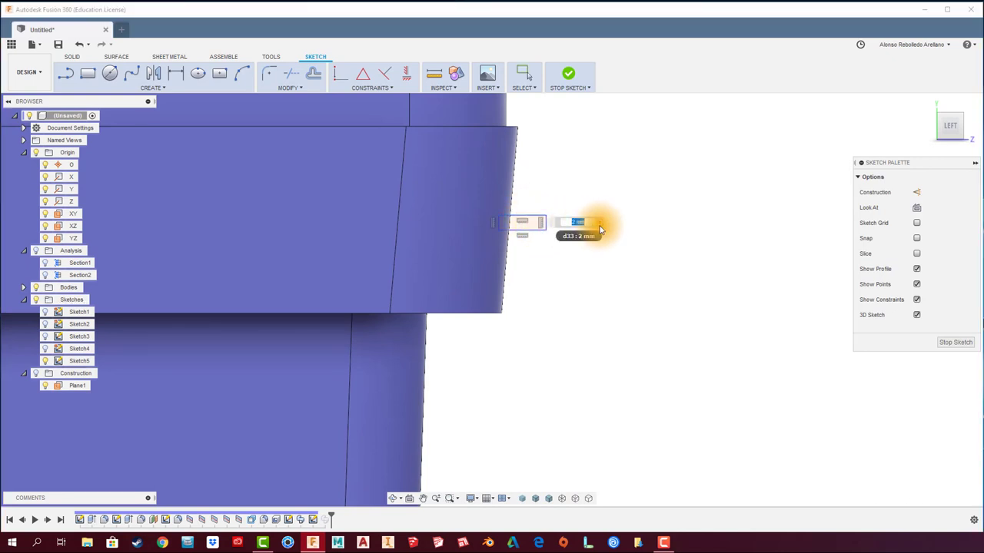
key("Return")
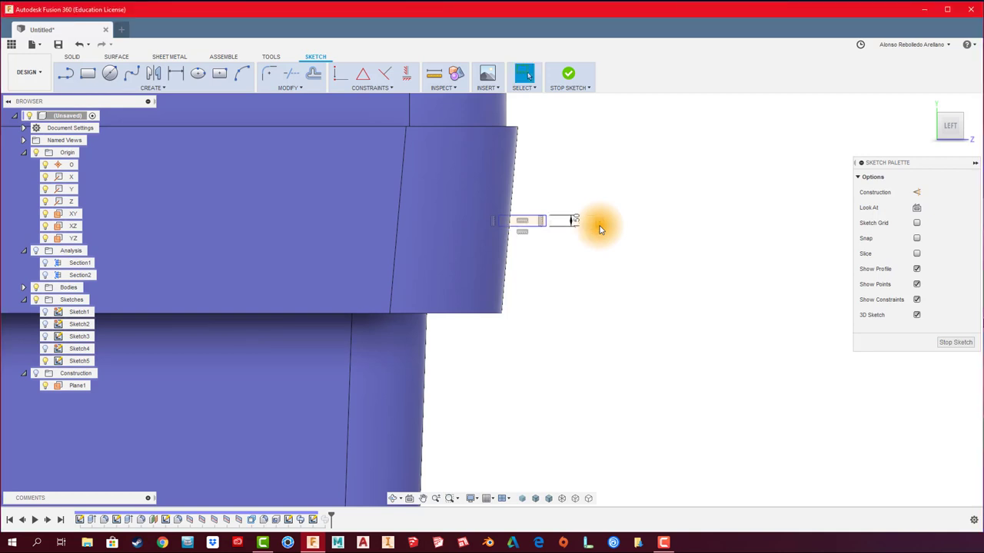
left_click(575, 73)
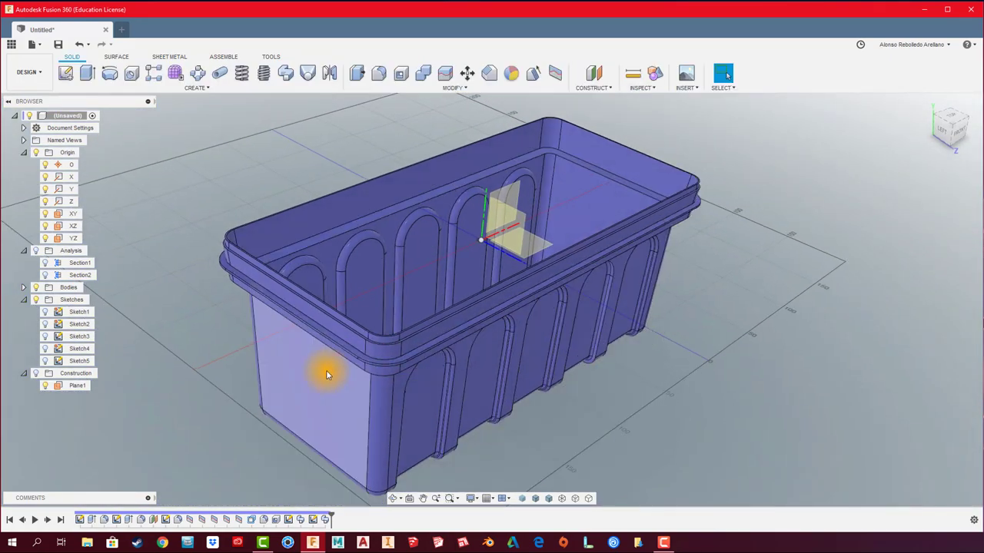
mouse_move(327, 374)
middle_mouse_down("shift")
mouse_move(516, 352)
mouse_move(549, 374)
mouse_move(674, 379)
middle_mouse_up("shift")
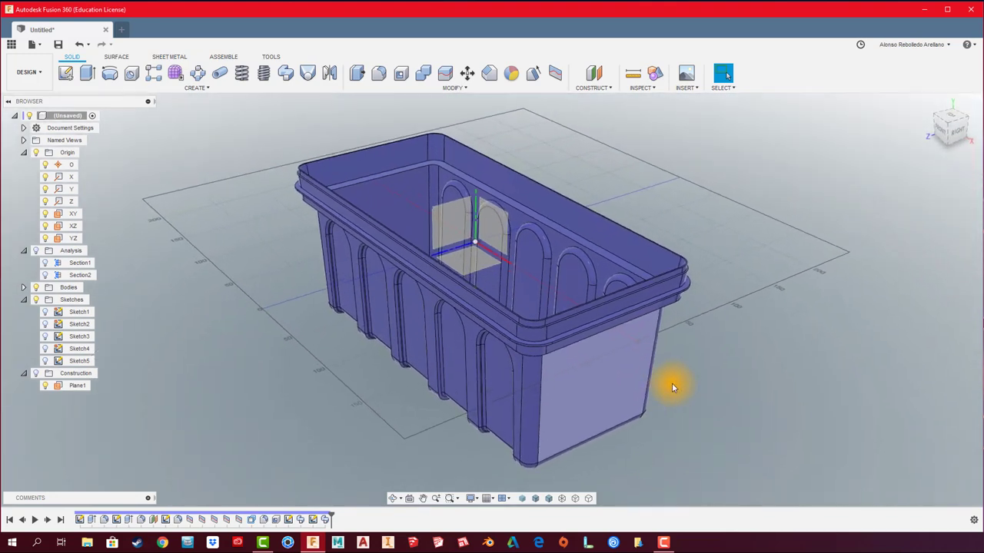
scroll(672, 383, "up", 1)
scroll(672, 383, "up", 2)
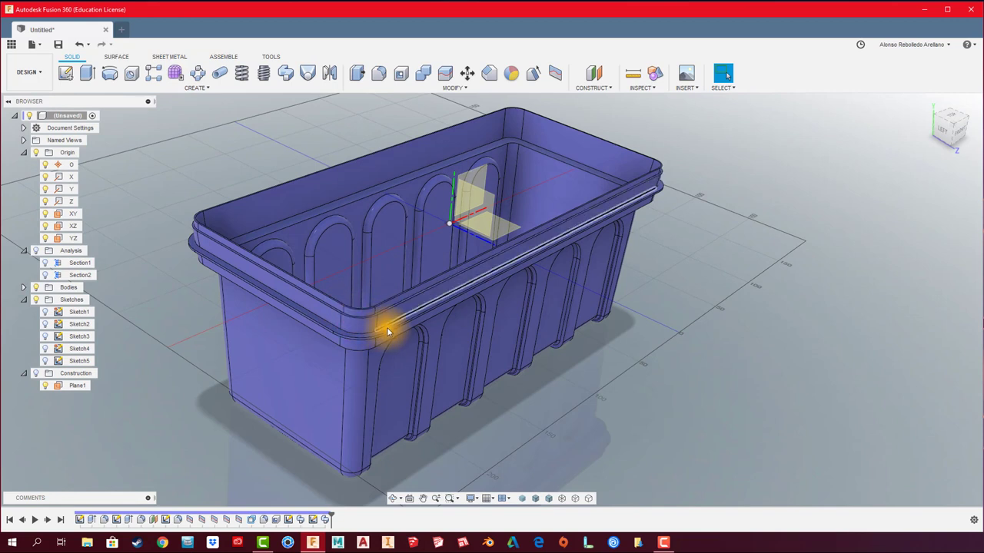
mouse_move(677, 387)
middle_mouse_down("shift")
mouse_move(661, 369)
mouse_move(666, 377)
middle_mouse_up("shift")
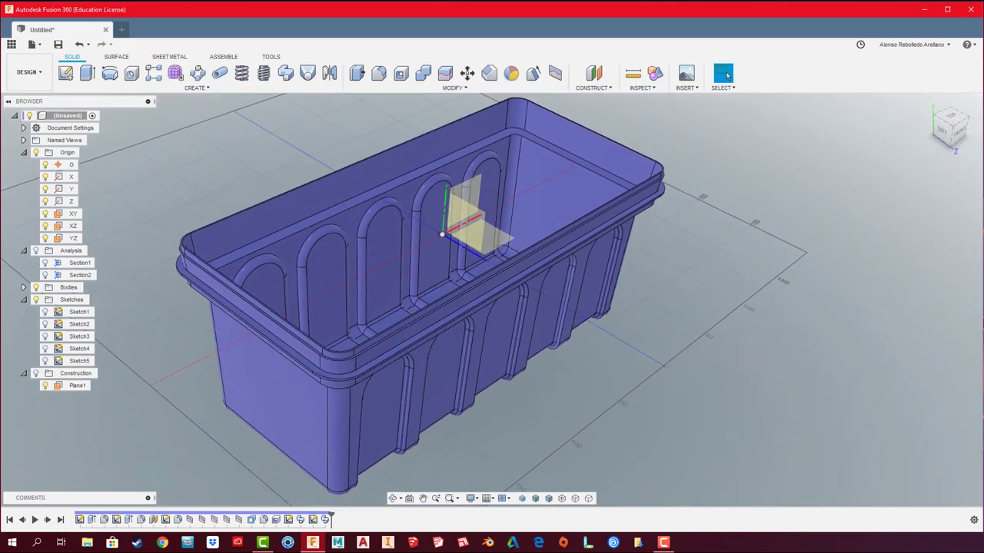